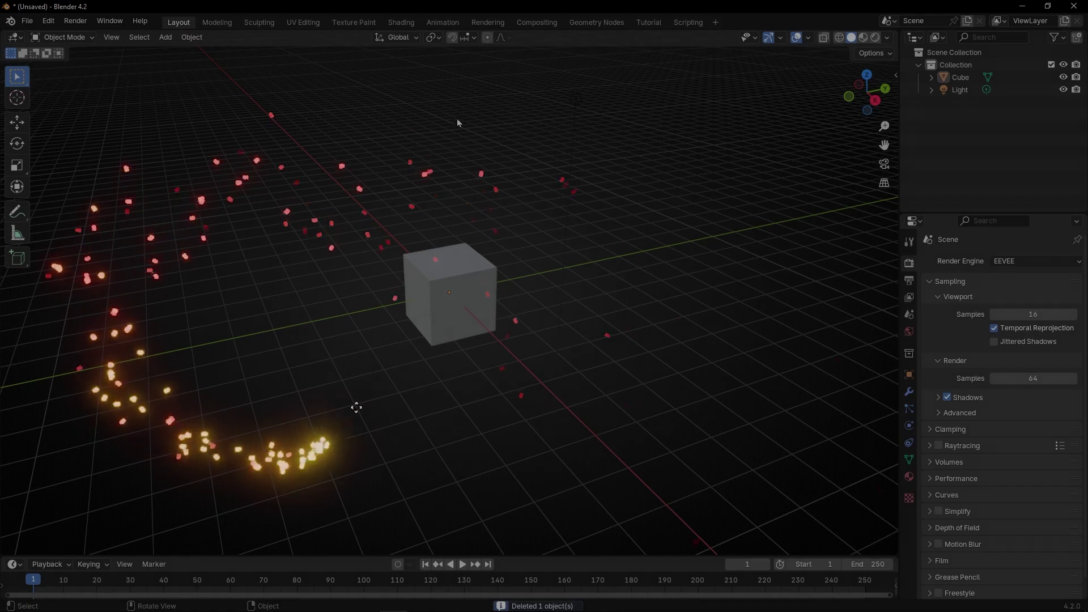
Step: In the Tutorial workspace, create a new geometry node tree on the cube and delete its Group Input node
click(649, 22)
click(515, 301)
click(392, 444)
key(Delete)
Step: Add a UV Sphere node and place it well to the left of the Group Output node
key(shift+a)
text(uv sp)
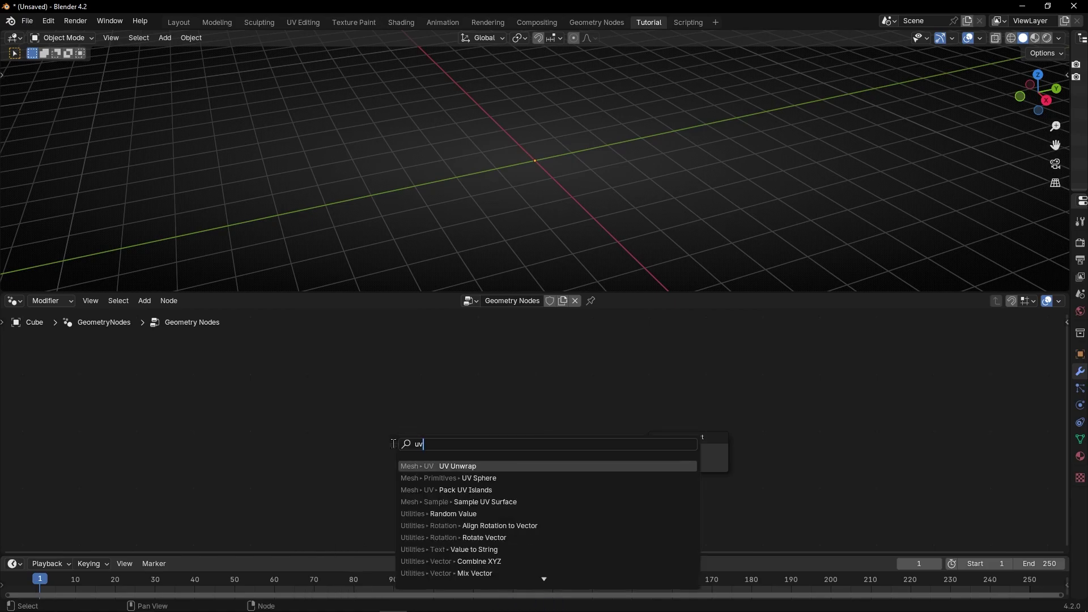
key(Return)
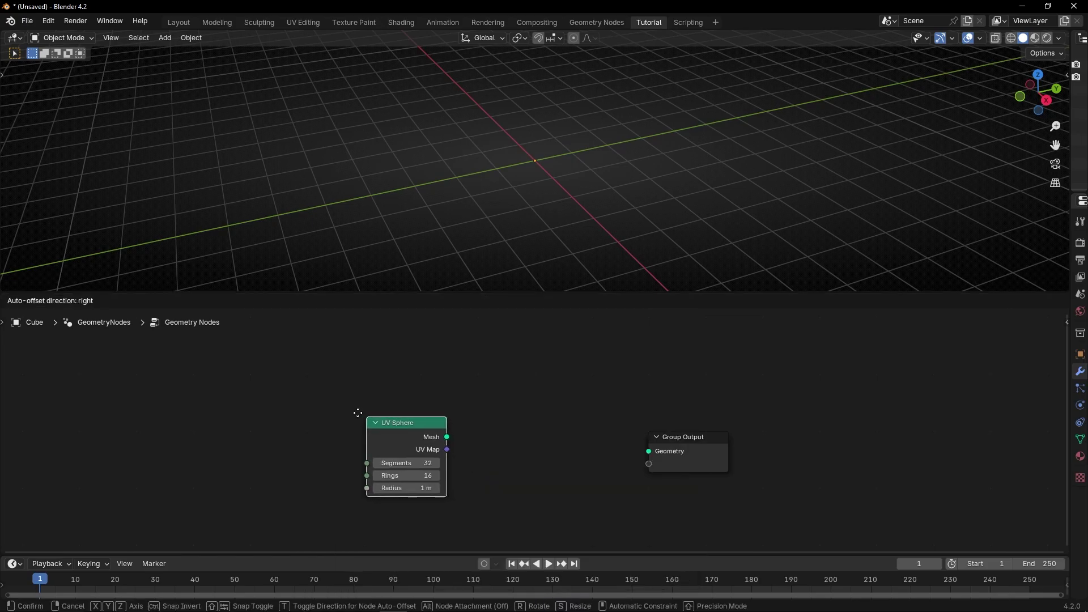
click(363, 412)
key(ctrl+space)
scroll(601, 311, up, 2)
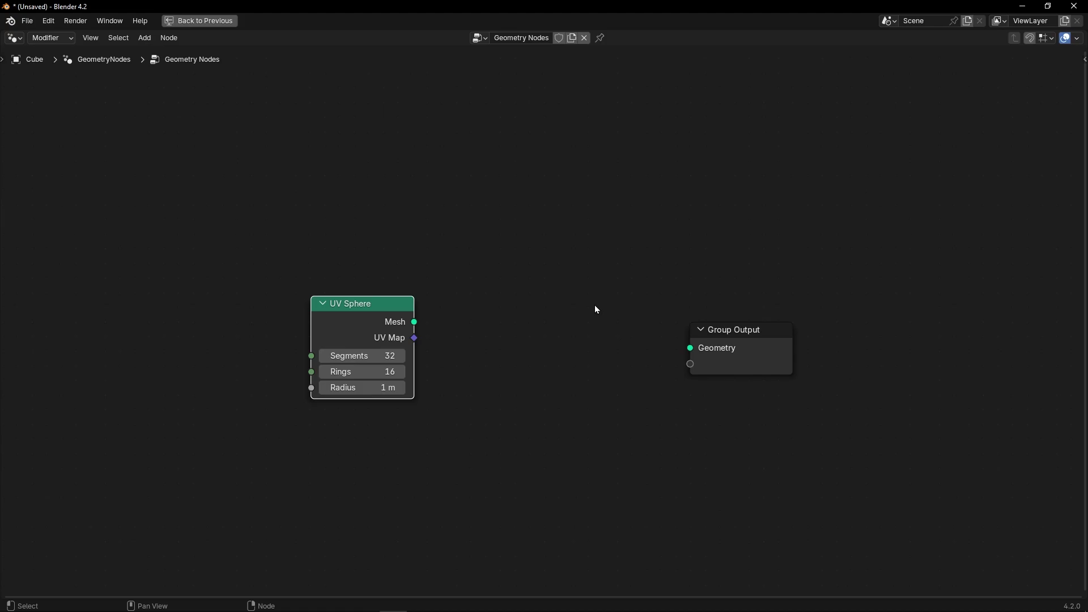
key(g)
click(221, 352)
Step: Add a Simulation Zone linked to the Group Output and spread the nodes apart, with the UV Sphere below the zone
key(shift+a)
text(simu)
key(Return)
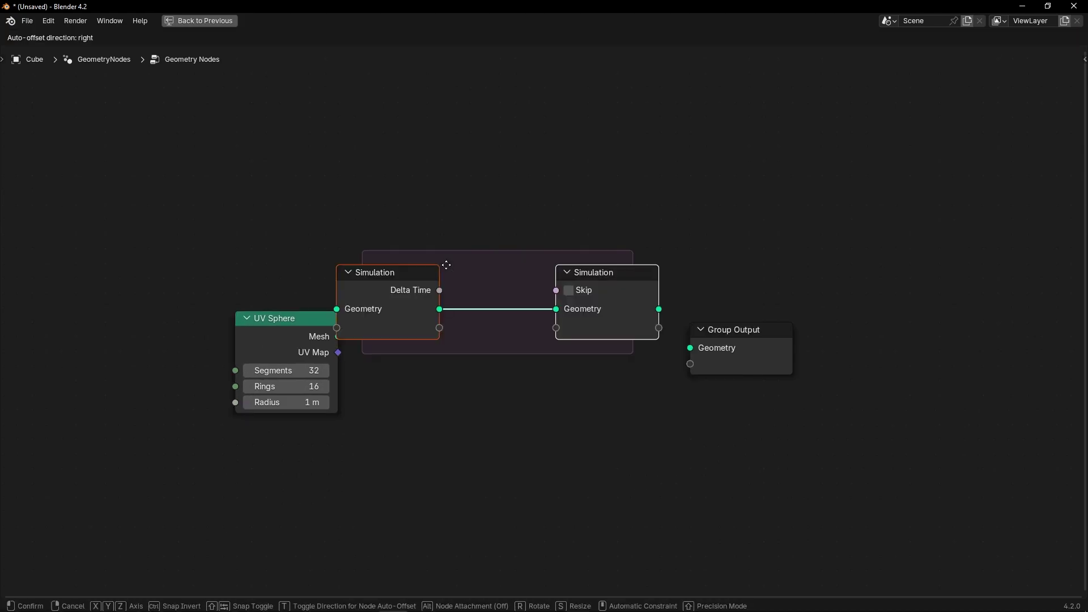
click(582, 242)
alt+right_drag(581, 237, 715, 332)
drag(750, 328, 812, 243)
drag(285, 327, 187, 369)
drag(379, 230, 261, 234)
Step: Insert a Join Geometry node inside the simulation zone and connect the UV Sphere's Mesh output to it
key(shift+a)
text(join)
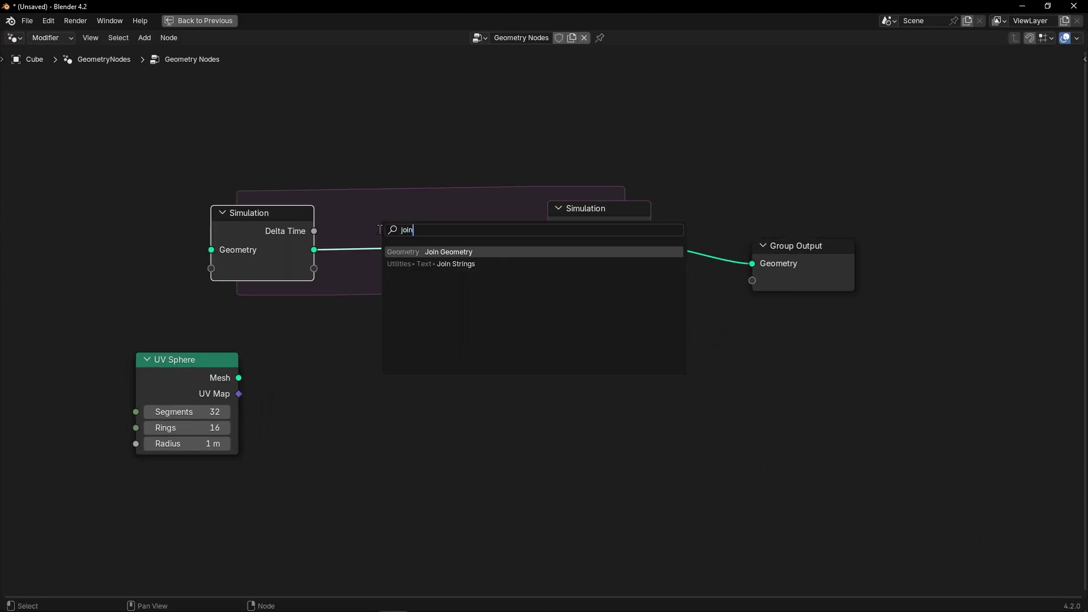
key(Return)
click(379, 229)
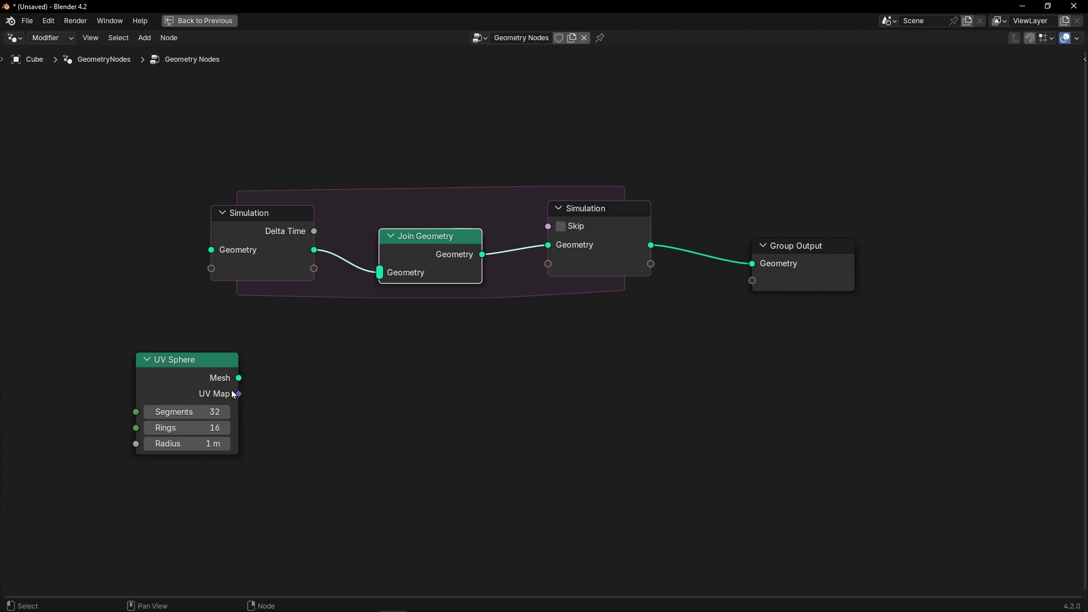
drag(238, 378, 372, 289)
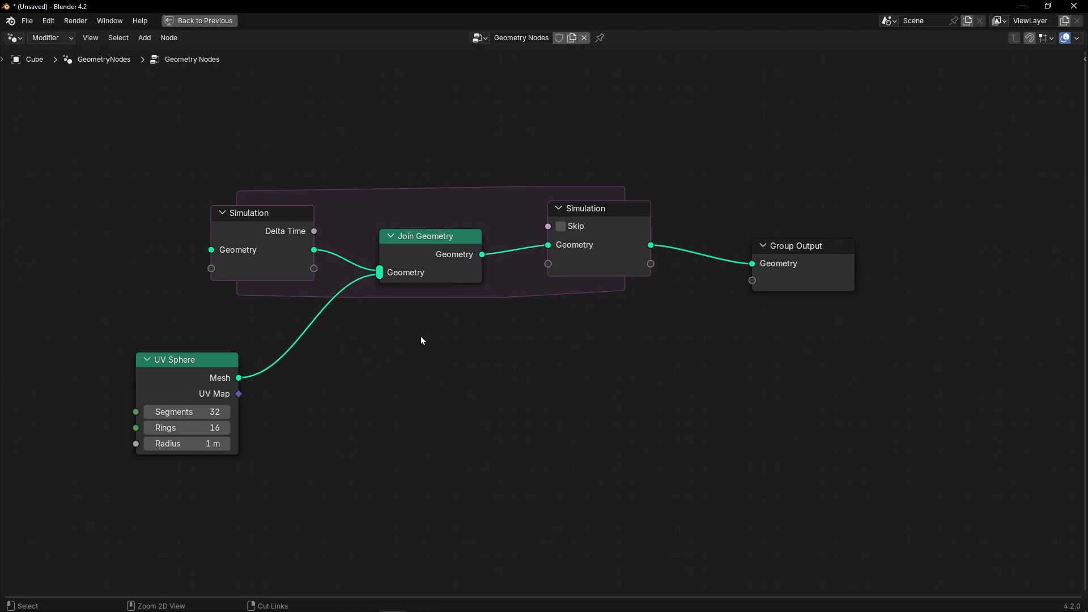
Step: Split off a narrow Spreadsheet editor beside the 3D viewport
key(ctrl+space)
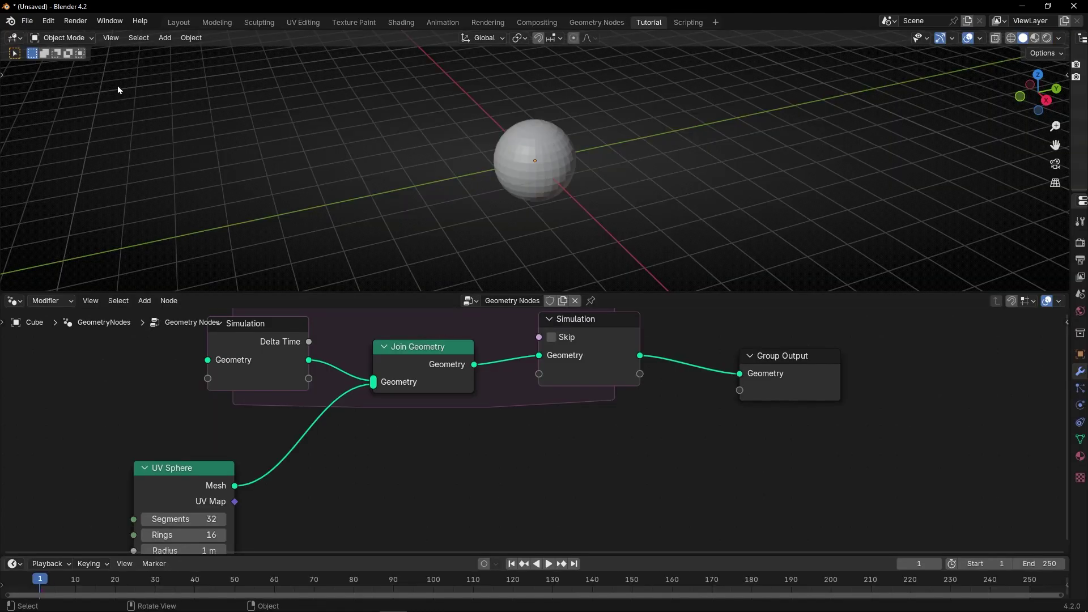
drag(2, 34, 328, 79)
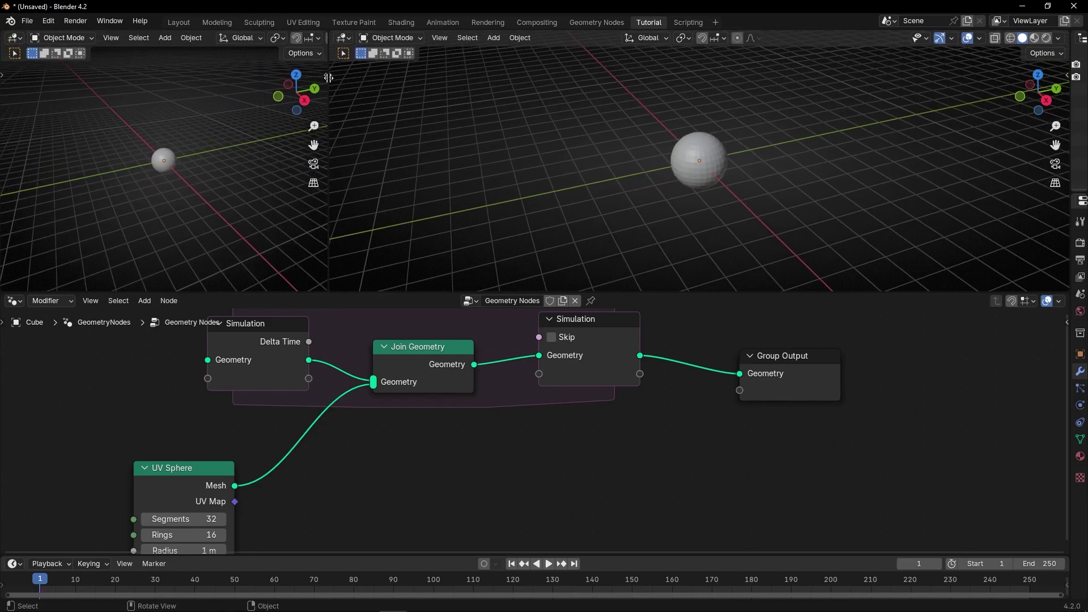
click(14, 38)
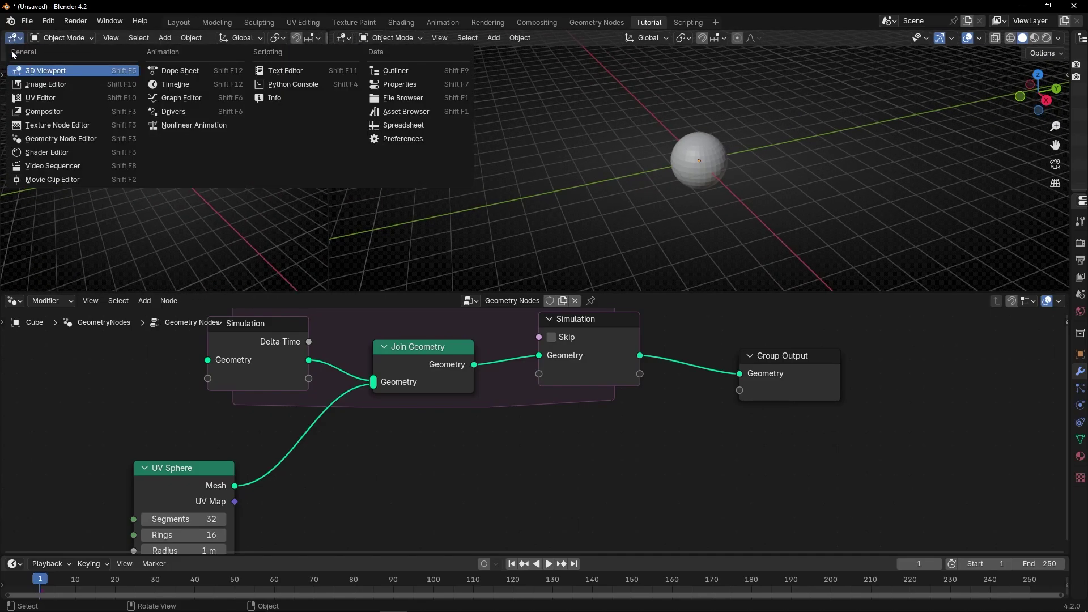
click(400, 126)
drag(327, 144, 107, 143)
Step: Insert a Distribute Points on Faces node between the UV Sphere and Join Geometry nodes
middle_drag(385, 445, 433, 420)
key(shift+a)
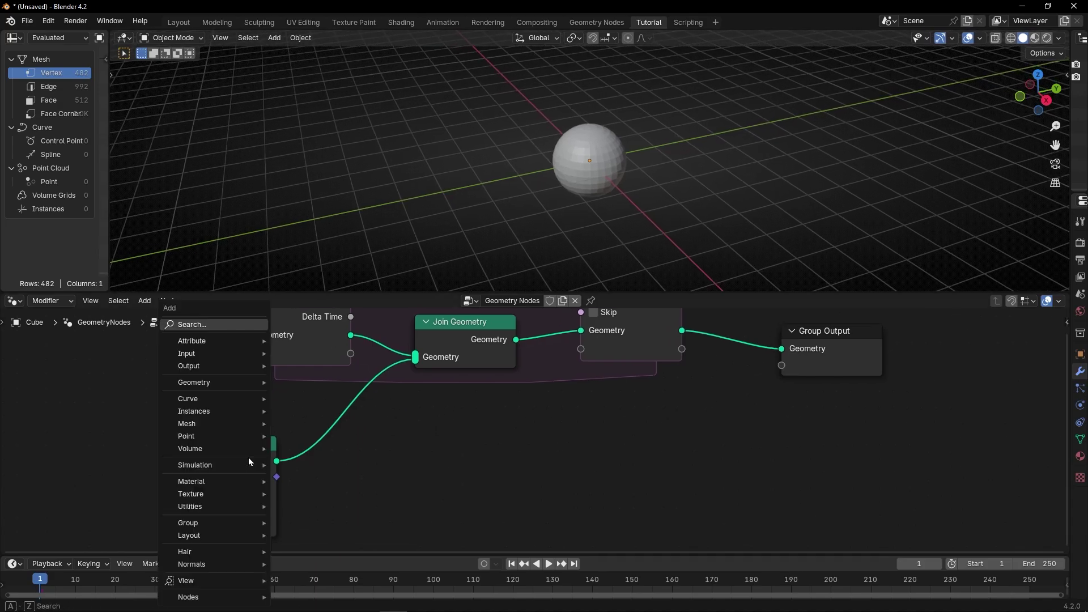
text(distr)
key(Return)
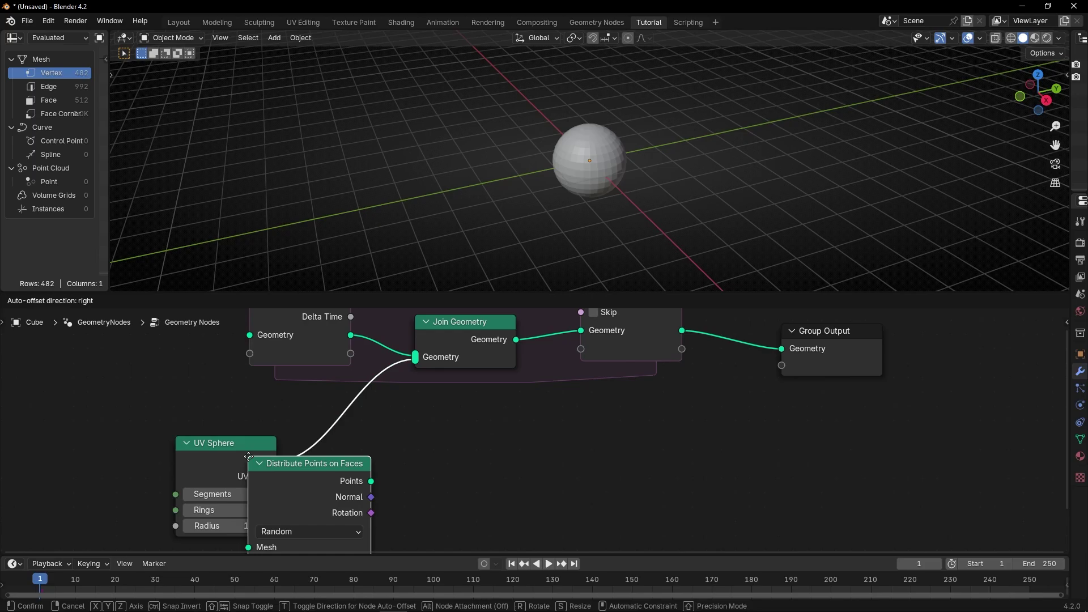
click(304, 400)
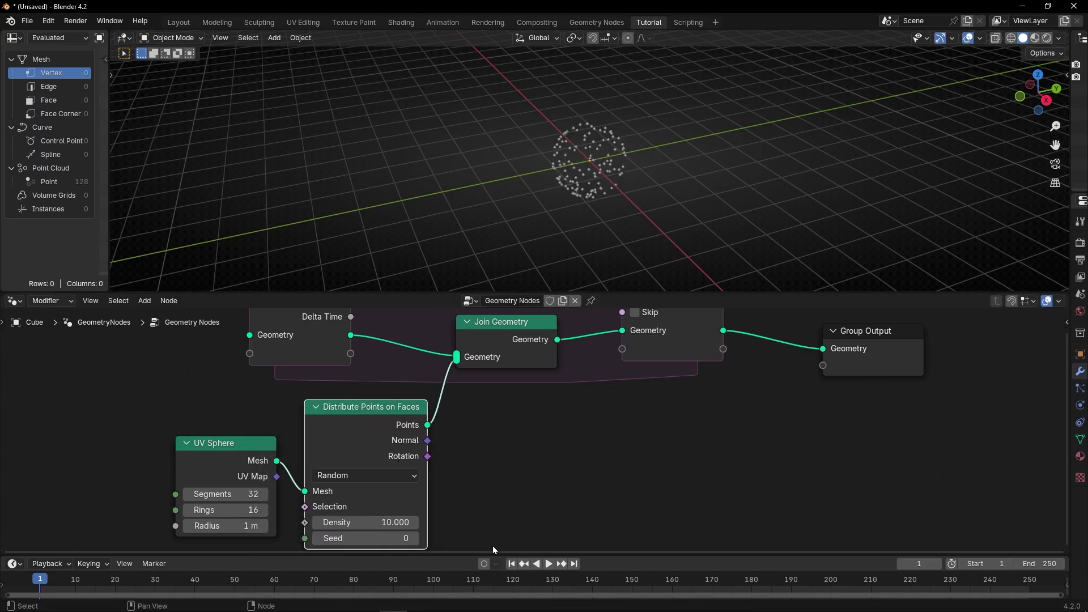
Step: Play the simulation while checking the Point Cloud count in the spreadsheet, and return to frame 1
scroll(440, 579, down, 2)
drag(440, 554, 449, 538)
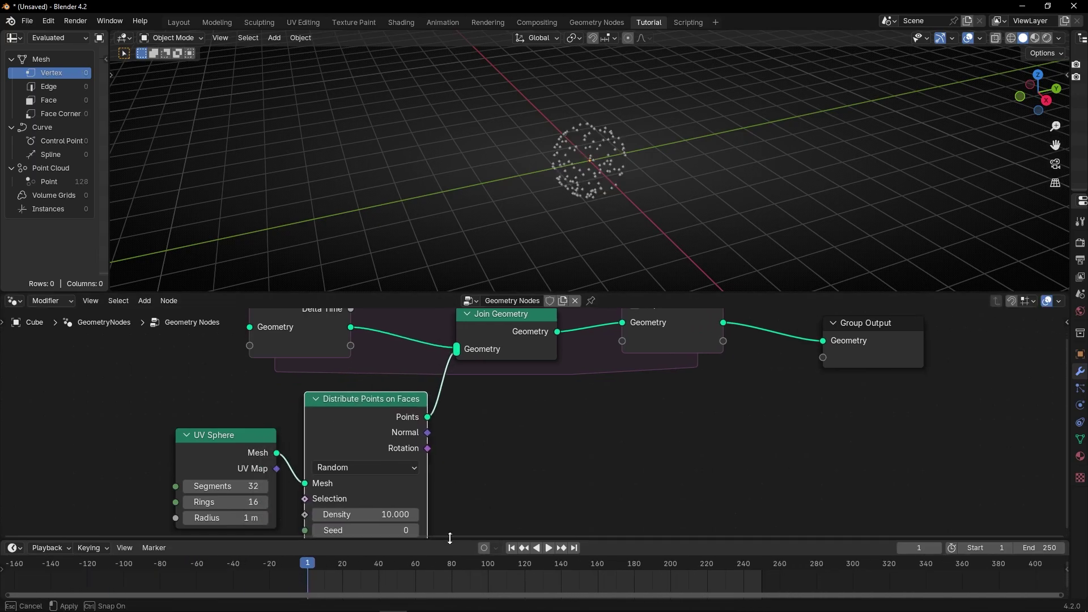
scroll(605, 178, up, 2)
mouse_move(605, 179)
middle_down()
mouse_move(596, 183)
mouse_move(596, 168)
middle_up()
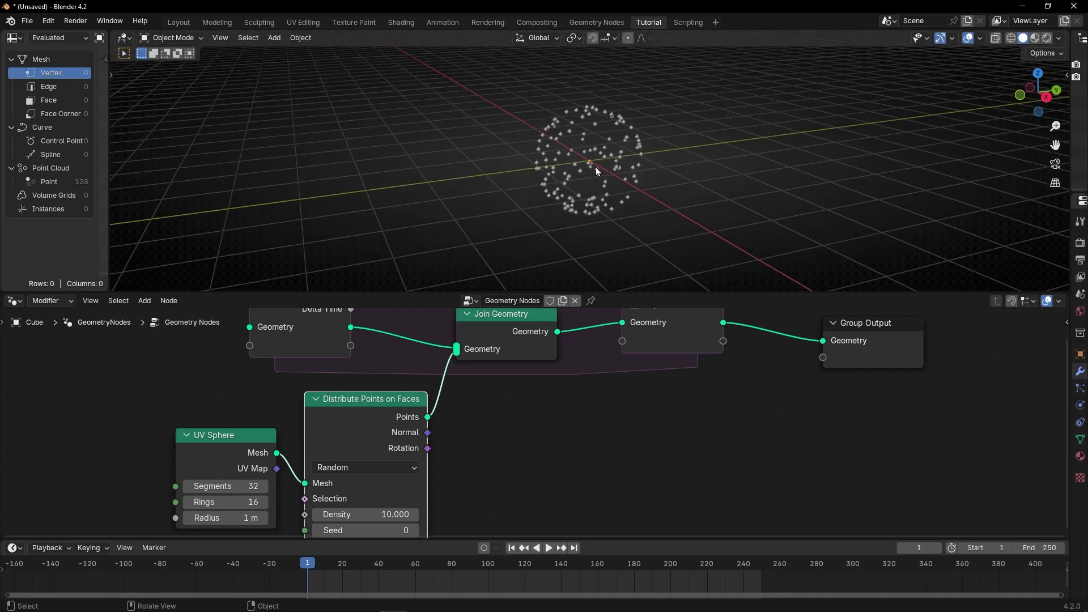
key(space)
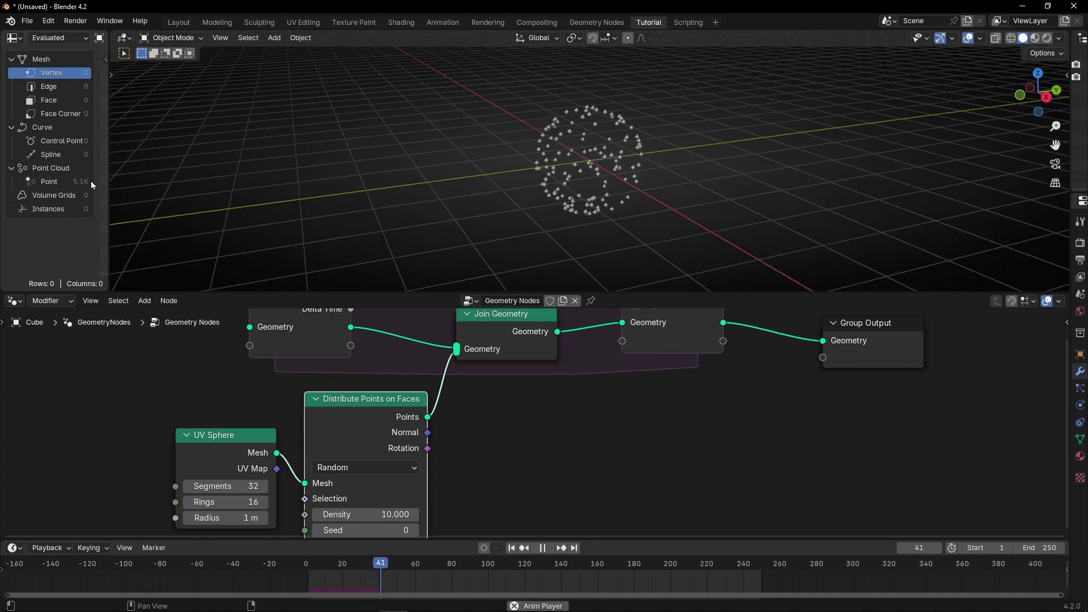
key(space)
click(510, 547)
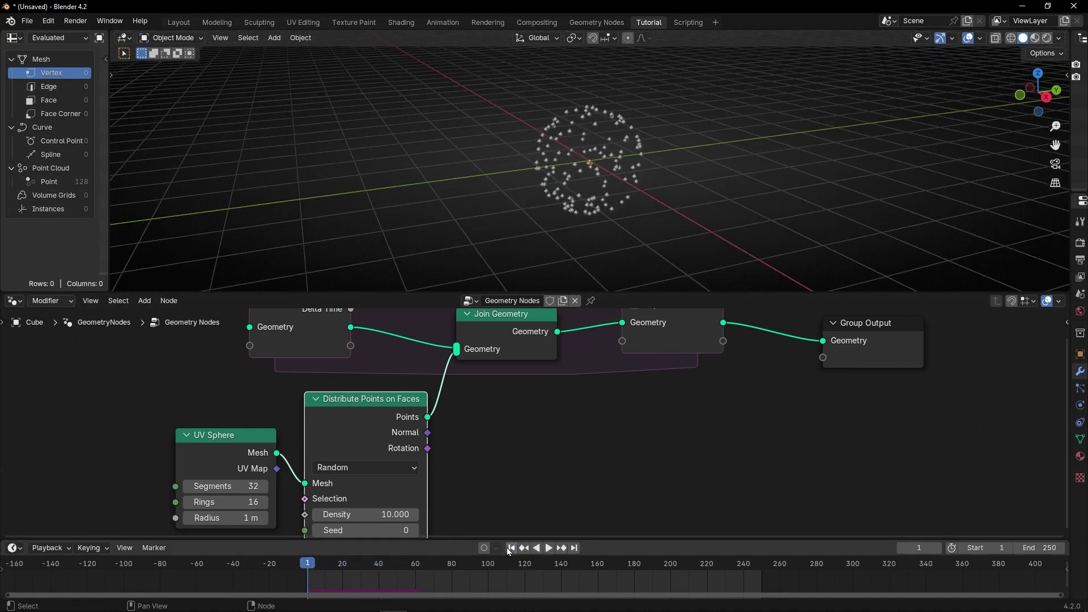
scroll(615, 181, down, 3)
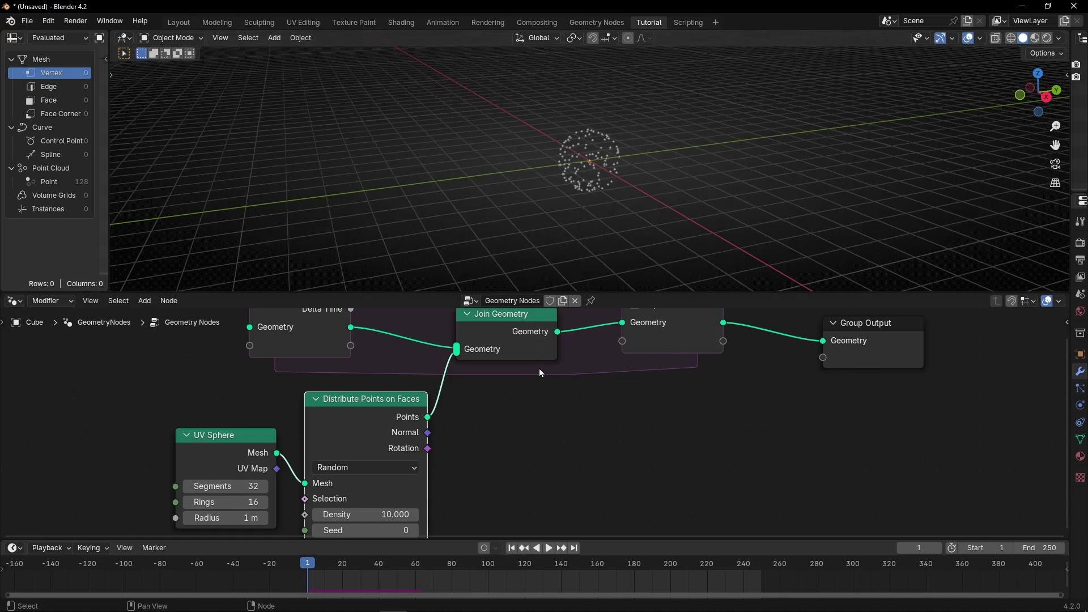
Step: Make room in the simulation zone and insert a Set Position node between Join Geometry and the simulation output
key(ctrl+space)
drag(903, 240, 1012, 230)
drag(718, 227, 872, 230)
key(shift+a)
text(set)
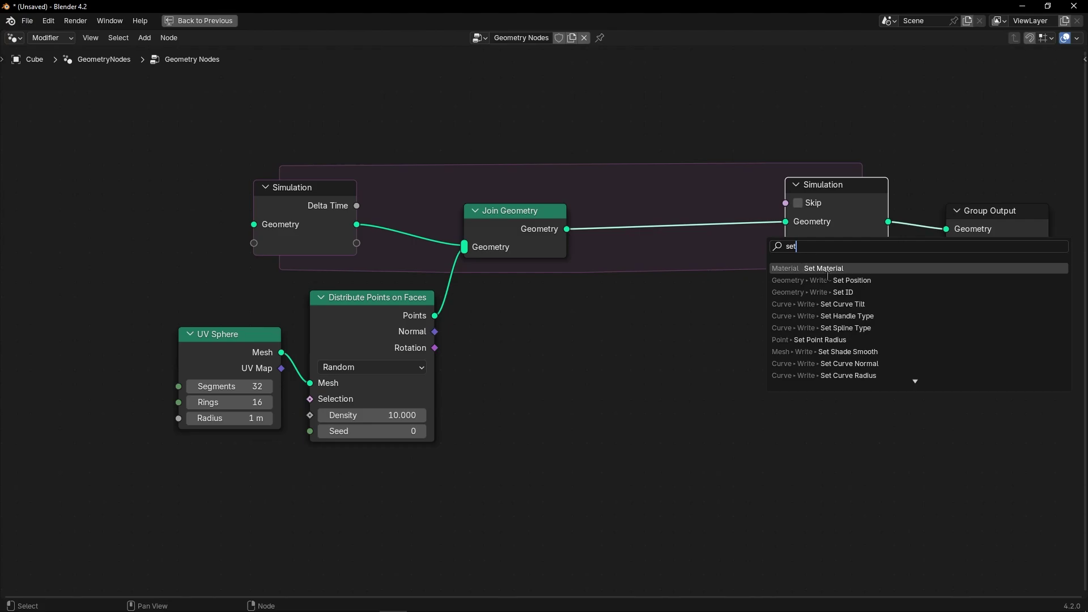
click(791, 281)
click(639, 188)
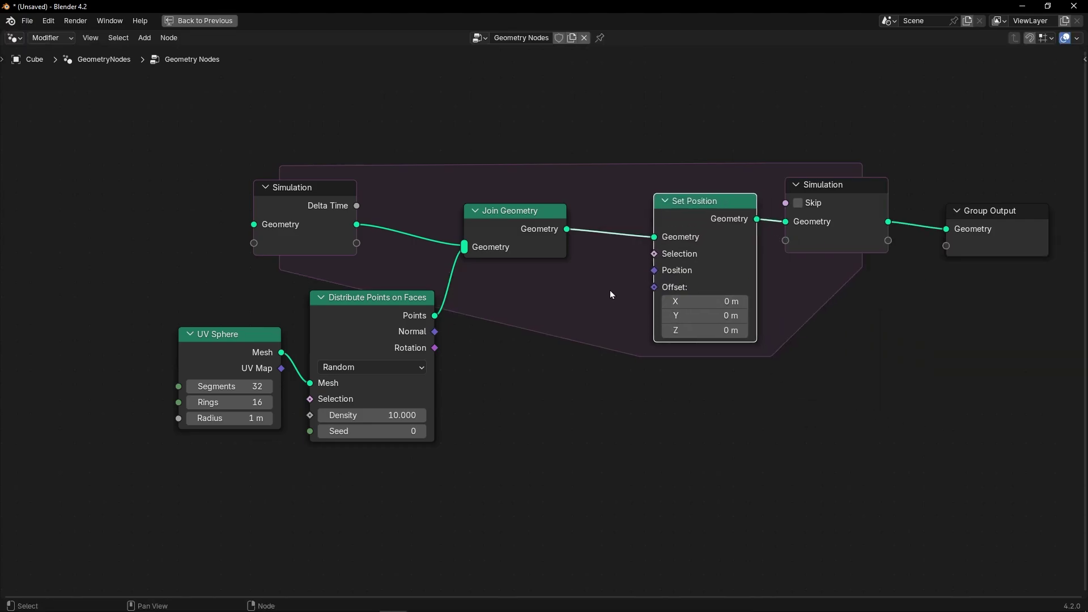
key(ctrl+space)
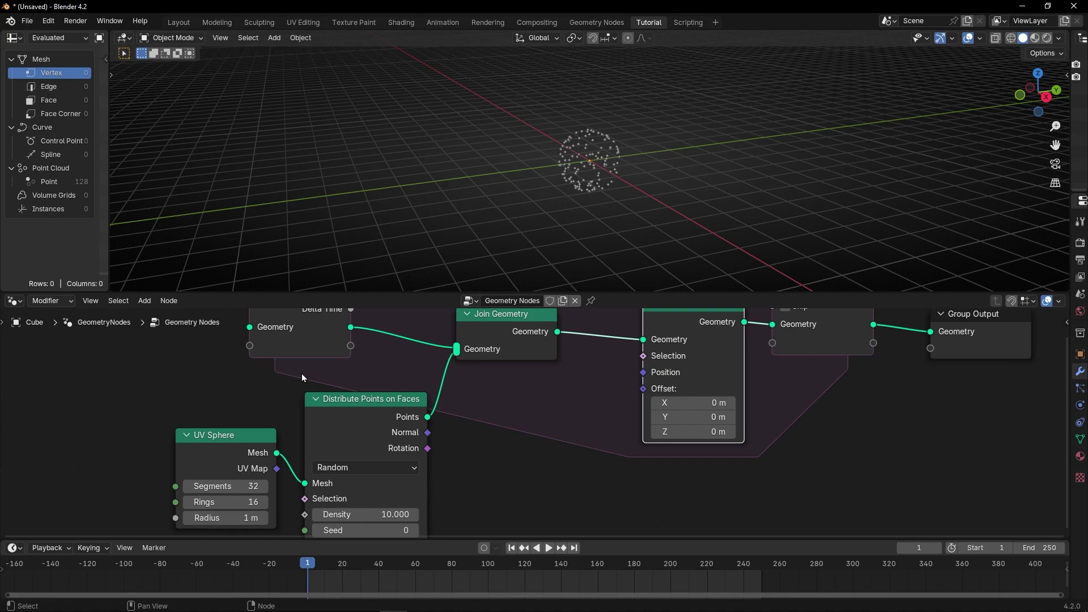
Step: Move the UV Sphere node left and insert a Store Named Attribute node between it and Distribute Points on Faces
key(ctrl+space)
middle_drag(449, 428, 548, 391)
drag(316, 315, 187, 319)
drag(453, 280, 439, 306)
drag(216, 319, 182, 323)
key(shift+a)
text(st)
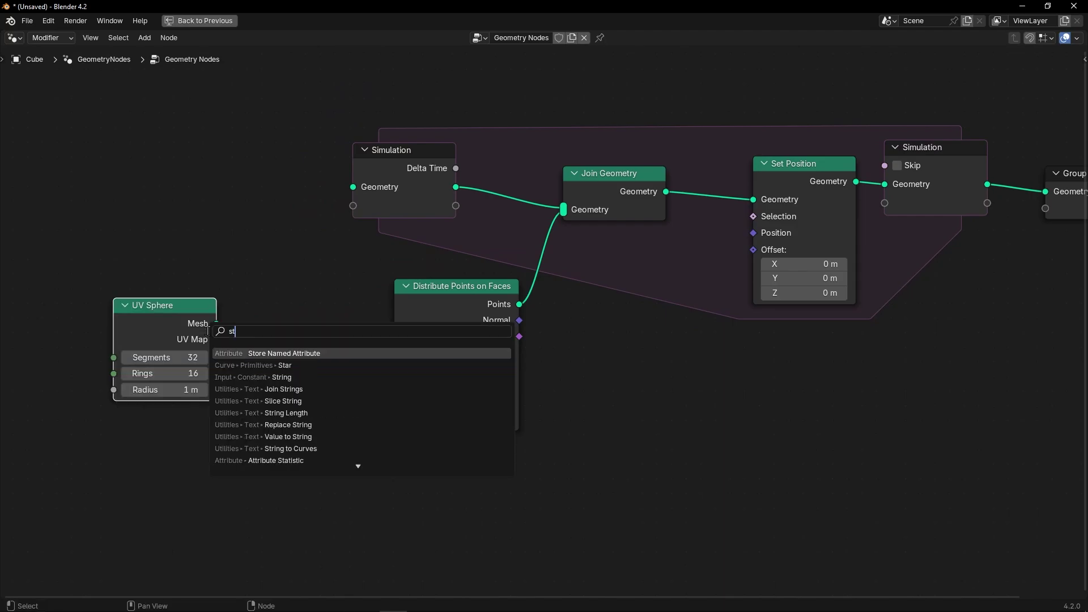
click(295, 352)
click(260, 291)
Step: Set the Store Named Attribute data type to Vector and feed its Value input from a new Normal node
scroll(272, 357, up, 4)
middle_drag(175, 413, 381, 348)
click(411, 285)
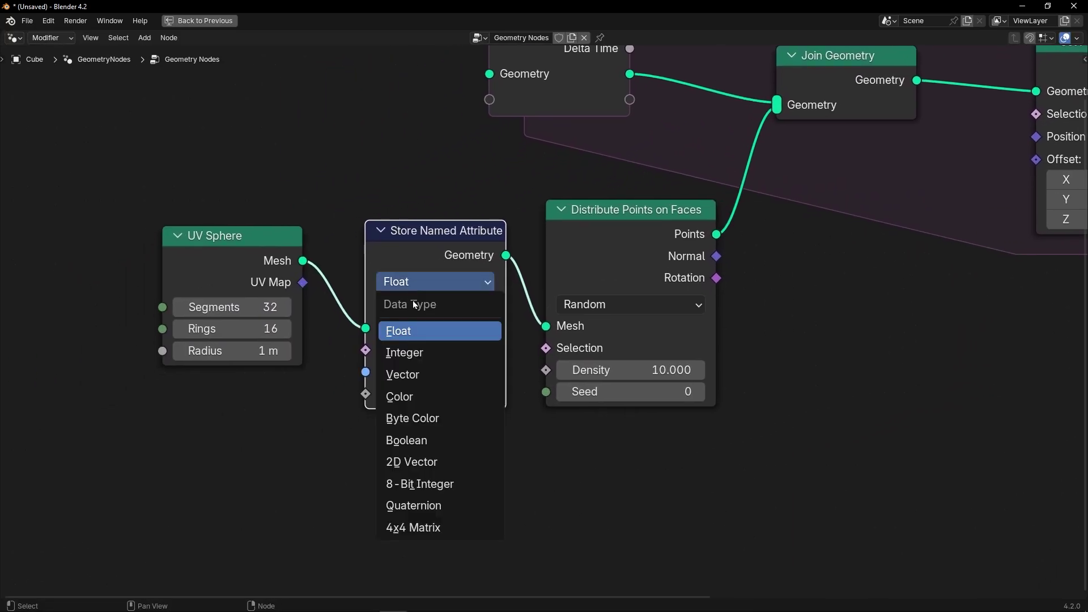
click(401, 374)
drag(365, 394, 277, 413)
text(normal)
key(Return)
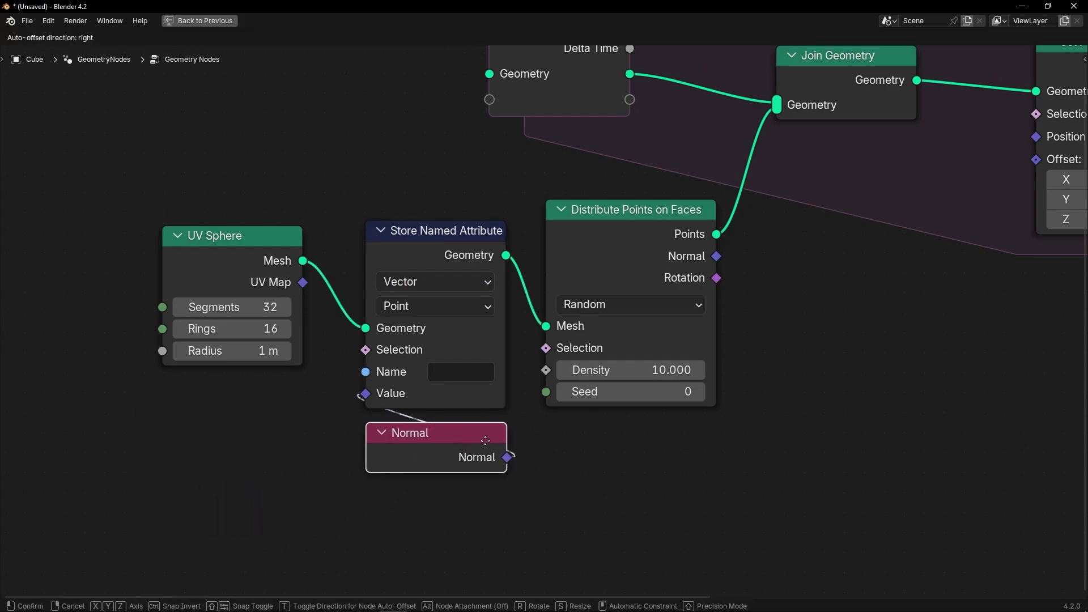
click(486, 440)
Step: Name the stored attribute ObjNor
click(461, 372)
text(ObjNor)
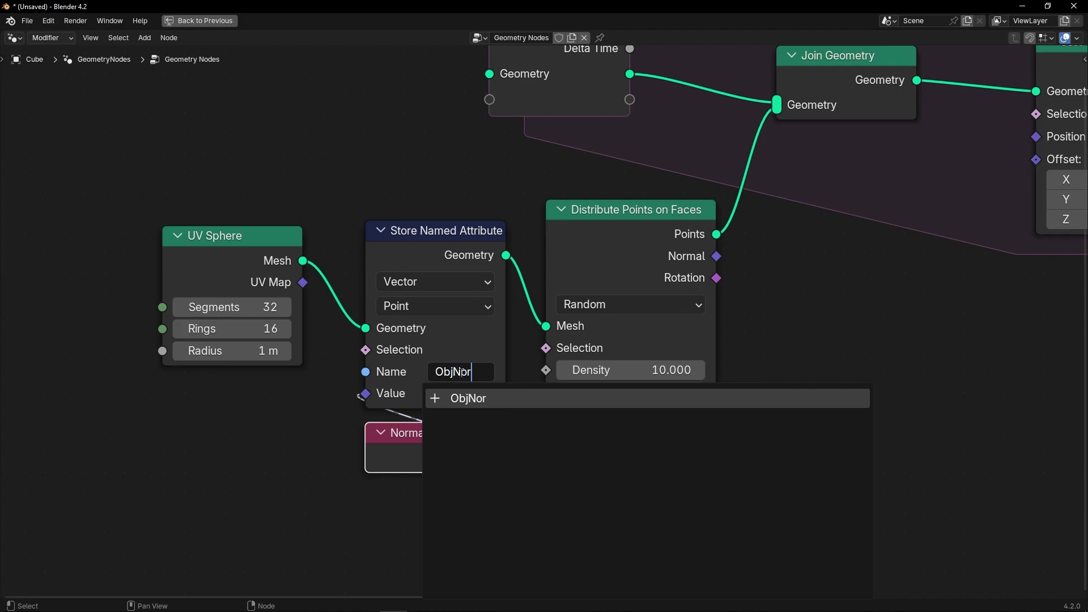
key(Return)
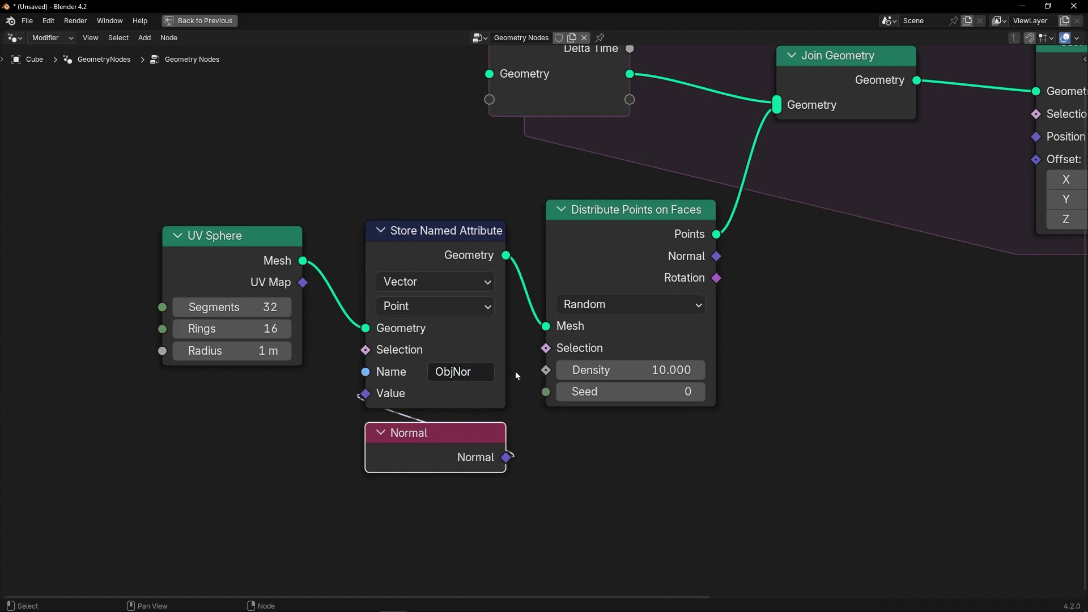
Step: Add a Named Attribute node below Set Position and connect its Attribute output to the Offset input
scroll(518, 348, down, 2)
middle_drag(864, 302, 648, 285)
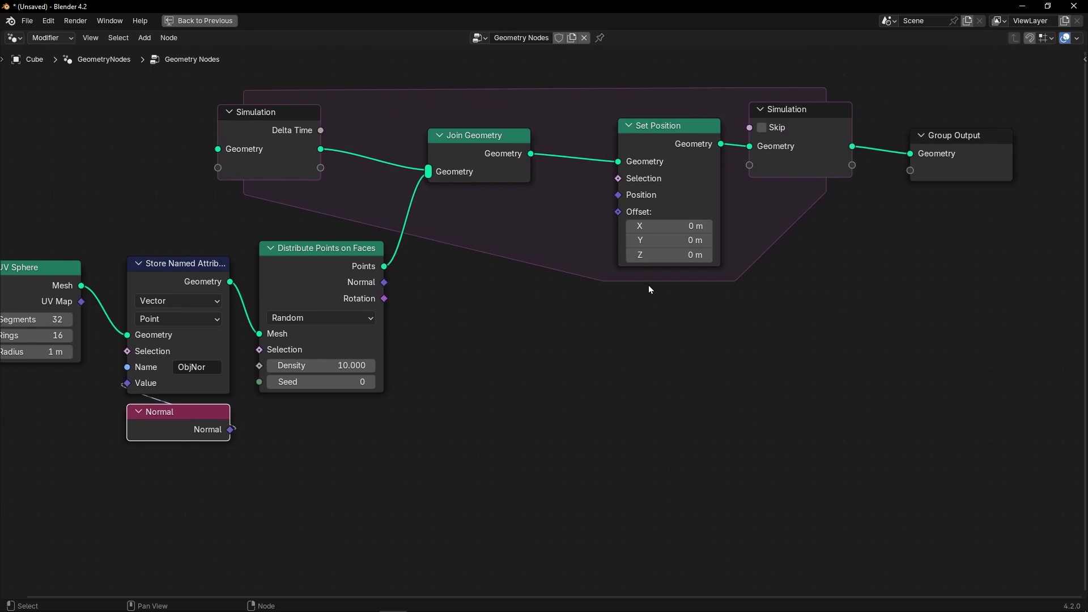
key(ctrl+space)
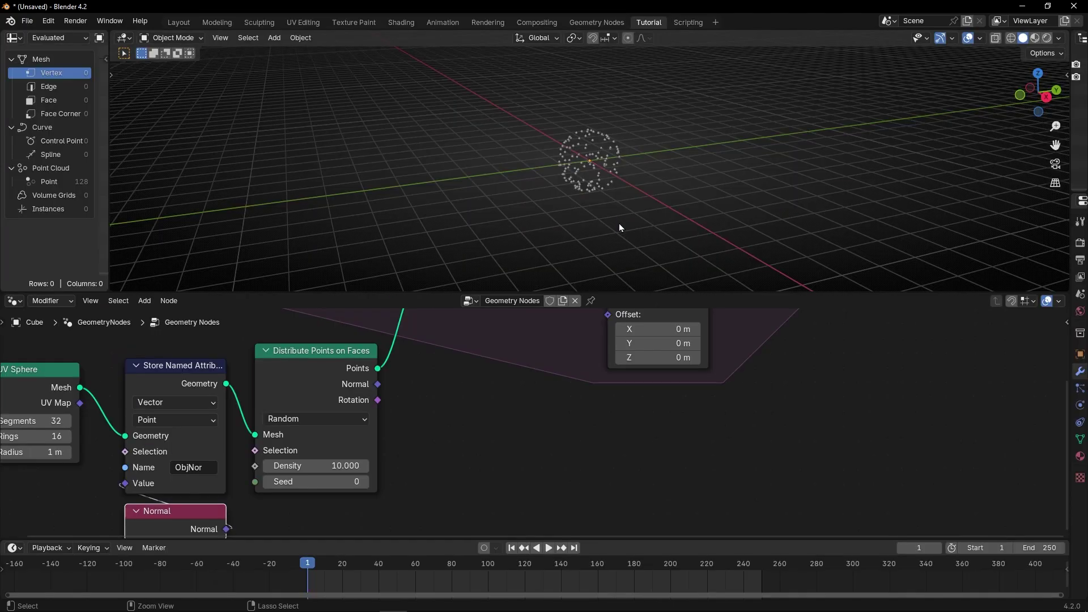
middle_drag(610, 412, 584, 429)
key(shift+a)
text(name)
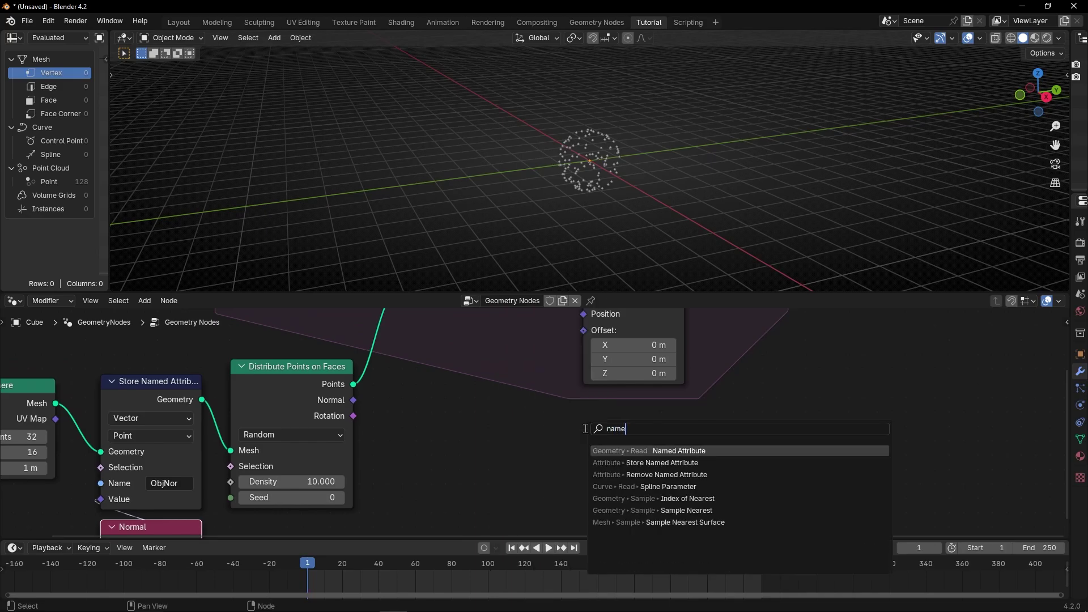
key(Return)
click(584, 428)
middle_drag(694, 454, 617, 479)
drag(609, 479, 504, 355)
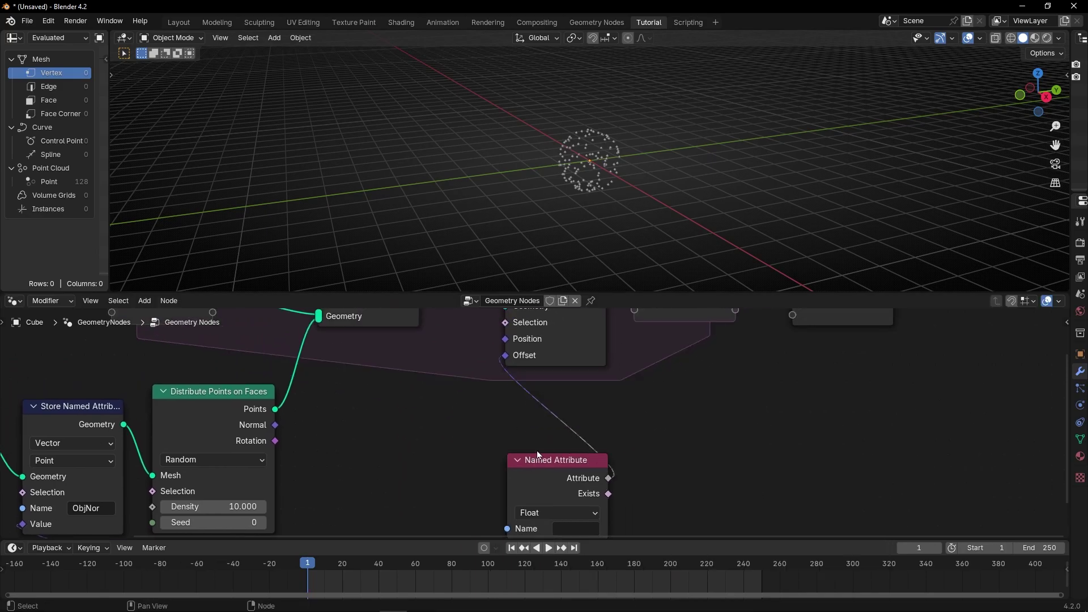
Step: Choose ObjNor as the Named Attribute node's attribute and move the node closer to Set Position
middle_drag(590, 524, 577, 465)
click(579, 470)
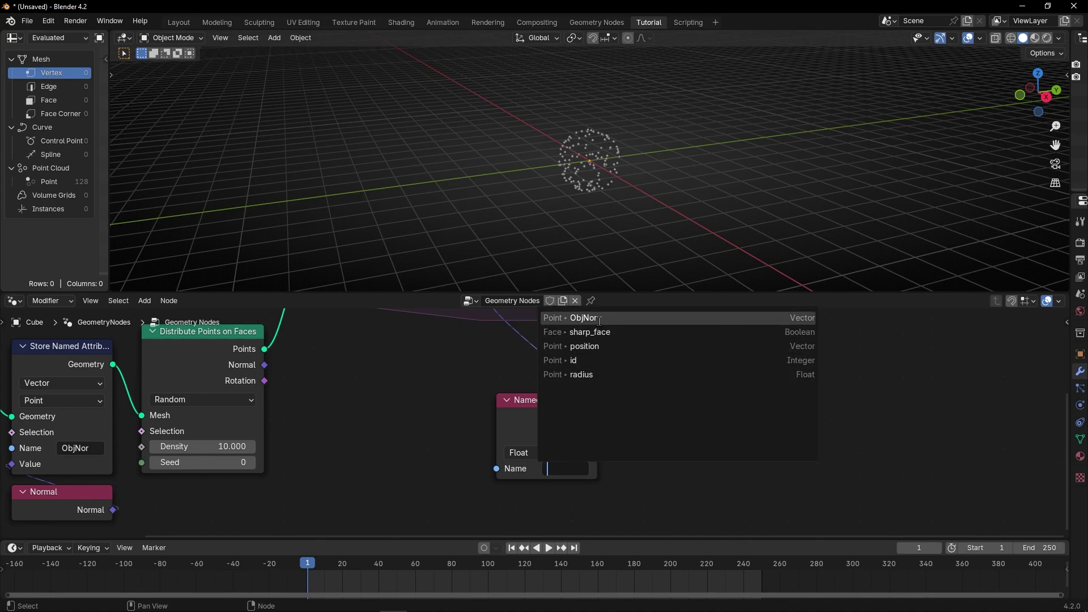
click(567, 318)
drag(557, 424, 548, 380)
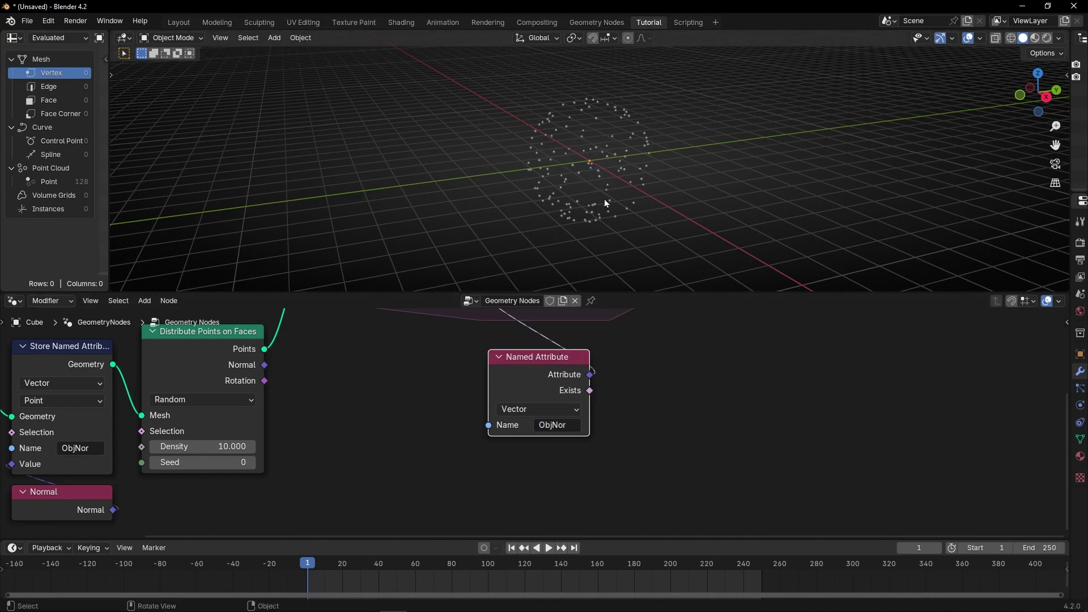
Step: Play the simulation and examine from different angles how the points move along their normals
key(space)
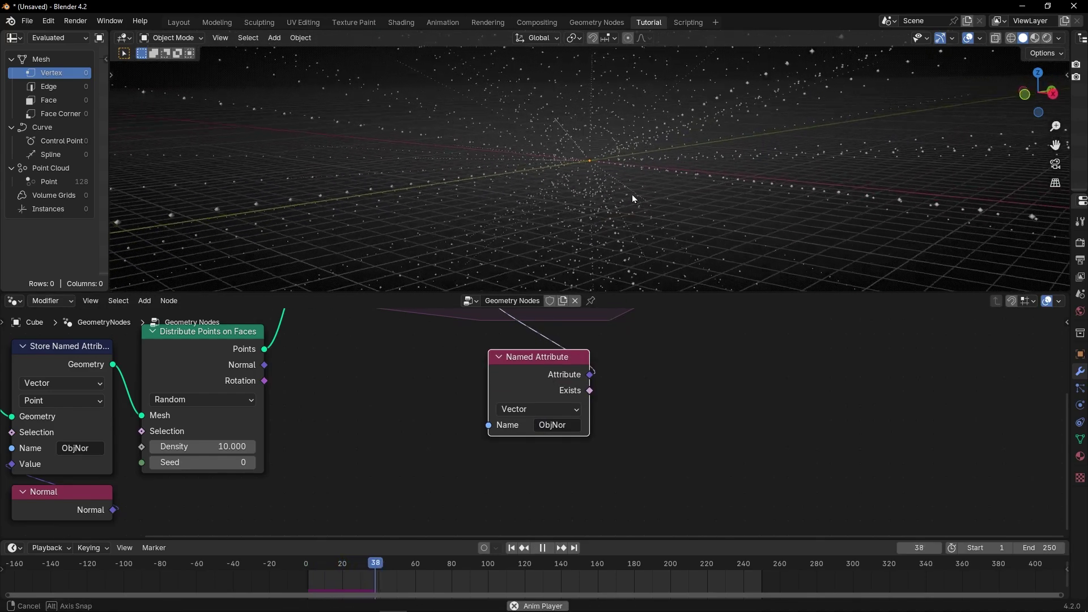
key(space)
middle_drag(613, 175, 419, 126)
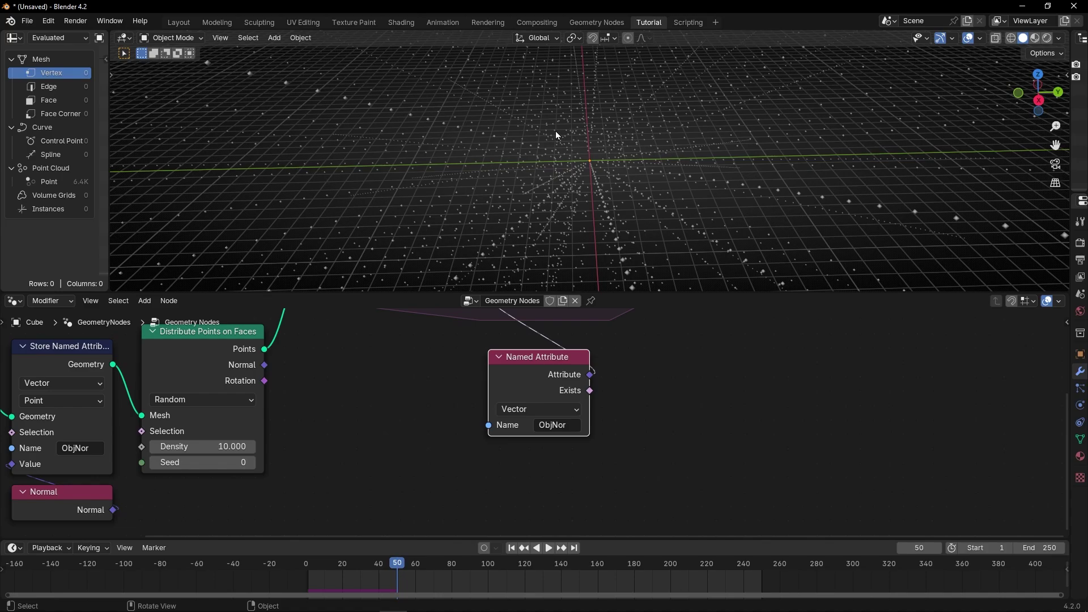
Step: Move the UV Sphere, Store Named Attribute and Normal nodes left to free space before Distribute Points on Faces
middle_drag(304, 451, 559, 405)
key(ctrl+space)
drag(112, 182, 380, 385)
key(g)
click(326, 379)
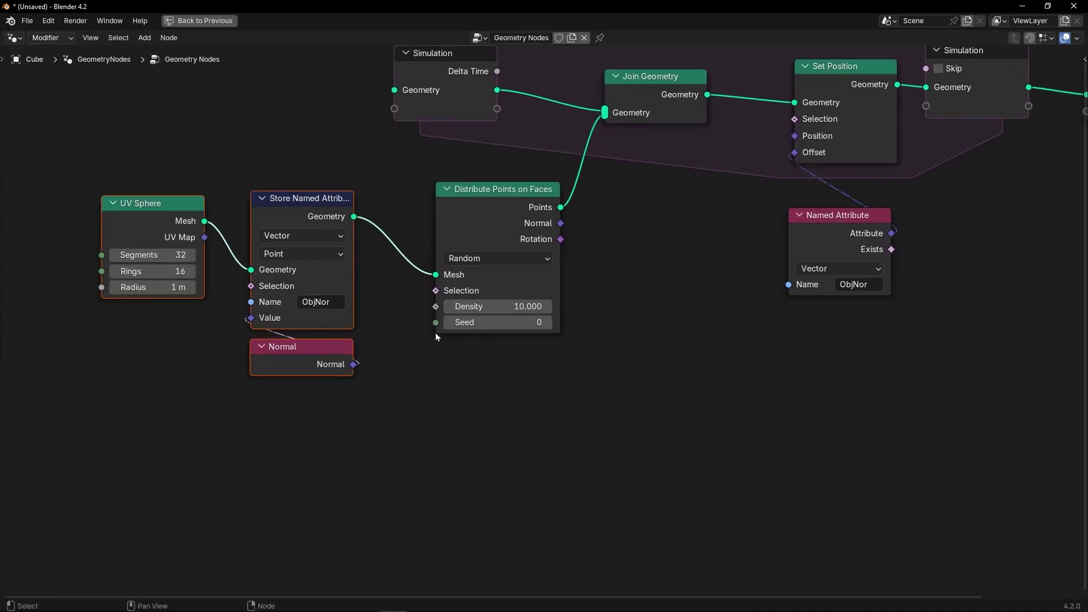
Step: Add a Scene Time node below Distribute Points on Faces and connect its Frame output to the Seed input
drag(437, 322, 435, 379)
text(sce)
key(Down)
key(Return)
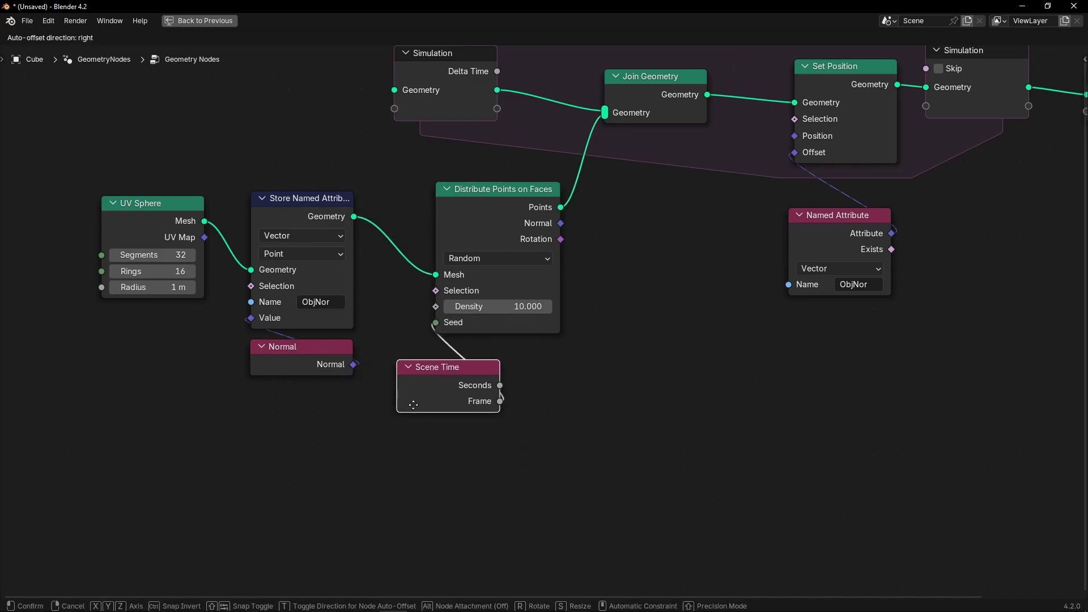
click(566, 378)
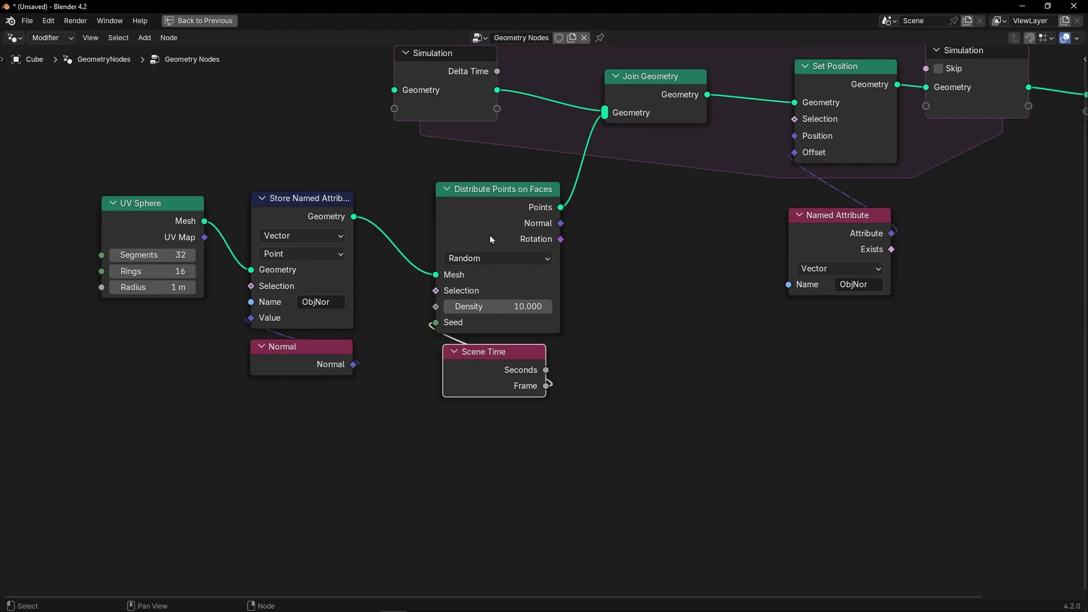
Step: Play the simulation from the first frame and examine how the emitted points spread with the changing seed
key(ctrl+space)
click(512, 547)
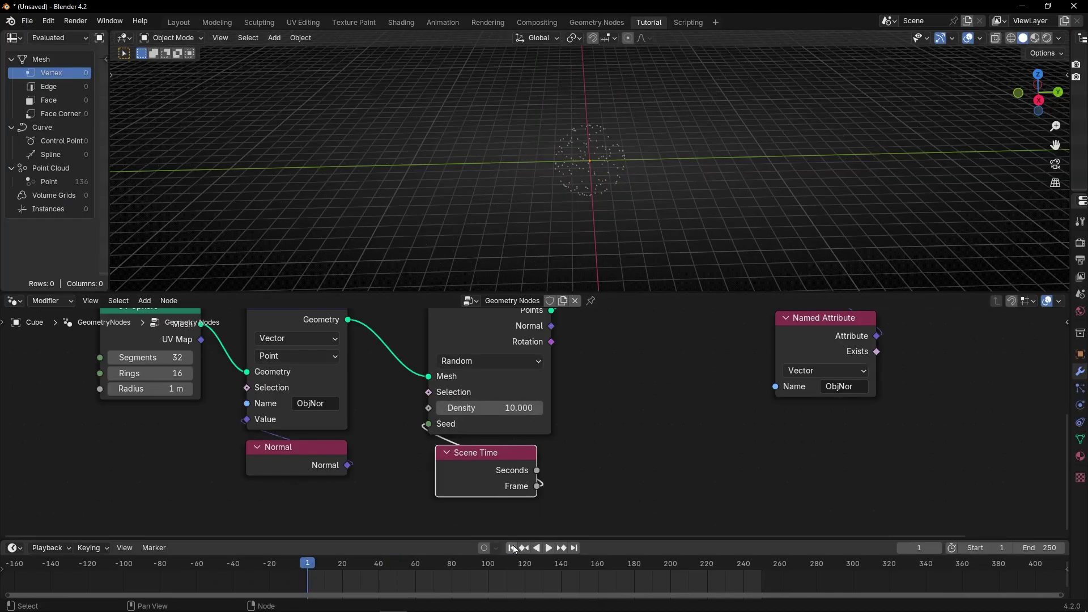
scroll(505, 580, down, 3)
key(space)
mouse_move(634, 172)
middle_down()
mouse_move(606, 183)
mouse_move(634, 188)
middle_up()
key(space)
click(630, 215)
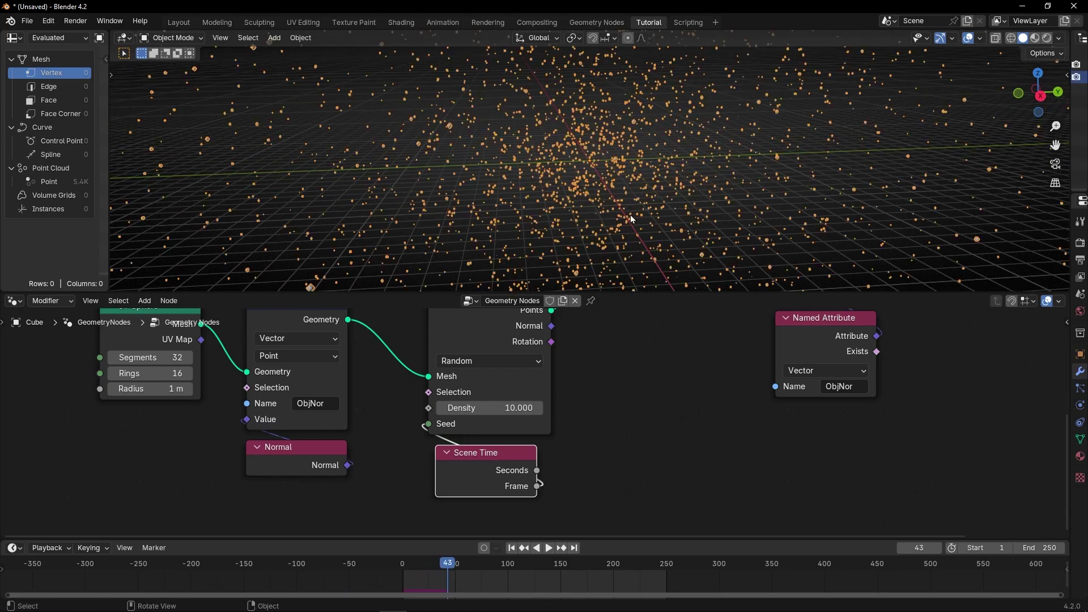
Step: Insert a Vector Math node between Named Attribute and the Set Position Offset, with its operation set to Scale
scroll(715, 406, down, 3)
middle_drag(715, 406, 527, 466)
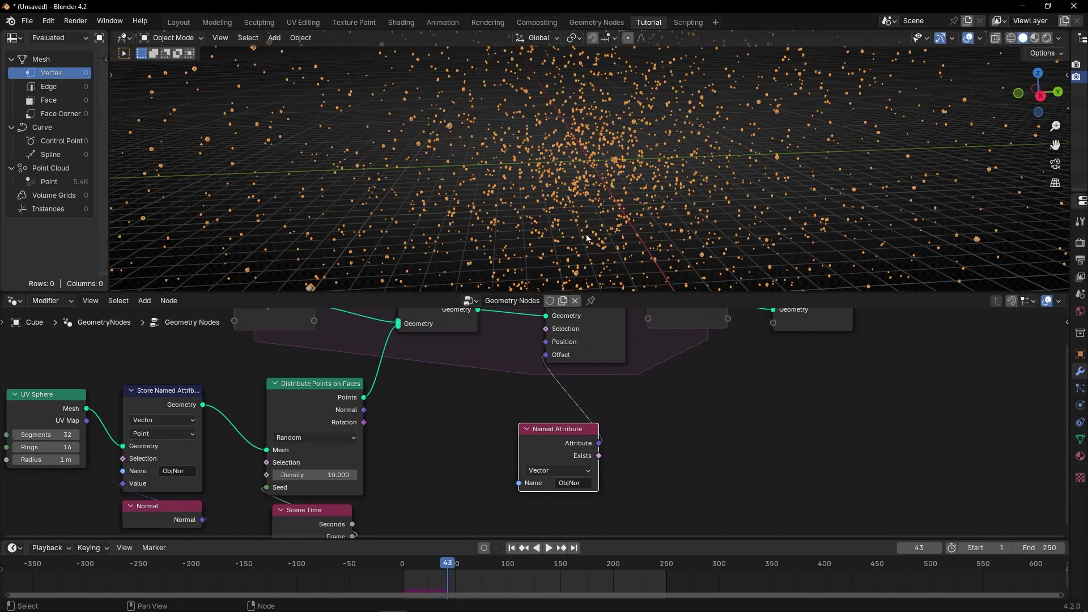
key(shift+a)
text(vec)
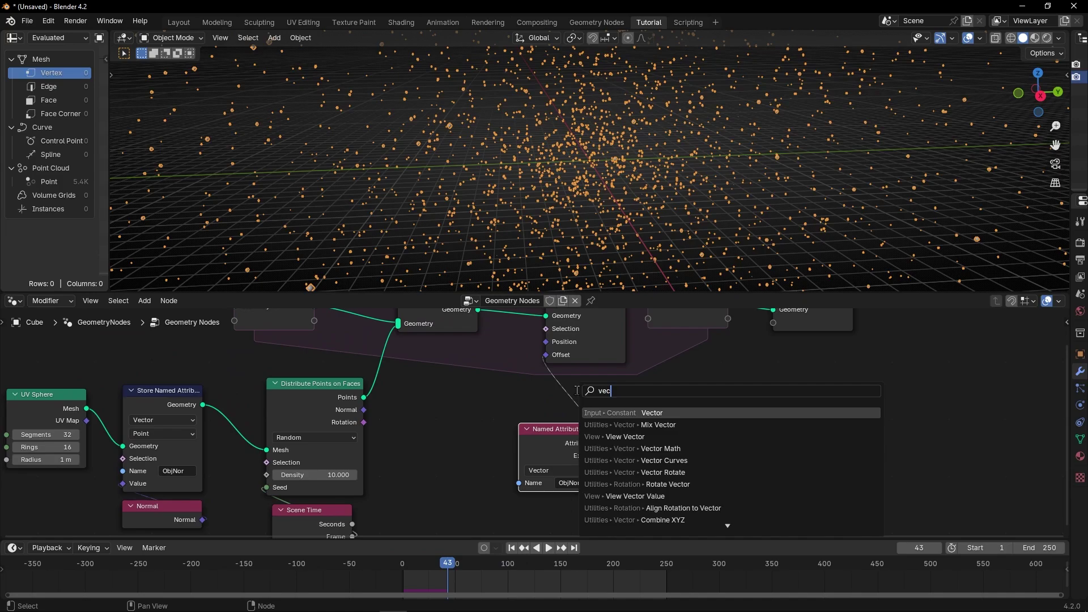
click(624, 448)
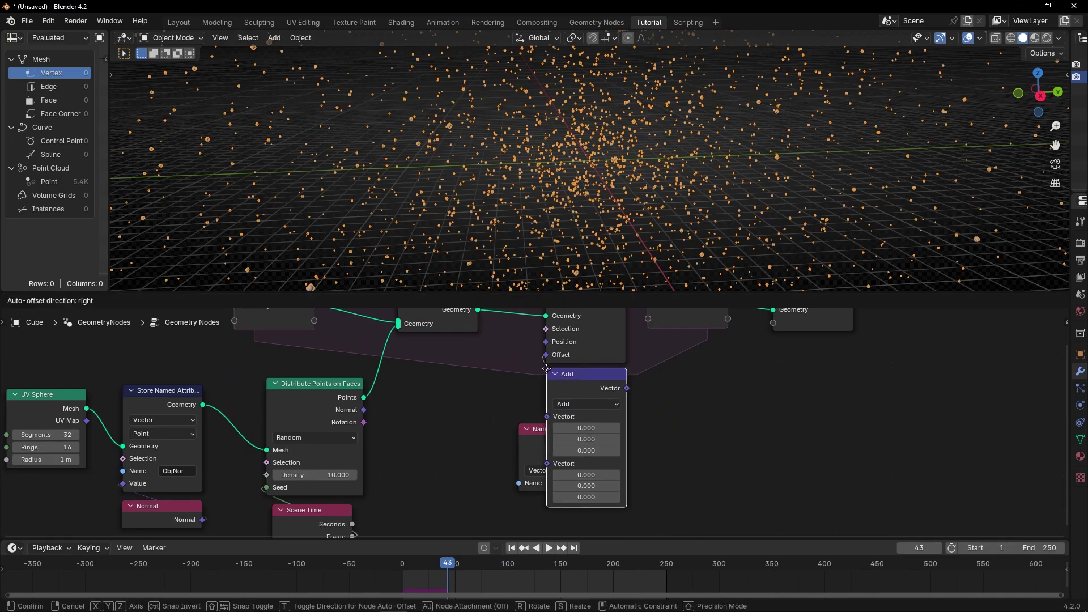
click(625, 418)
click(644, 405)
click(653, 392)
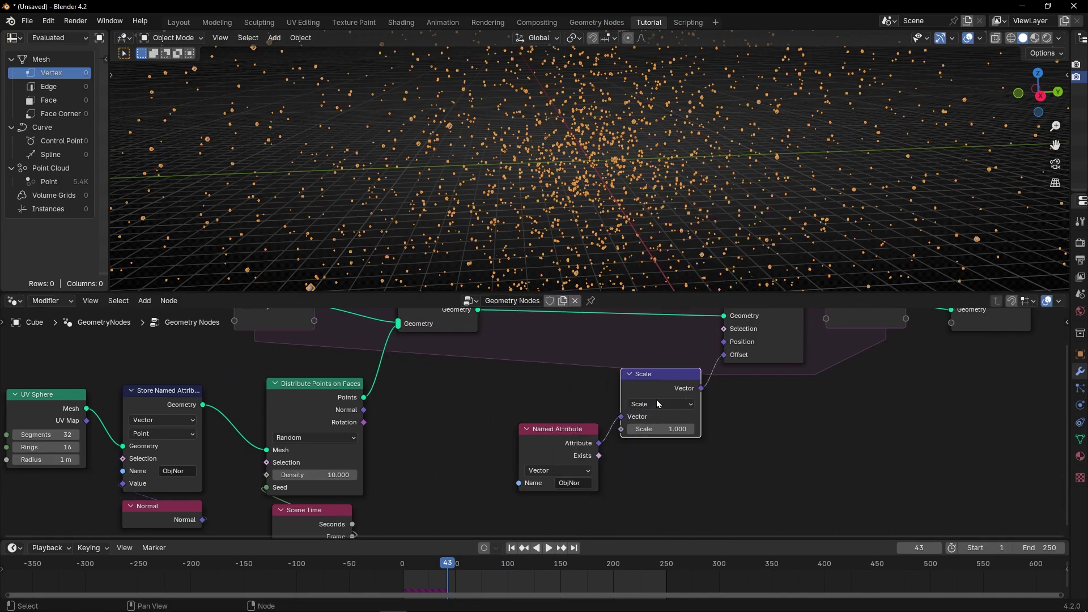
Step: Set the Scale node's factor to 0.250 to slow down the points
key(shift+space)
drag(661, 428, 618, 429)
key(shift+space)
Step: Group Set Position, Scale and the ObjNor Named Attribute node in a frame labelled Movement
key(ctrl+space)
middle_drag(691, 381, 551, 376)
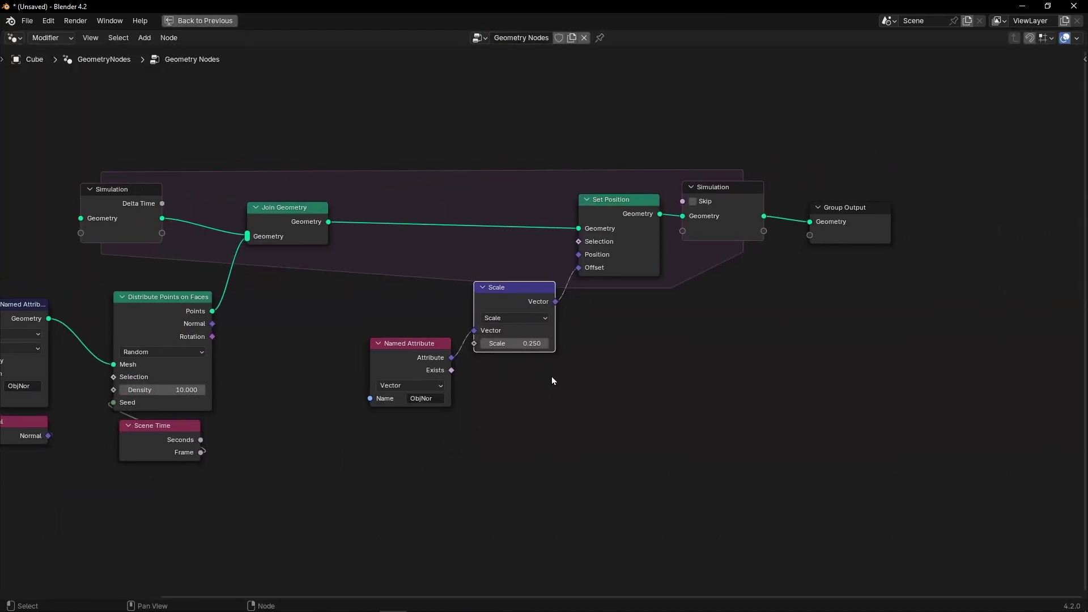
drag(526, 302, 629, 303)
drag(409, 344, 616, 364)
key(ctrl+j)
key(F2)
text(Movement)
key(Return)
Step: Group the UV Sphere, Store Named Attribute, Normal, Distribute Points on Faces and Scene Time nodes in a frame labelled Object
drag(626, 174, 433, 177)
middle_drag(340, 283, 606, 258)
drag(82, 245, 505, 463)
key(ctrl+j)
key(F2)
text(Object)
key(Return)
Step: Arrange the nodes inside the Object frame closer together and reposition the whole group
drag(167, 282, 182, 290)
drag(429, 272, 393, 272)
drag(426, 400, 379, 392)
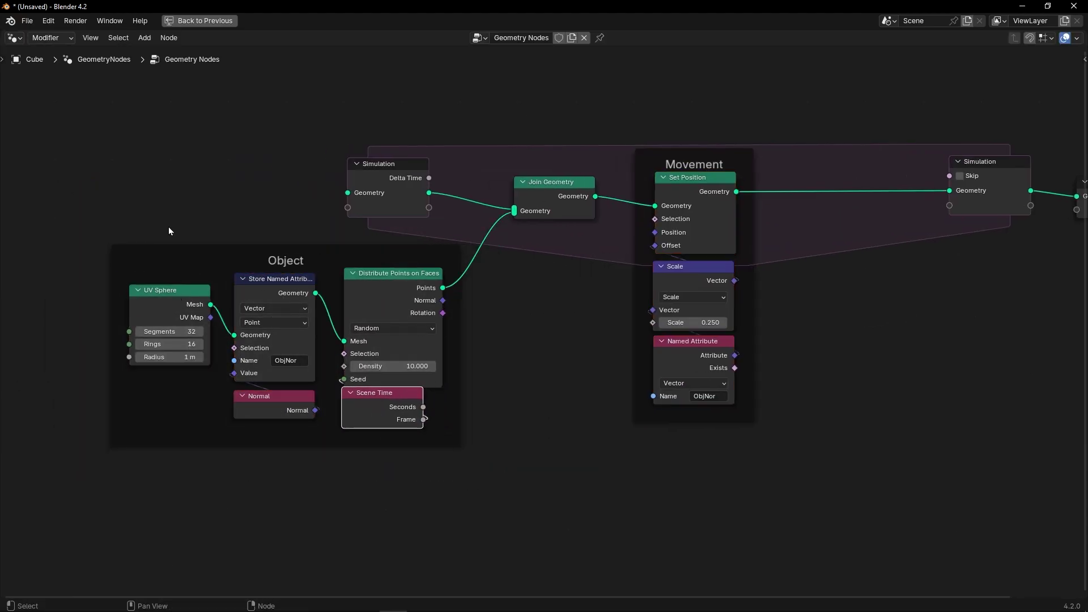
drag(167, 231, 408, 419)
drag(408, 419, 456, 415)
Step: Play the simulation to check the slower movement of the points
key(ctrl+space)
key(space)
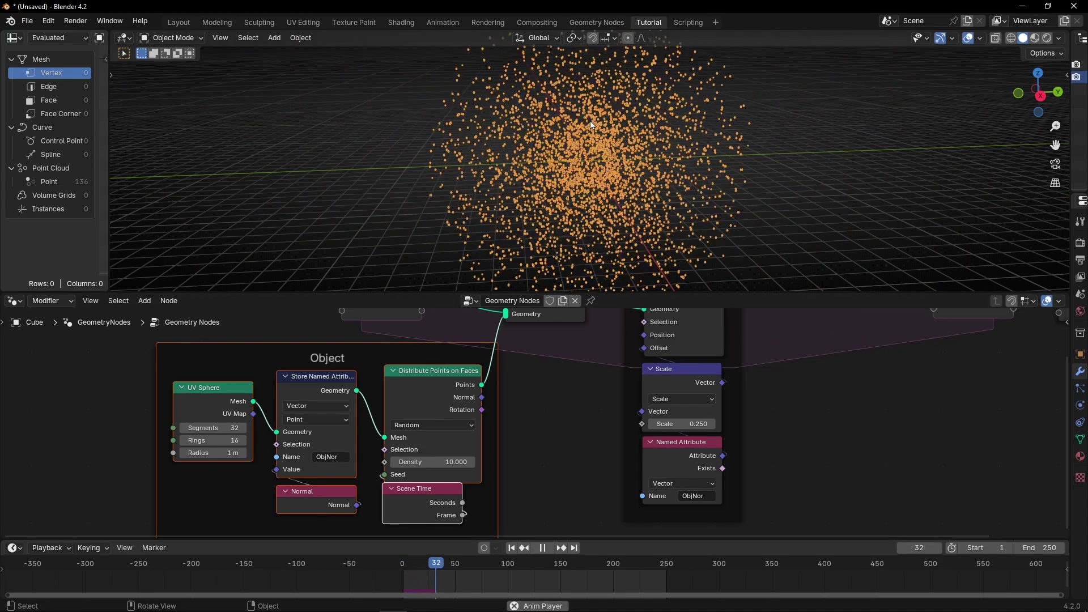
key(space)
Step: Set the Density of Distribute Points on Faces to 7.640 and replay the simulation from the first frame
scroll(477, 444, up, 3)
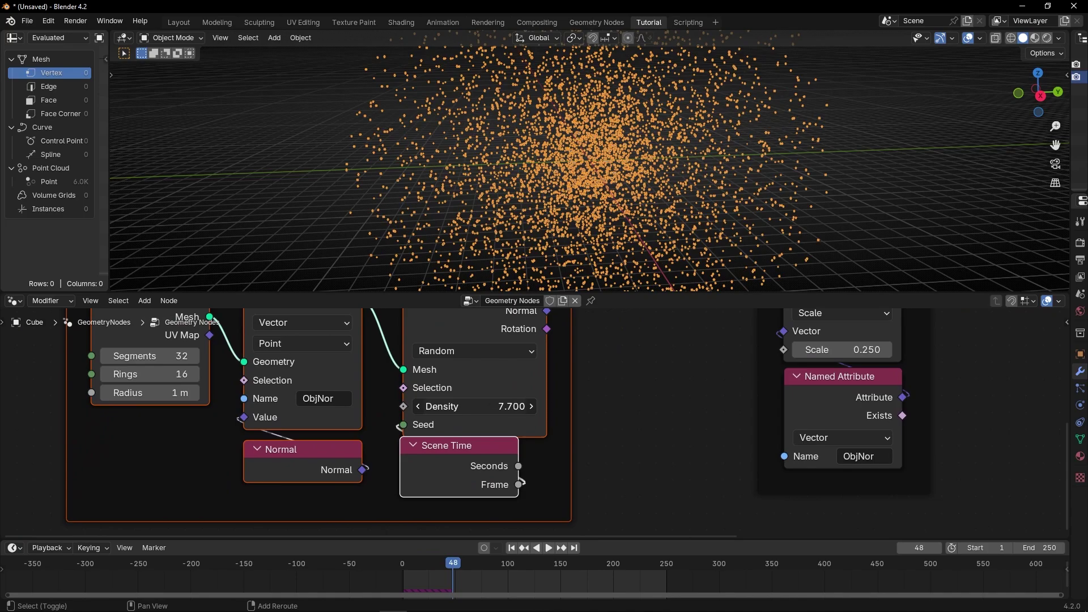
drag(474, 406, 470, 406)
click(512, 548)
key(space)
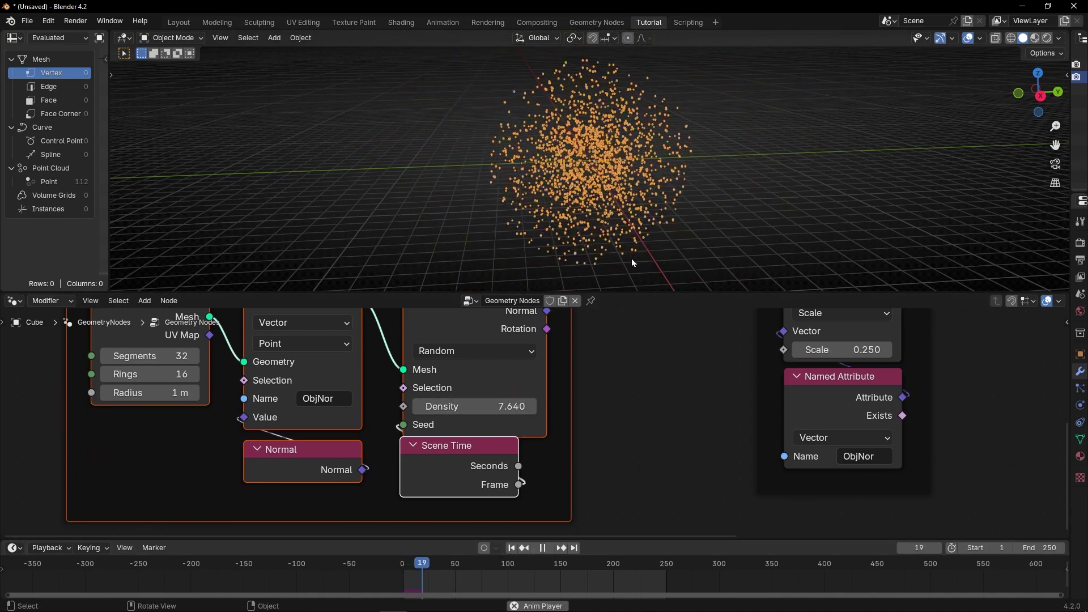
key(space)
Step: Set the UV Sphere's radius to 0.11 m and restart playback from the first frame
middle_drag(181, 433, 272, 457)
shift+drag(255, 418, 209, 418)
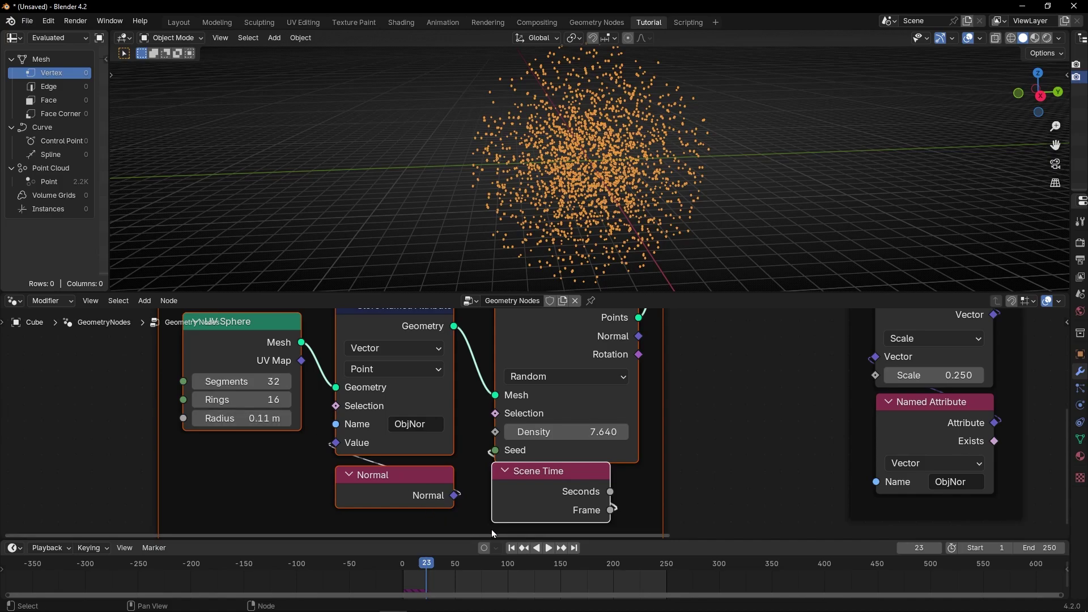
click(511, 548)
key(space)
Step: Set the Density of Distribute Points on Faces to 32.990 and check the emission from another viewing angle
drag(590, 432, 615, 432)
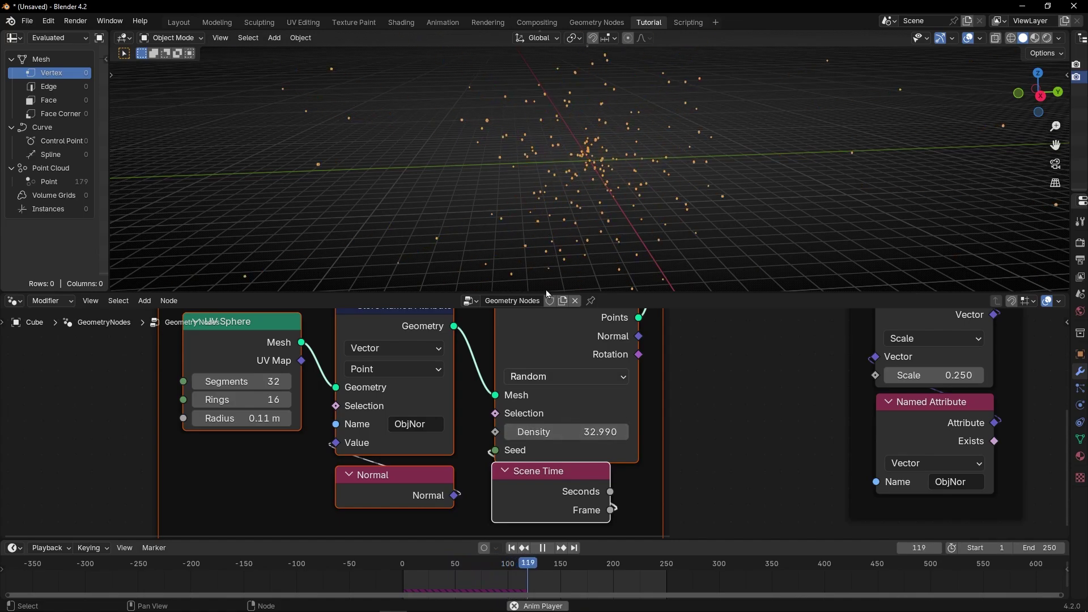
key(space)
scroll(717, 416, down, 6)
middle_drag(717, 415, 525, 439)
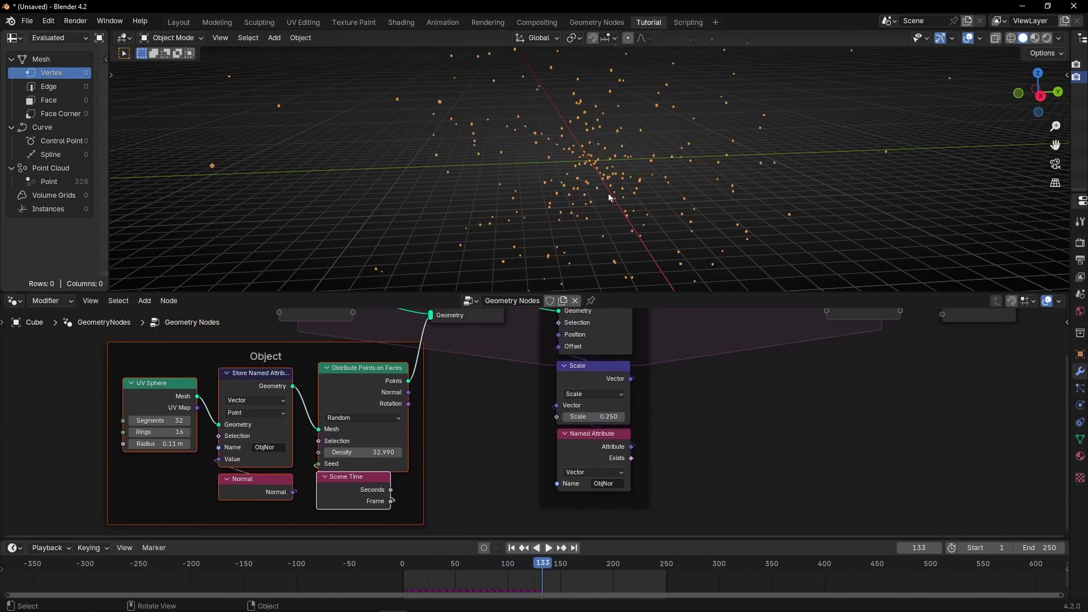
middle_drag(563, 197, 636, 202)
key(space)
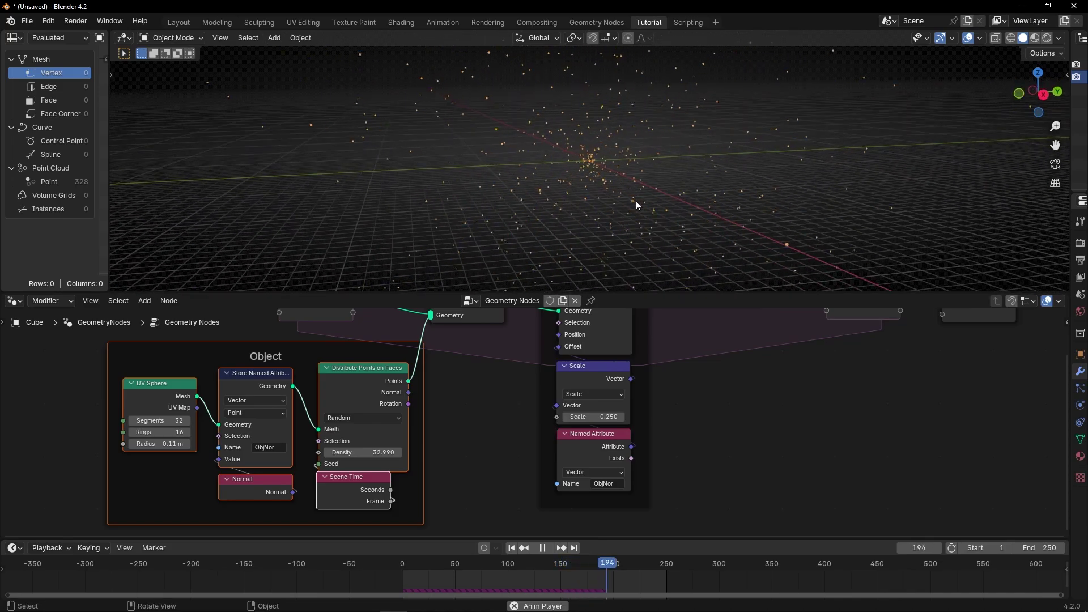
key(space)
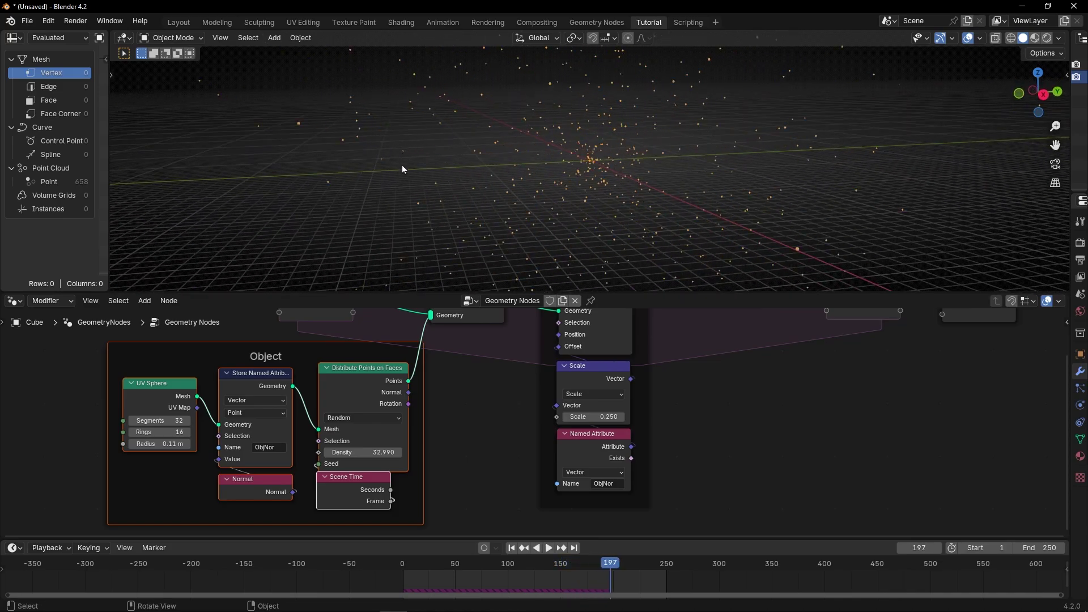
Step: Move the Simulation output and Group Output nodes farther right to free space after the Movement frame
key(ctrl+space)
middle_drag(798, 203, 579, 249)
drag(564, 182, 801, 285)
key(g)
click(935, 281)
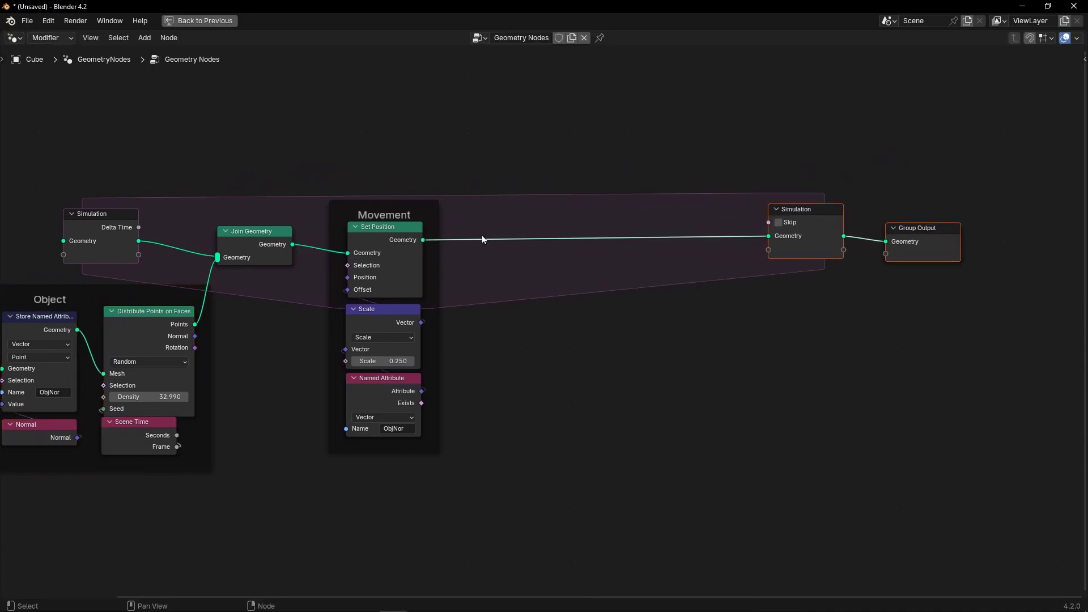
Step: Insert a Store Named Attribute node between Set Position and the Simulation output
scroll(569, 261, up, 1)
key(shift+a)
text(store)
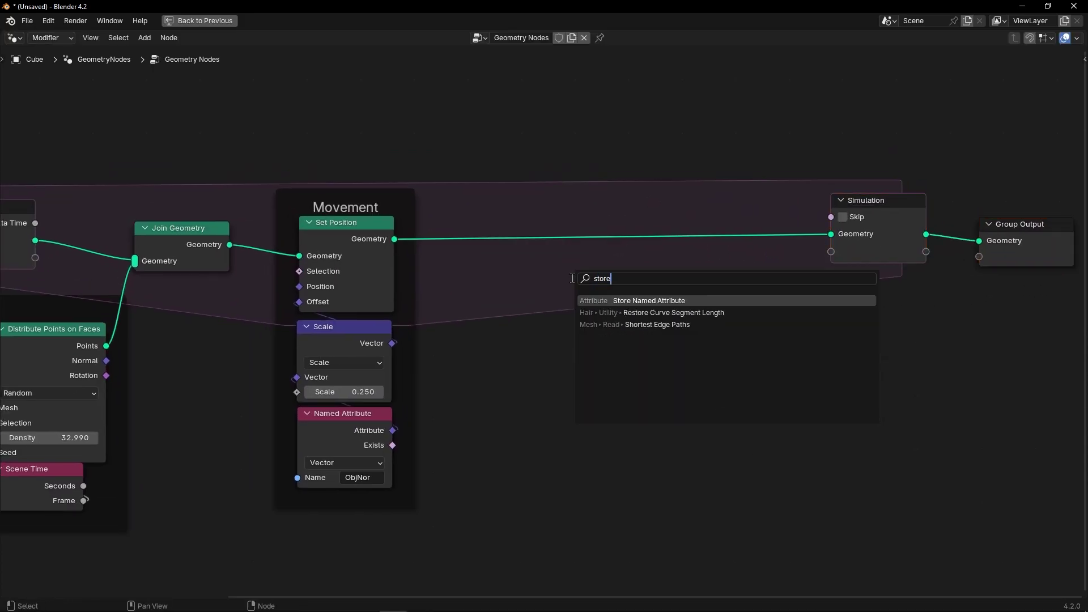
key(Return)
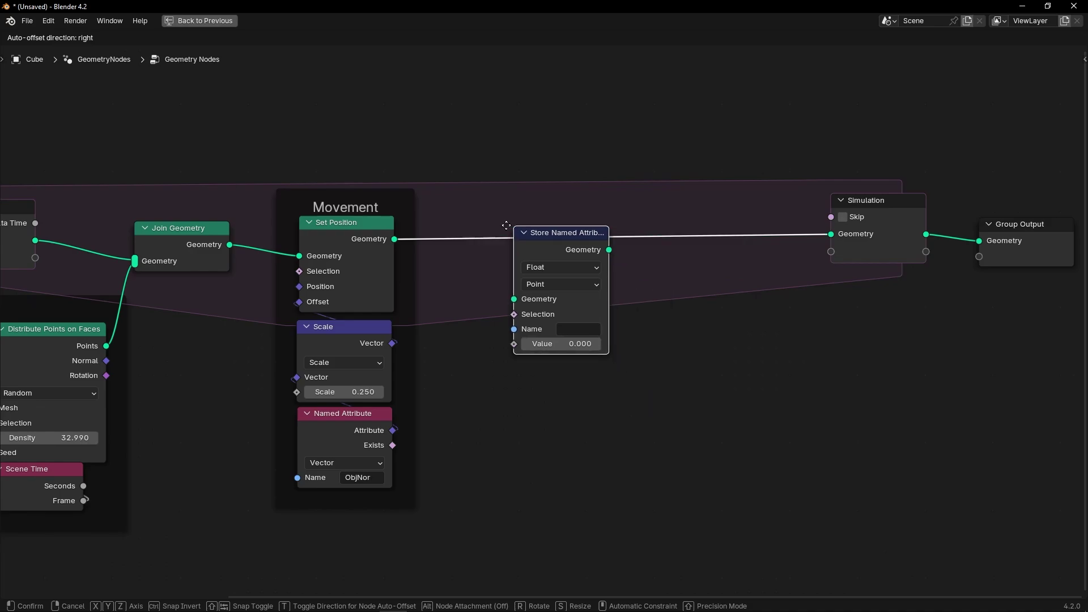
click(498, 207)
Step: Name the attribute of the new Store Named Attribute node age
scroll(553, 283, up, 1)
click(554, 306)
text(age)
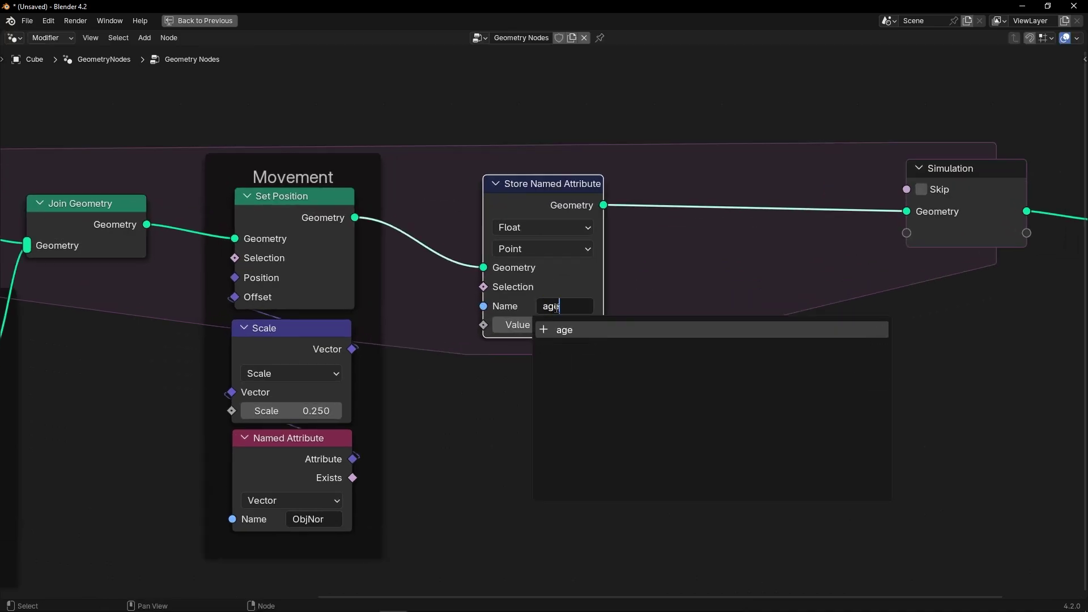
key(Return)
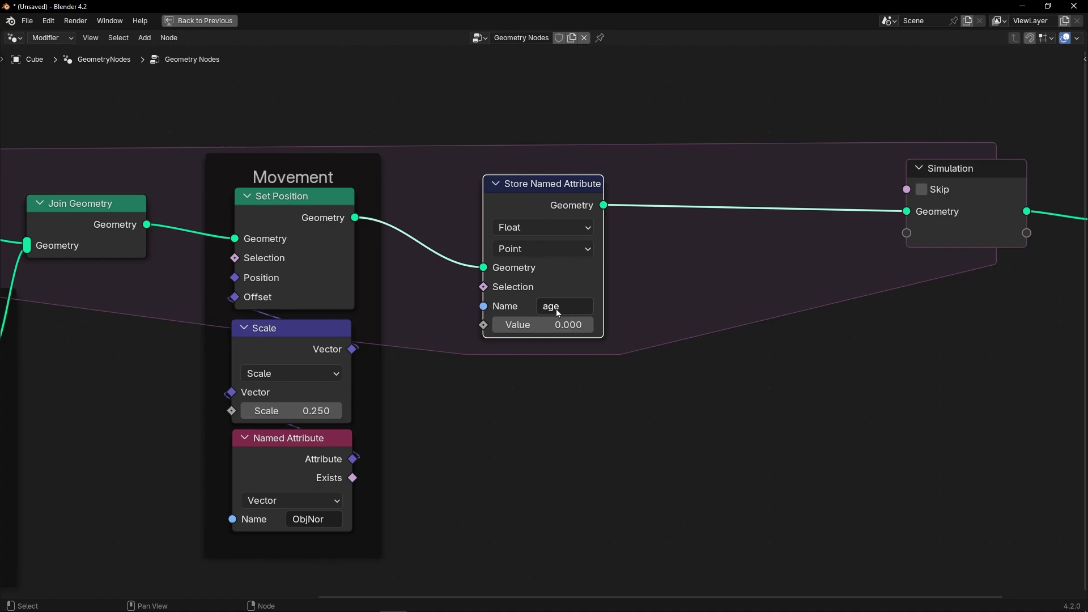
click(571, 340)
Step: Add a Math node set to Add, feeding the Store Named Attribute node's Value, and place it directly below
drag(483, 325, 524, 391)
text(add)
key(Return)
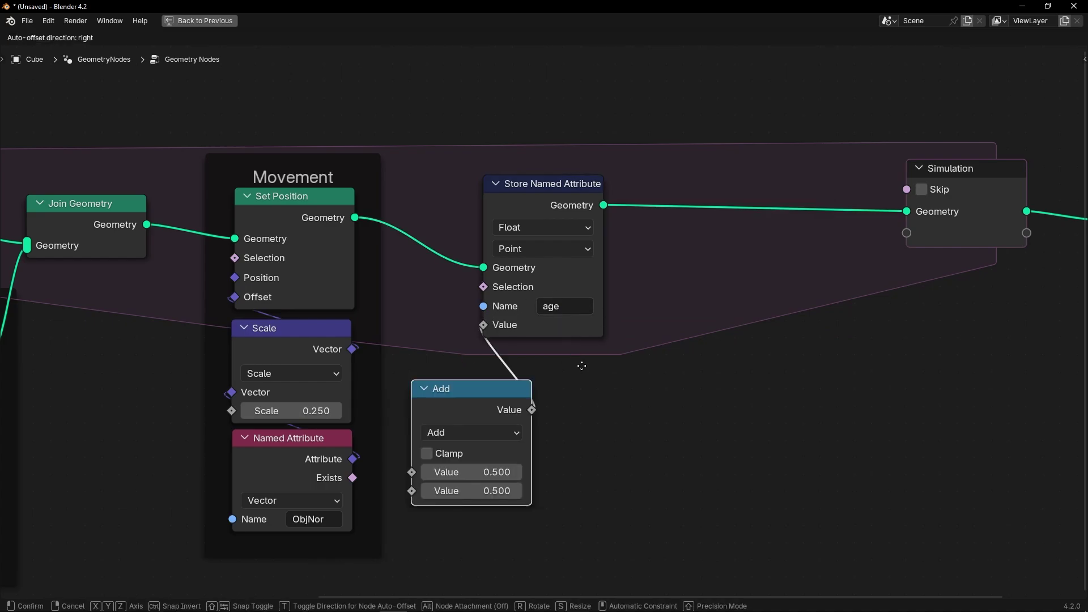
click(653, 334)
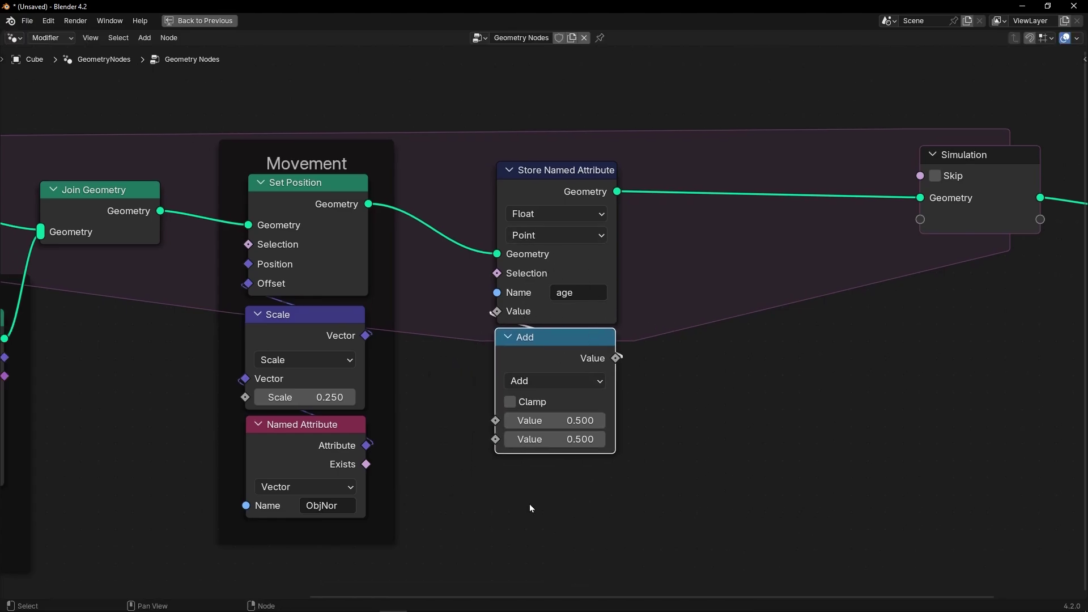
Step: Add a Named Attribute node below Add and connect its Attribute output to Add's first Value input
key(shift+a)
text(name)
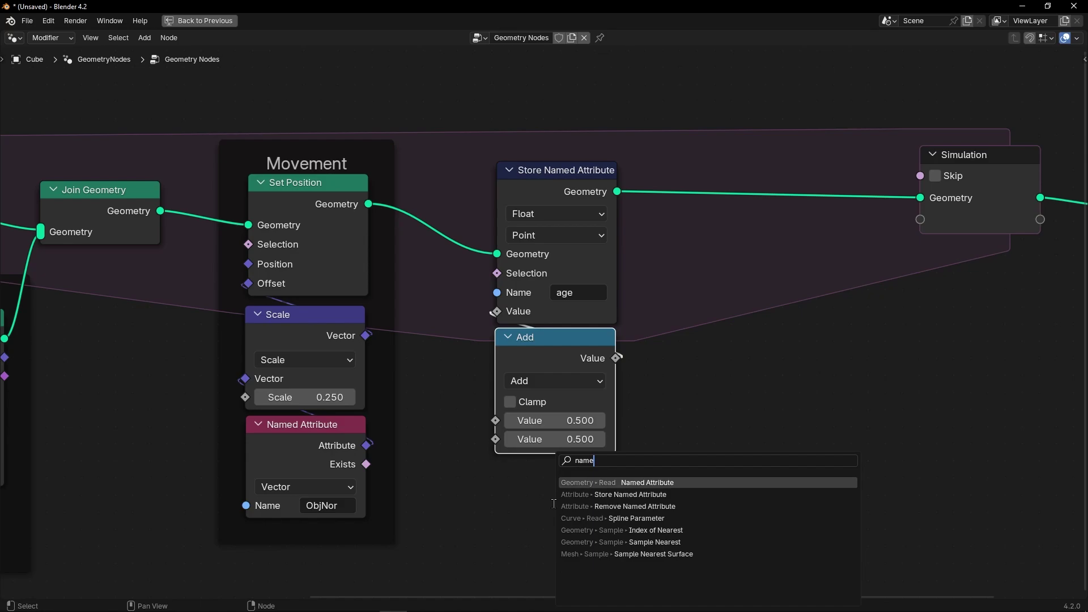
key(Return)
click(526, 487)
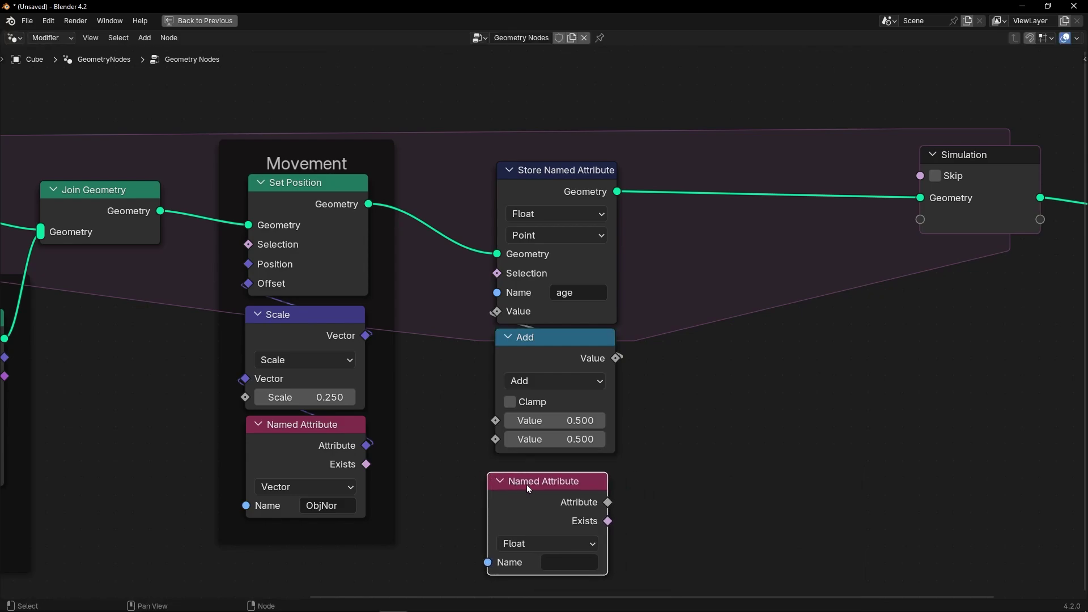
drag(607, 502, 538, 414)
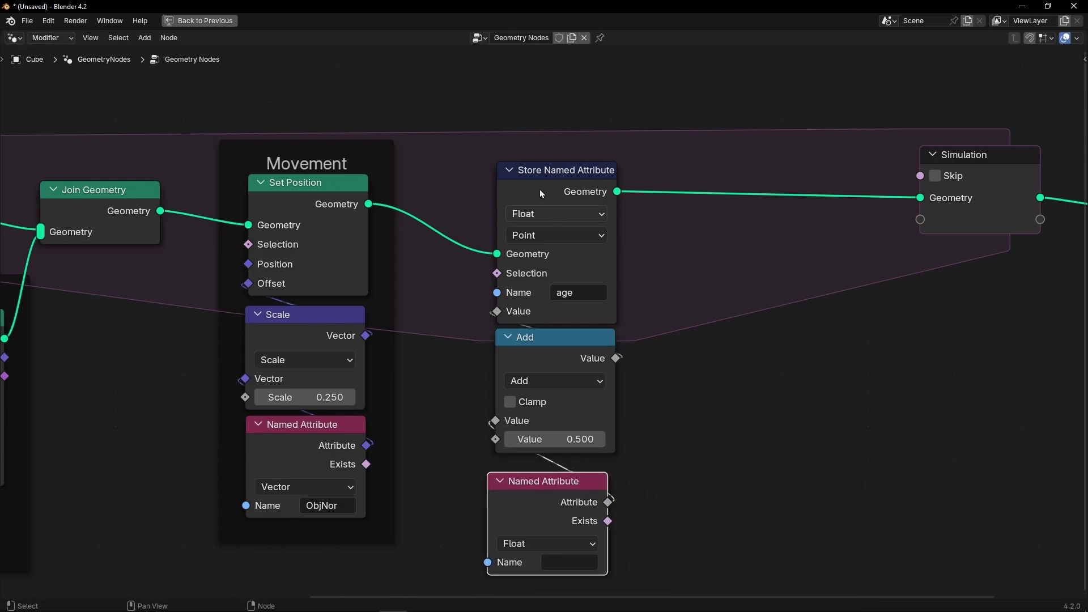
Step: Set the age attribute's data type to Integer and show the point cloud's point attributes in a widened spreadsheet
click(545, 214)
click(552, 277)
key(ctrl+space)
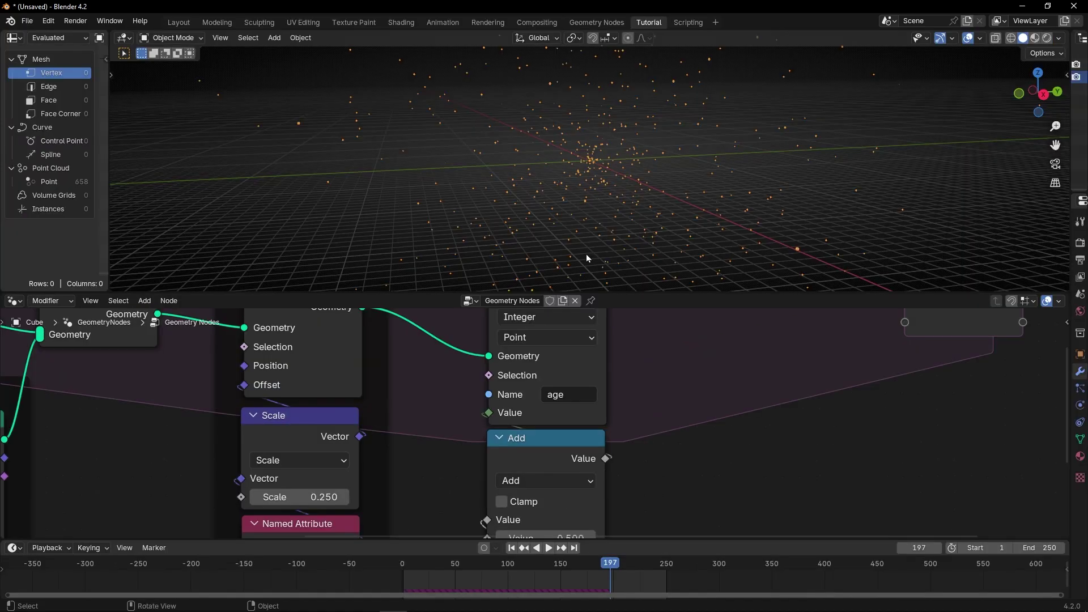
drag(112, 132, 355, 136)
click(50, 183)
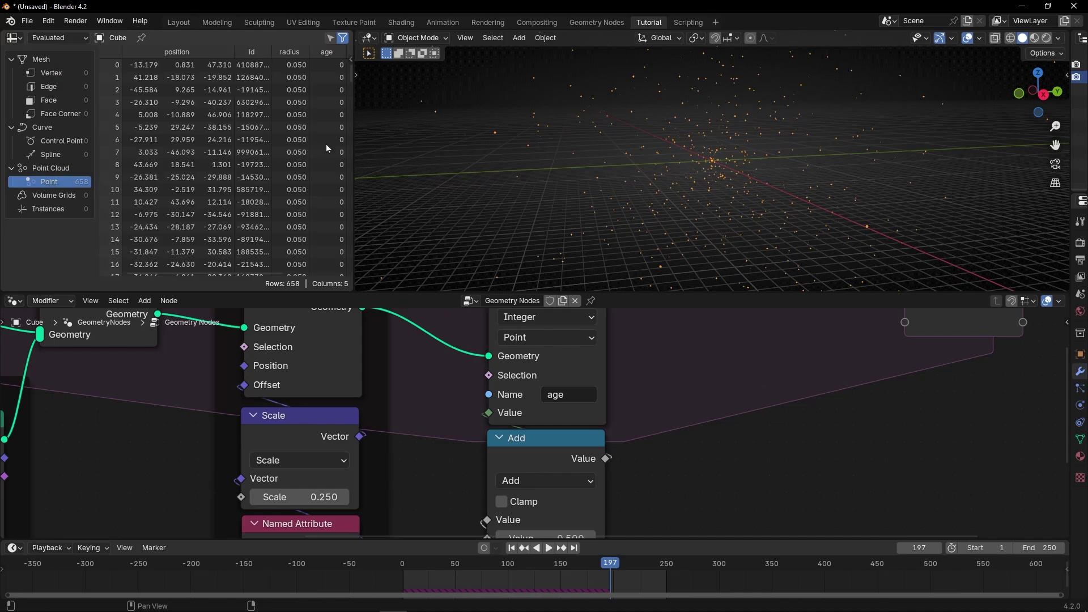
Step: Switch the age attribute's data type to Float and back to Integer to compare the values in the spreadsheet
click(560, 313)
click(528, 362)
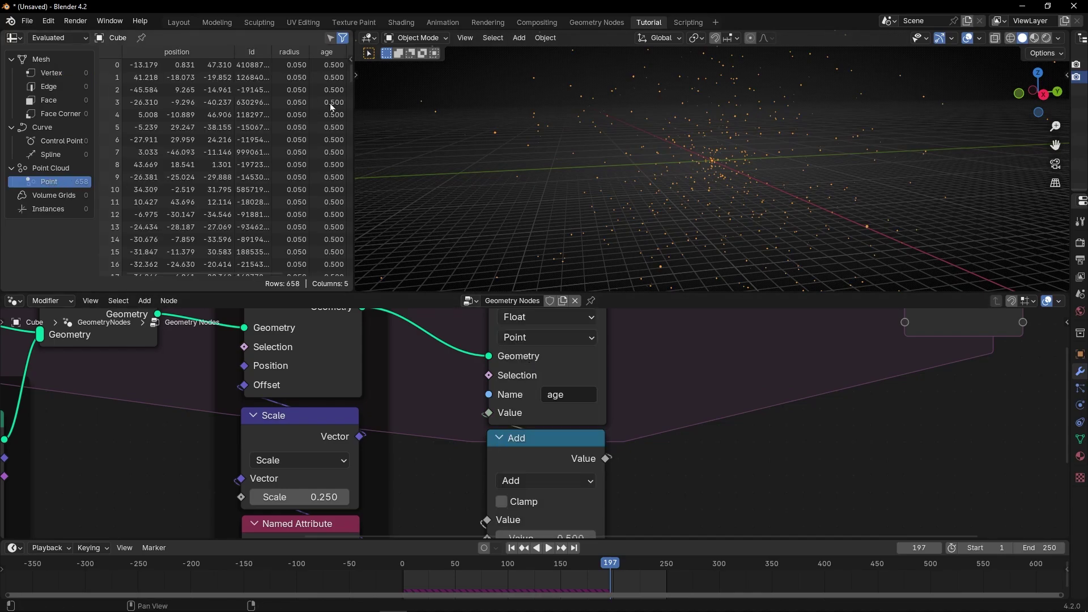
click(549, 321)
click(532, 376)
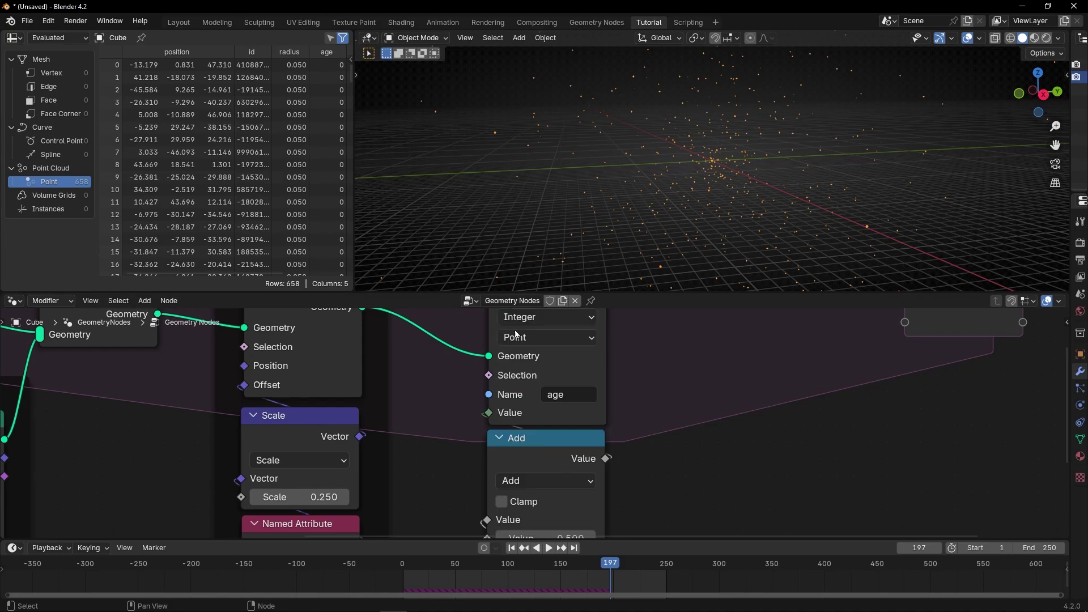
Step: Set the Add node's second value to 1 and choose age as the attribute of the Named Attribute node below
key(ctrl+space)
middle_drag(566, 429, 552, 386)
click(569, 389)
text(1)
key(Return)
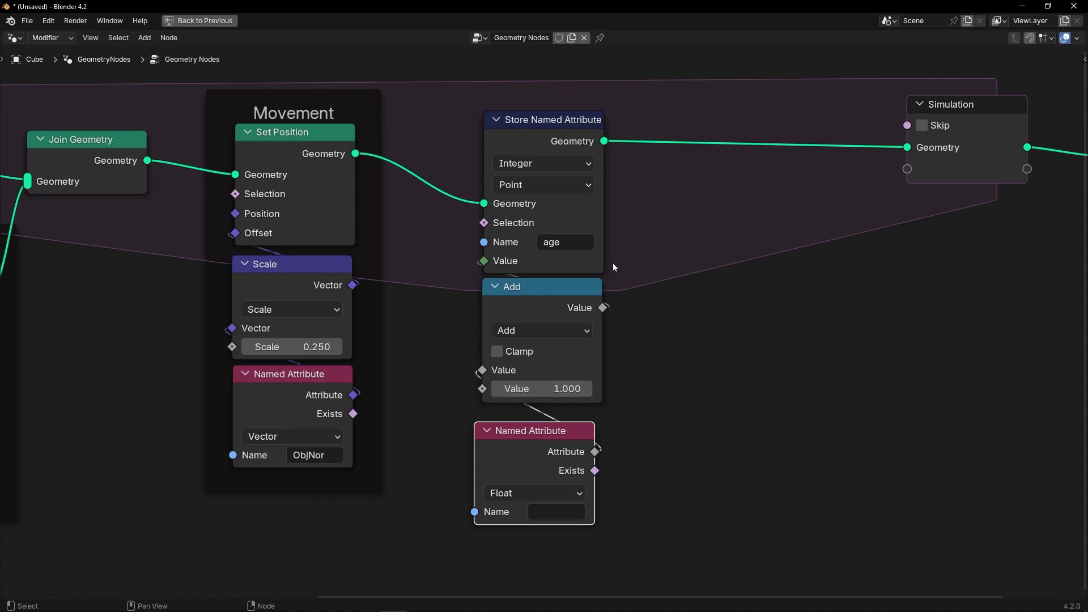
click(551, 513)
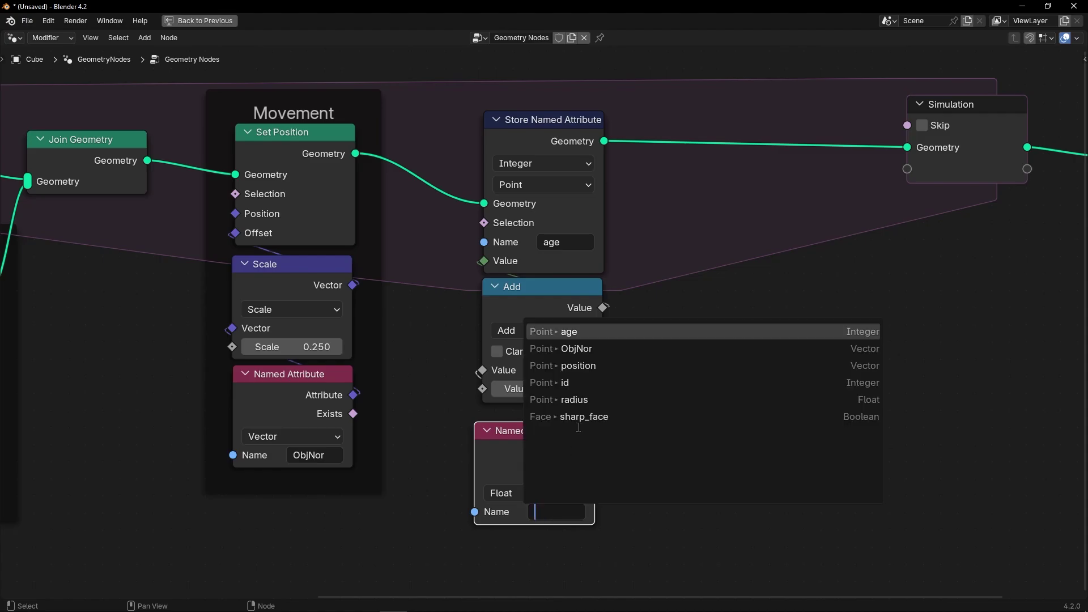
click(558, 330)
Step: Group the age Store Named Attribute, Add and Named Attribute nodes in a frame labelled "Age"
scroll(601, 411, down, 1)
scroll(600, 409, down, 1)
drag(479, 116, 587, 469)
key(ctrl+j)
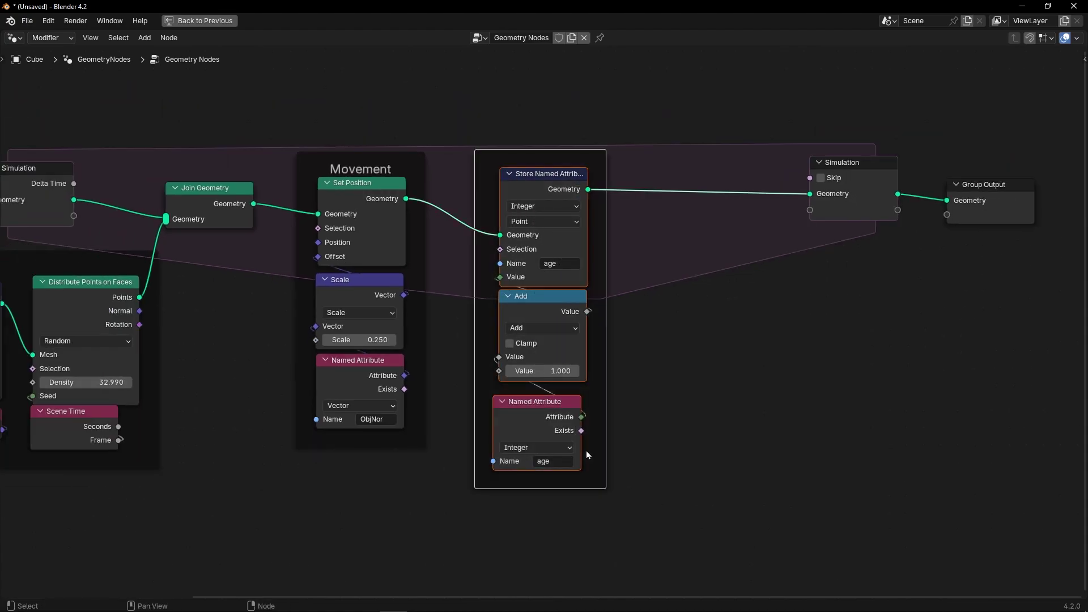
key(F2)
text(Age)
key(Return)
scroll(580, 451, down, 2)
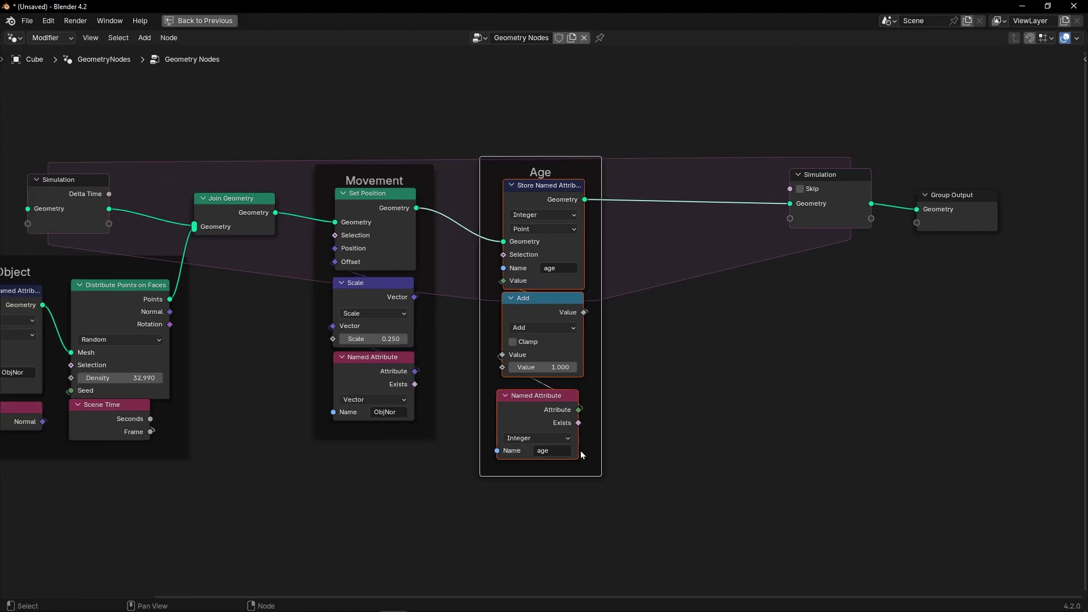
Step: Play the simulation from the first frame and check the age values in the spreadsheet
key(ctrl+space)
click(512, 549)
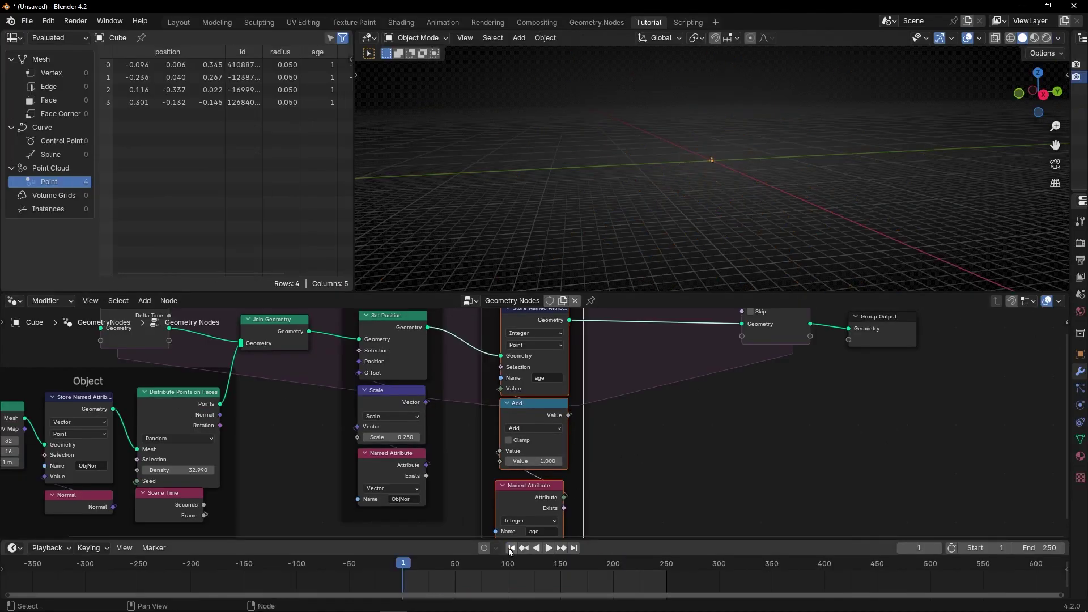
key(space)
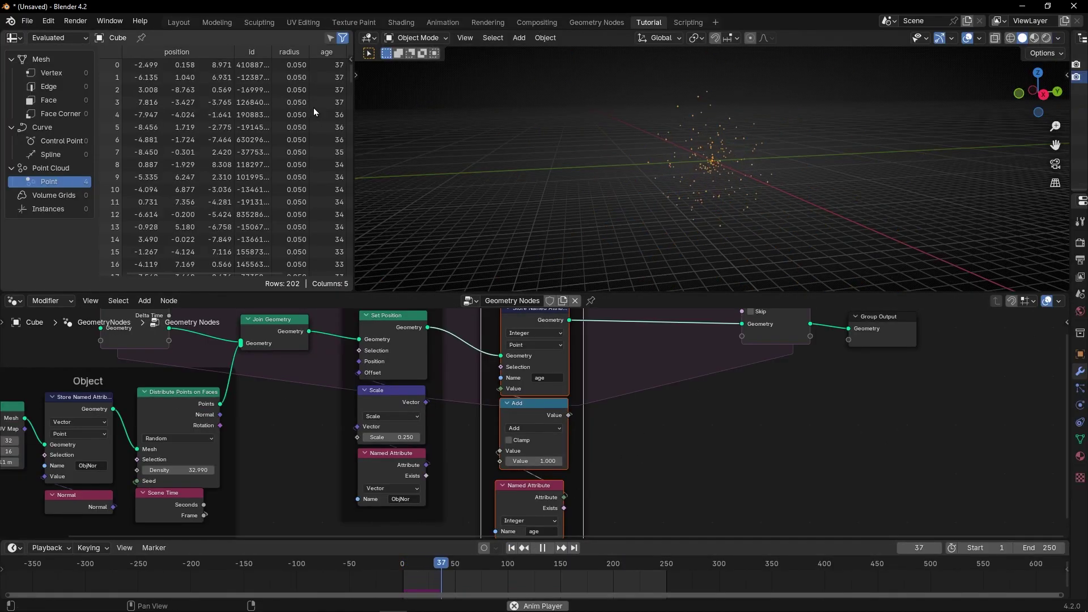
key(space)
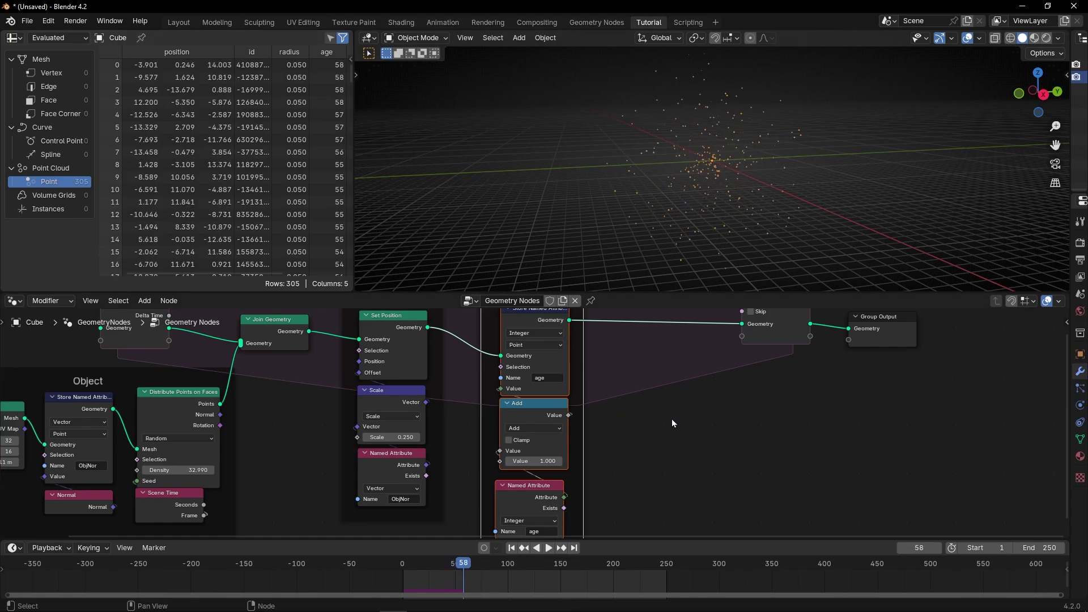
Step: Move the Simulation output and Group Output nodes farther from the Age frame to make room
key(ctrl+space)
ctrl+scroll(721, 354, right, 5)
drag(563, 139, 815, 351)
key(g)
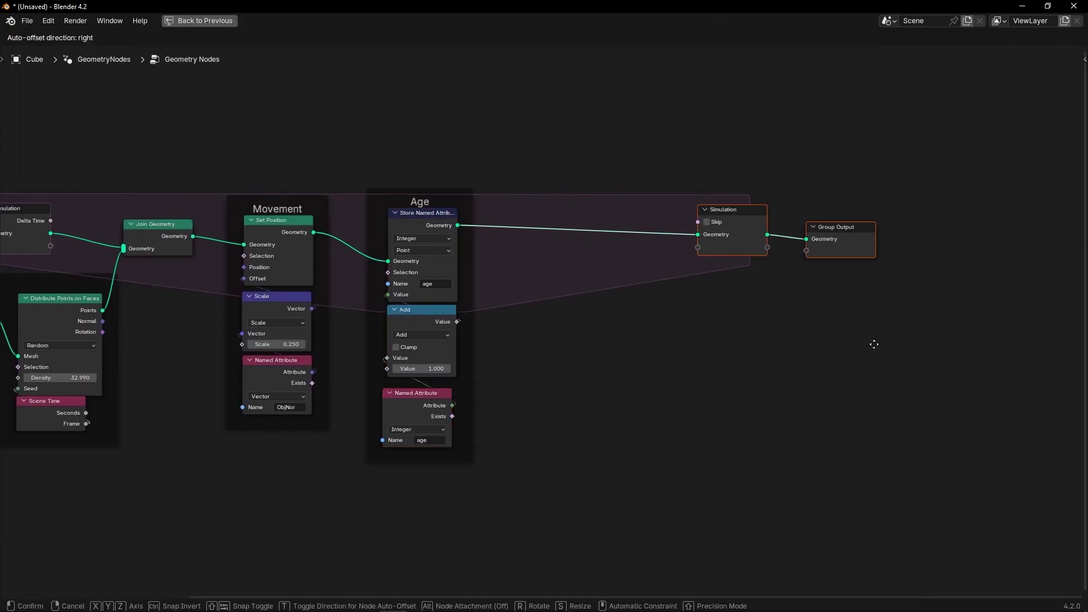
click(931, 339)
Step: Insert a Delete Geometry node on the link between the Store Named Attribute and Simulation output nodes
scroll(621, 272, up, 2)
key(shift+a)
text(de)
key(Return)
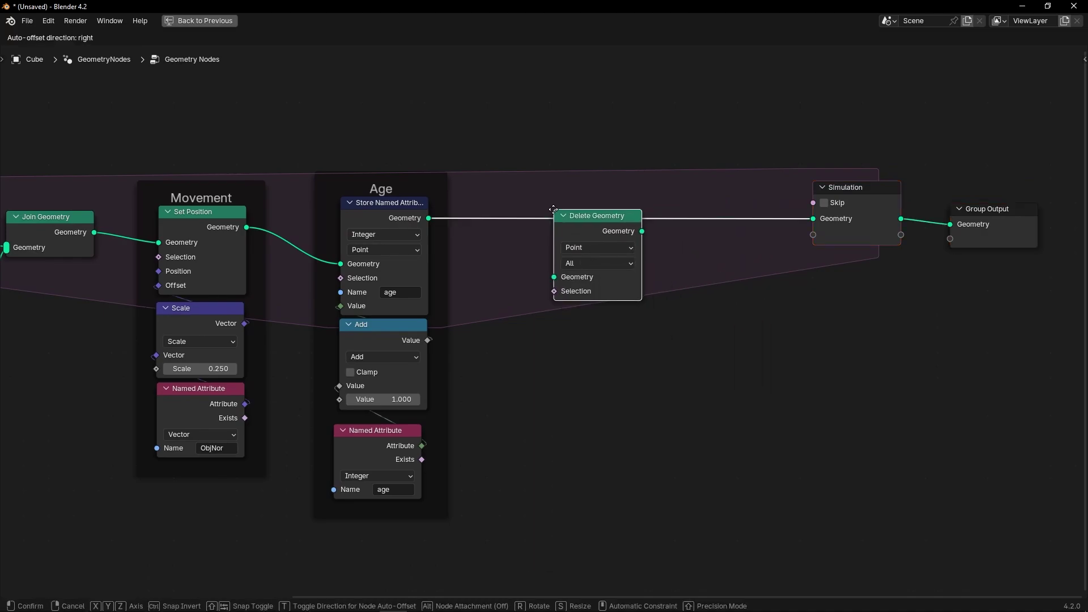
click(576, 225)
Step: Add a Greater Than compare node connected to Delete Geometry's Selection and place it below that node
scroll(599, 240, up, 1)
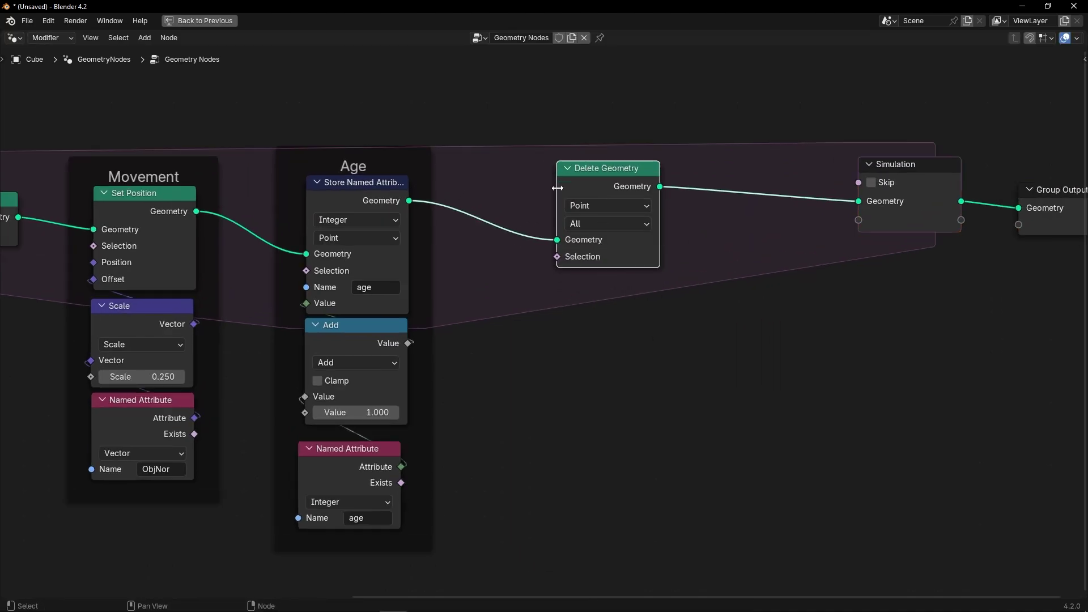
drag(558, 256, 580, 332)
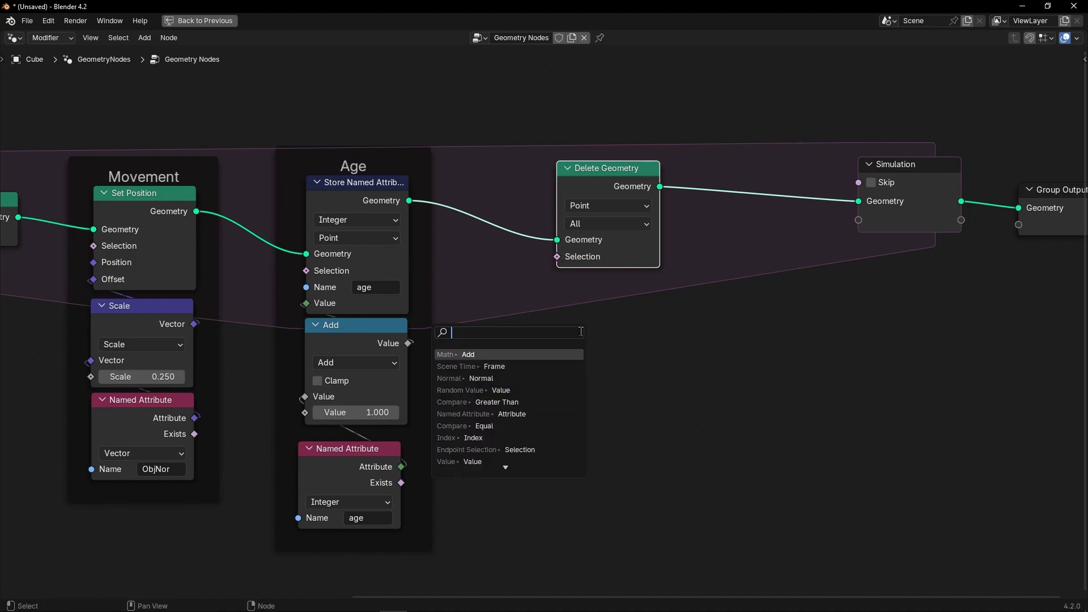
text(grea)
key(Return)
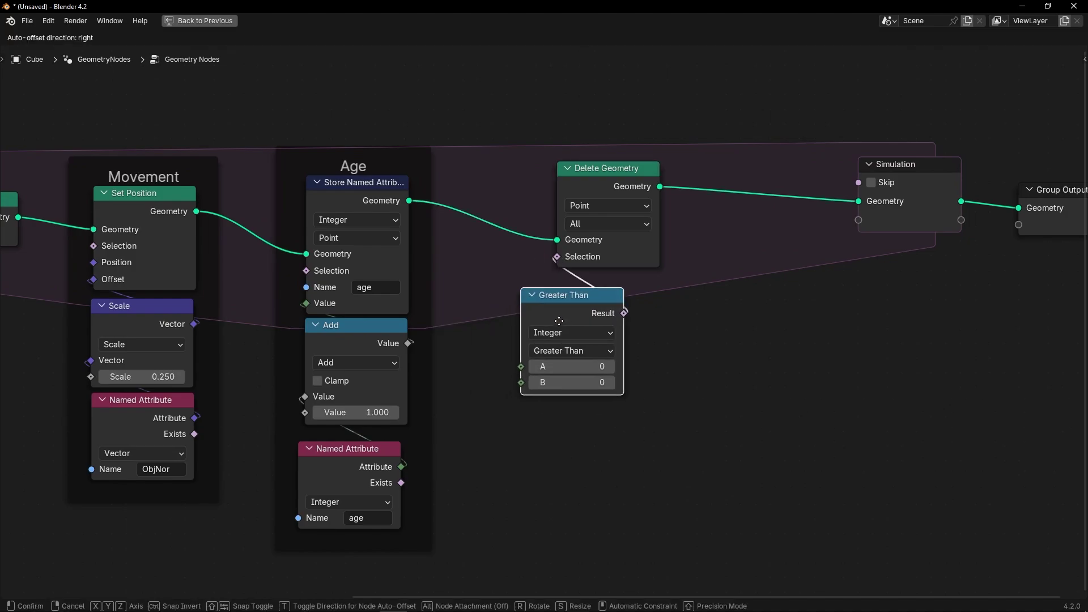
click(595, 315)
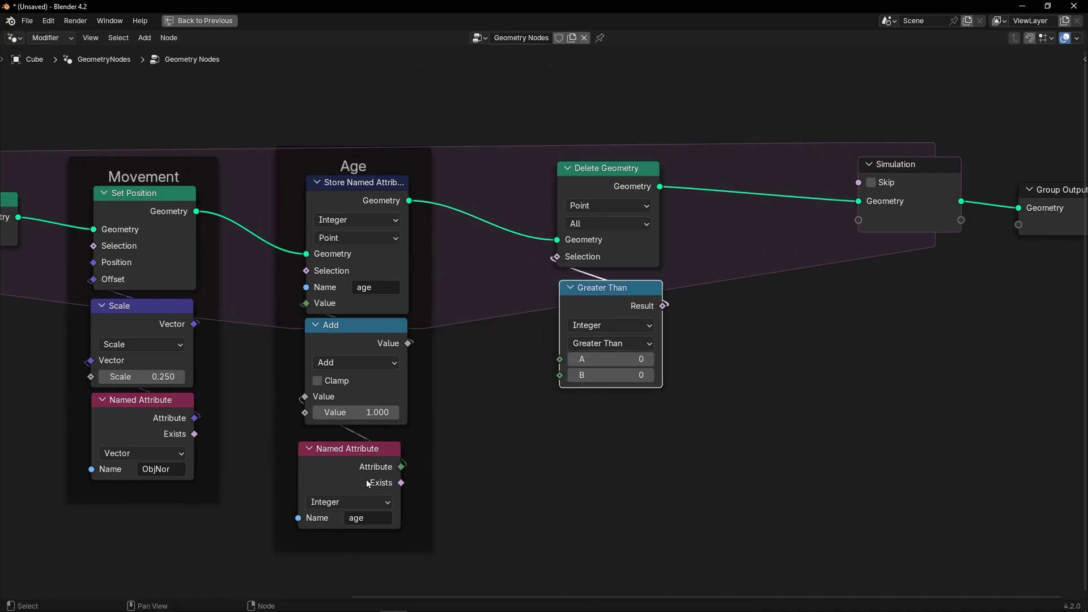
Step: Duplicate the age Named Attribute node below Greater Than and connect its Attribute output to input A
click(342, 477)
key(shift+d)
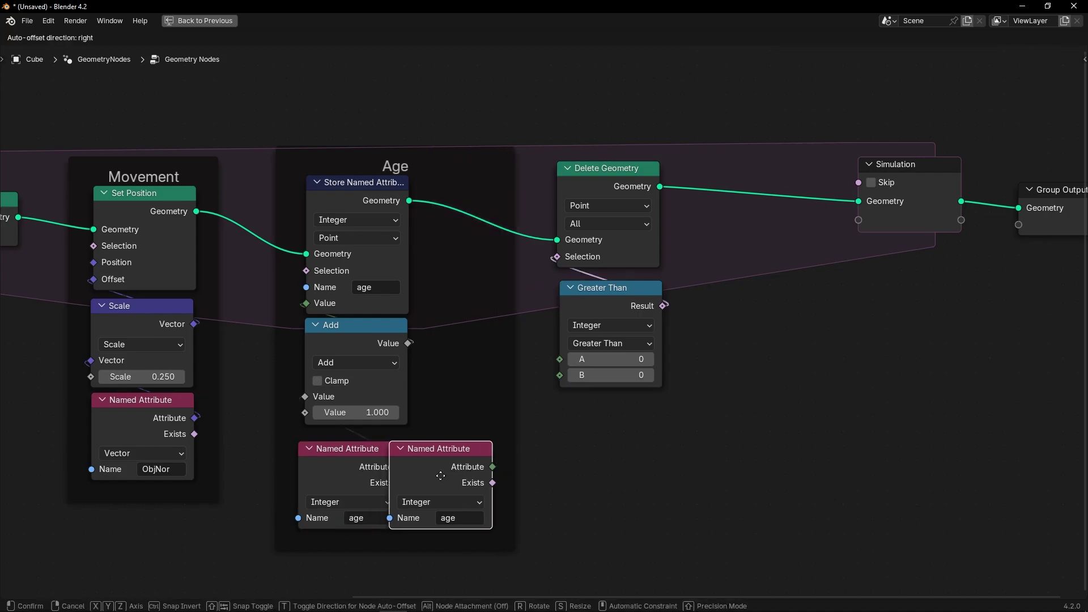
click(595, 443)
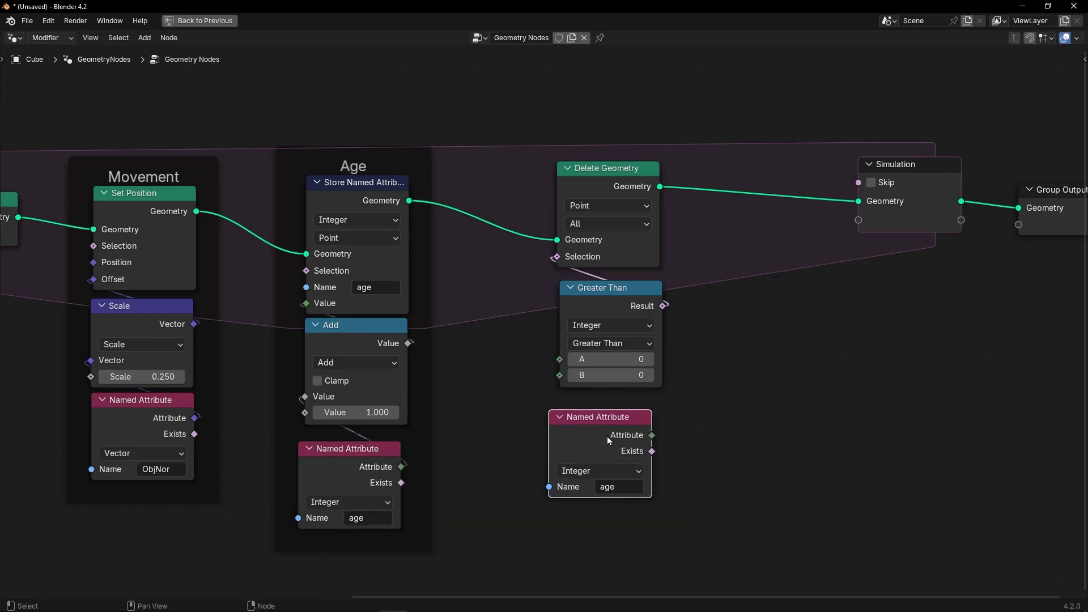
drag(651, 435, 550, 367)
drag(580, 425, 586, 425)
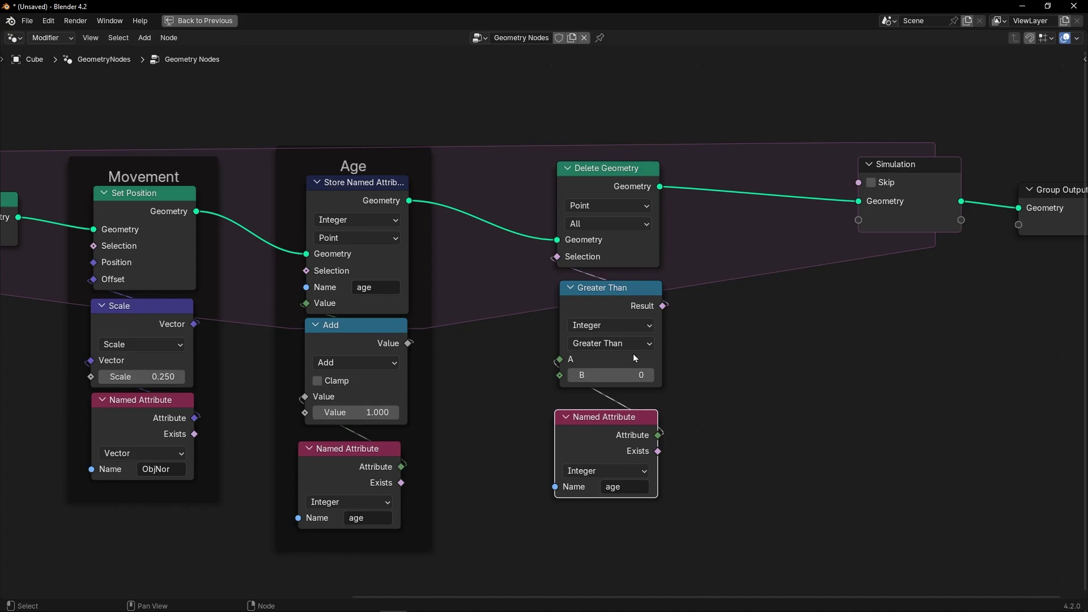
Step: Set the Greater Than node's B value to 20 while playing the simulation and check the point lifetimes
key(ctrl+space)
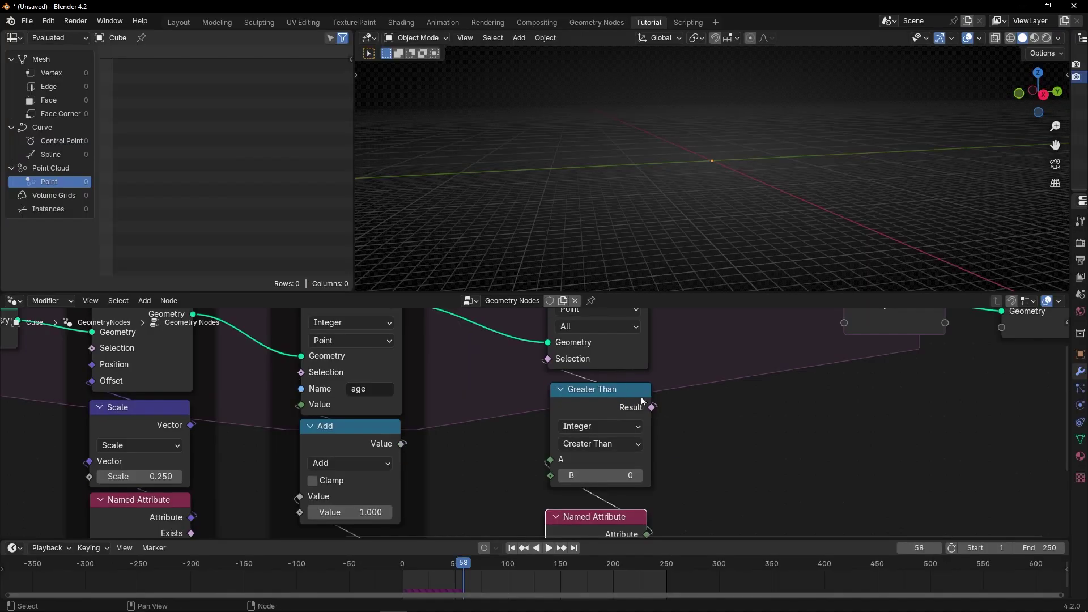
key(space)
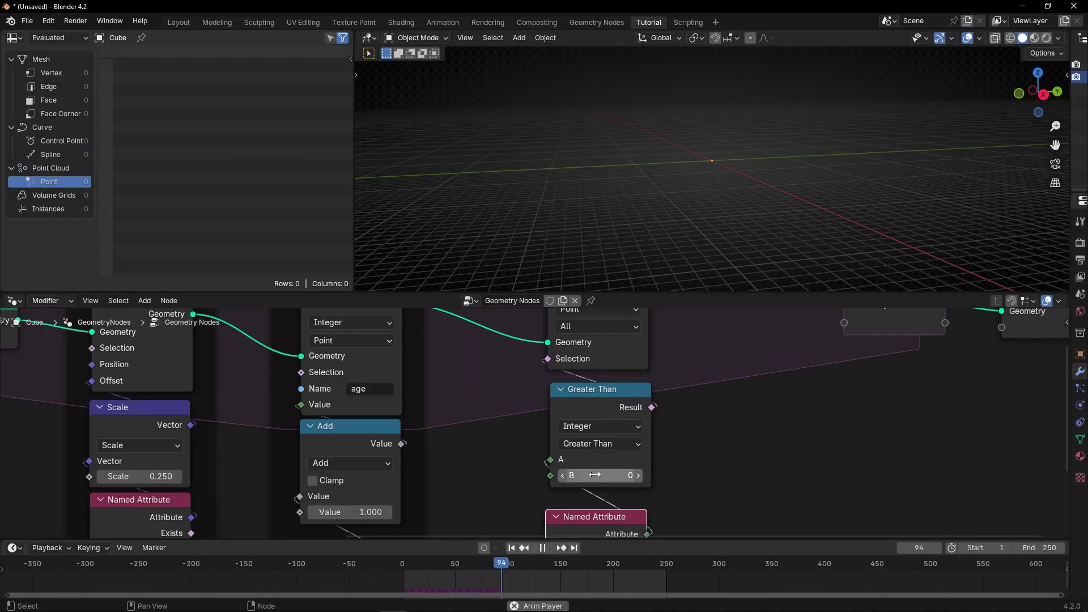
drag(595, 472, 651, 472)
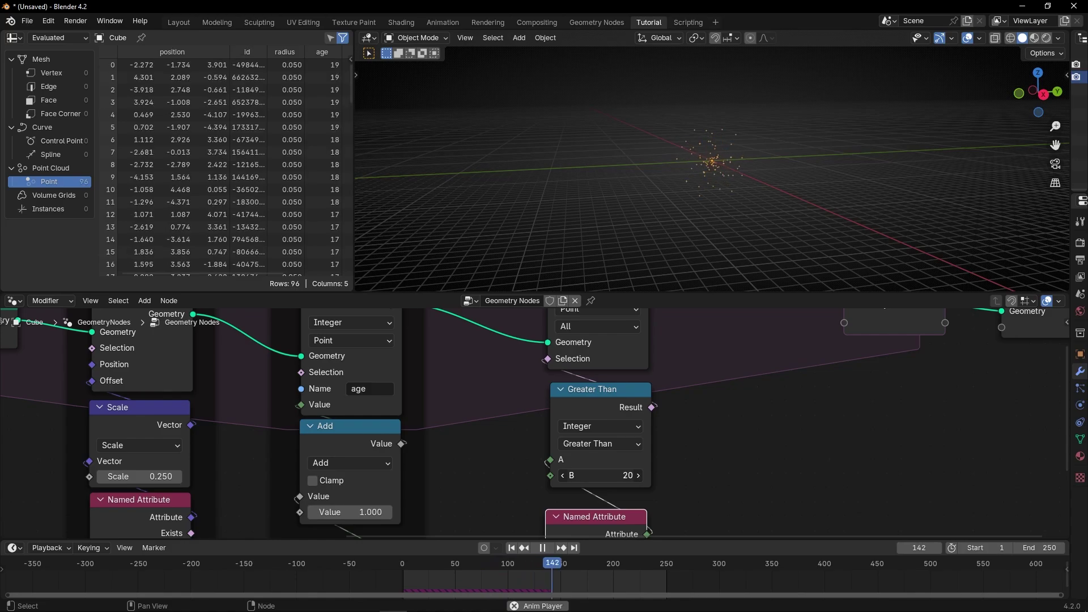
scroll(720, 159, up, 4)
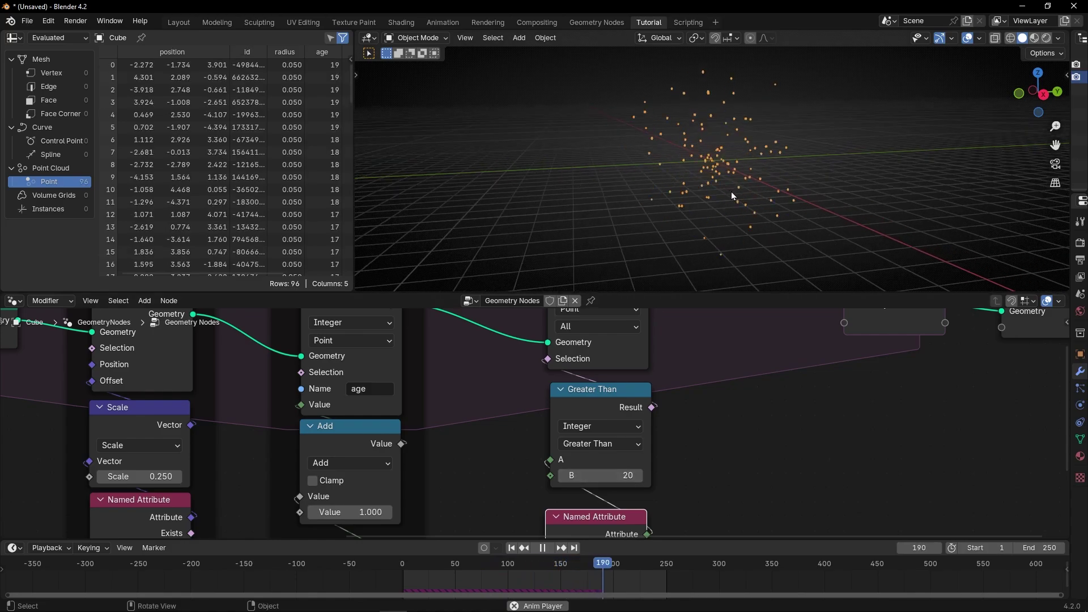
key(space)
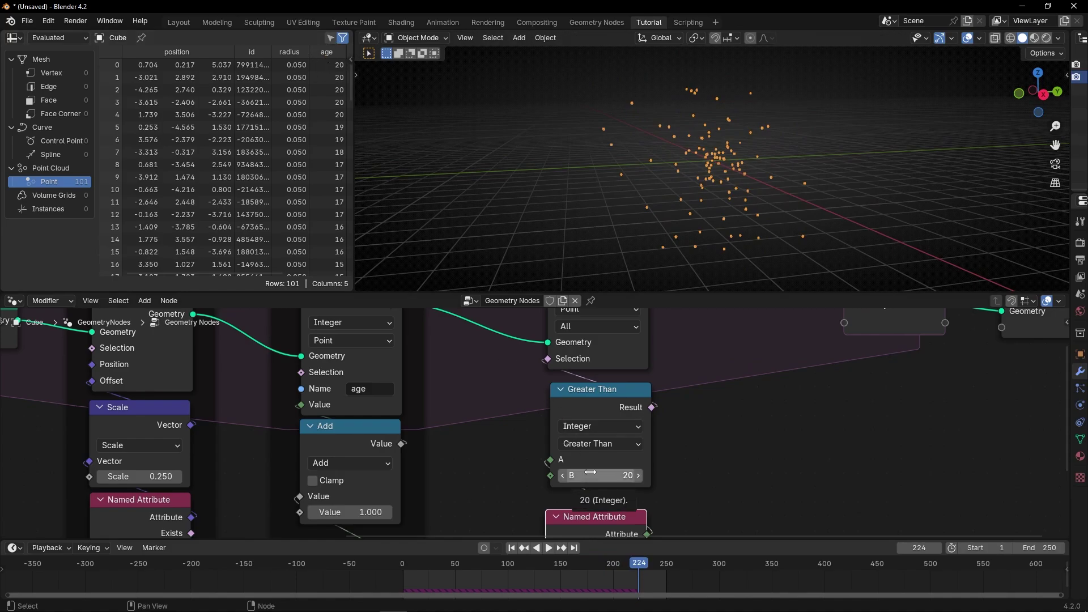
Step: Group the Delete Geometry, Greater Than and age Named Attribute nodes in a frame labelled "Set Lifetime"
key(ctrl+space)
scroll(590, 470, down, 2)
drag(515, 114, 653, 515)
key(ctrl+j)
key(F2)
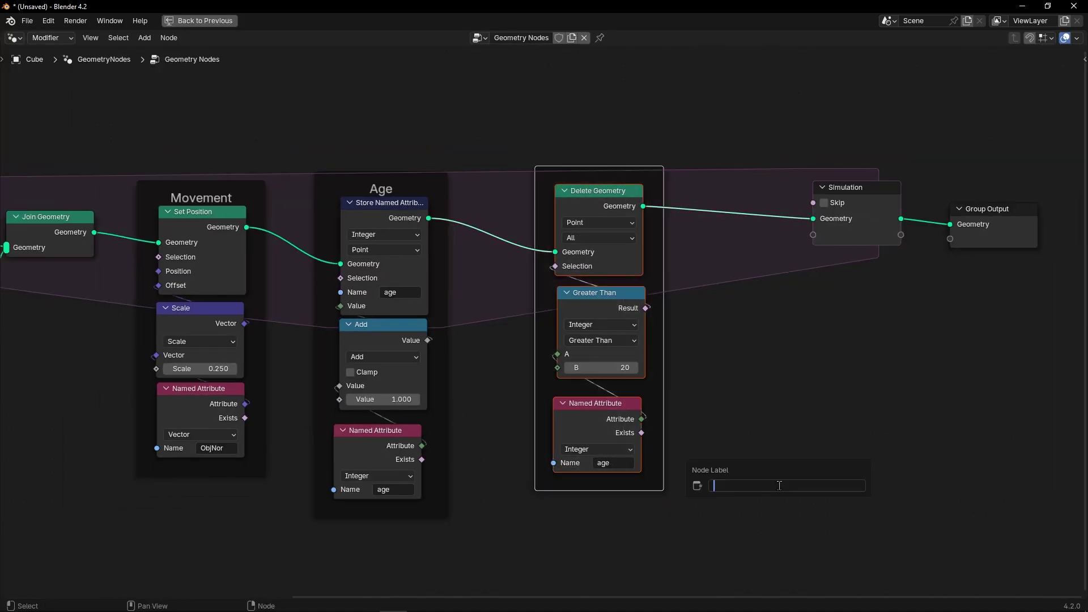
text(Set Lifetime)
key(Return)
Step: Set the Greater Than node's B value to 50 and watch the longer-lived points during playback
key(ctrl+space)
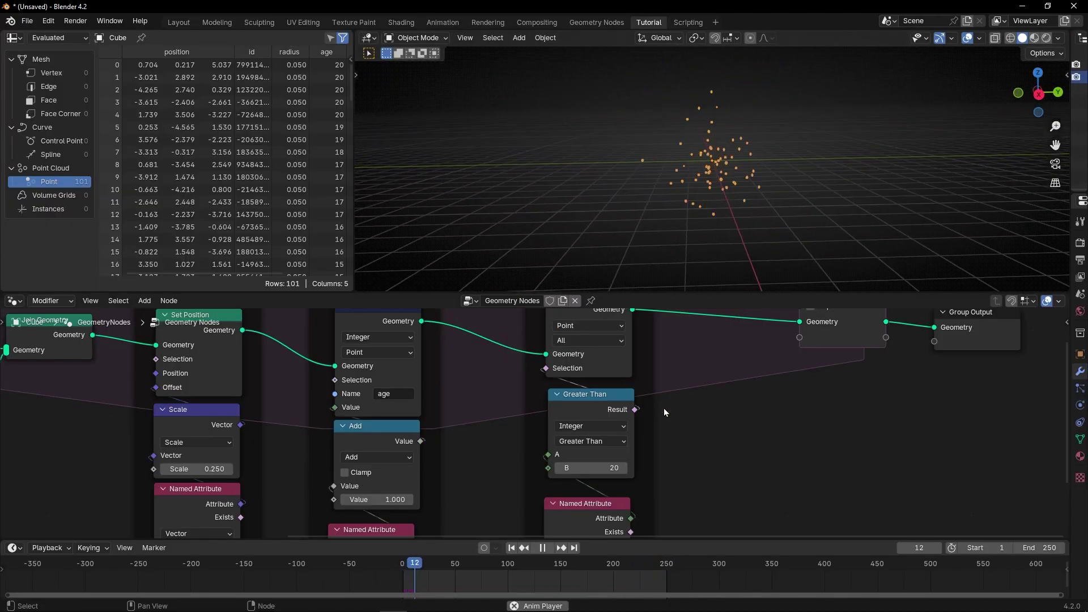
scroll(492, 500, down, 1)
scroll(492, 501, down, 1)
middle_drag(484, 500, 481, 459)
click(584, 428)
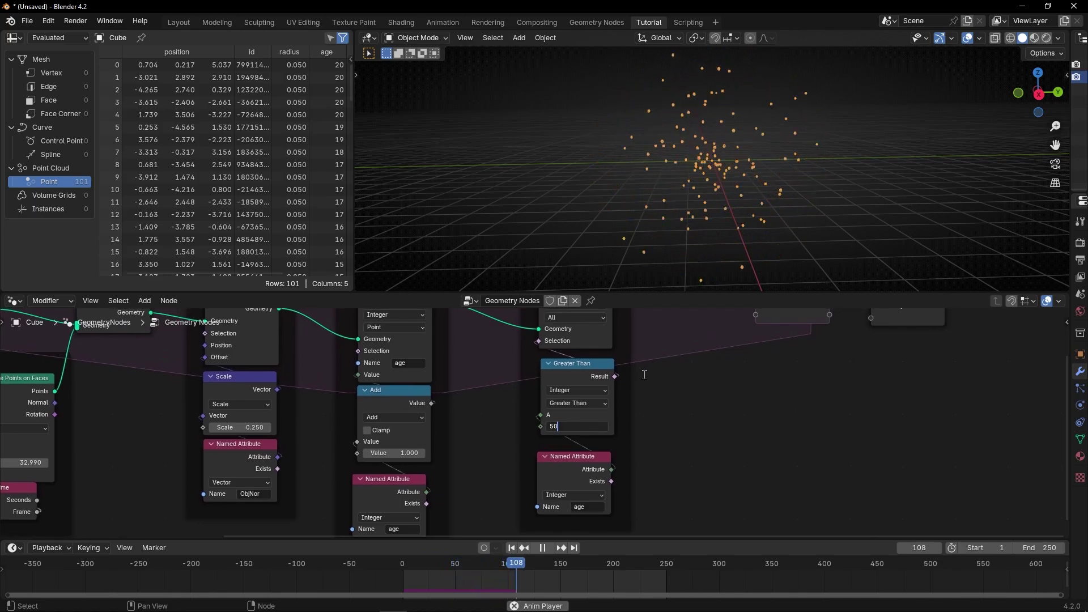
text(50)
key(Return)
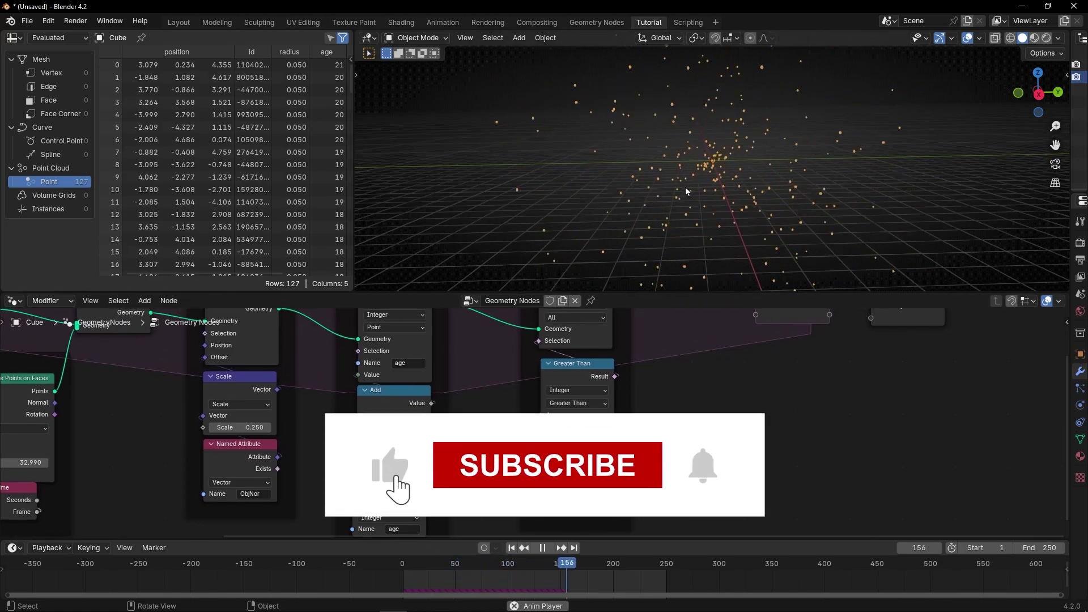
key(space)
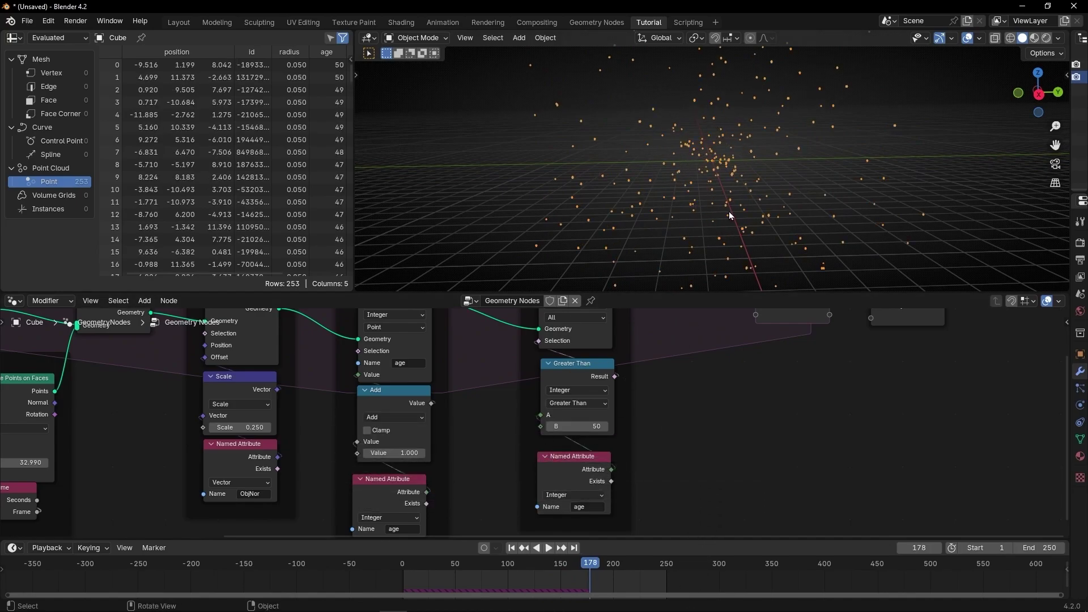
Step: Move the Simulation output closer to the Set Lifetime frame and the Group Output farther away
key(ctrl+space)
drag(619, 253, 535, 253)
drag(710, 254, 828, 252)
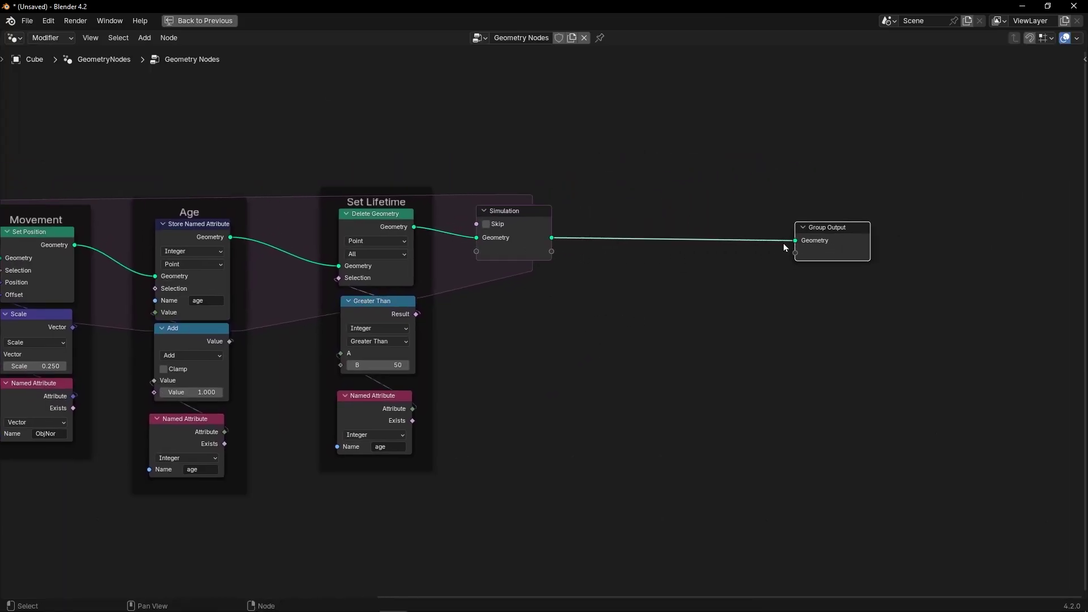
Step: Insert an Instance on Points node between the Simulation output and Group Output
key(shift+a)
text(insta)
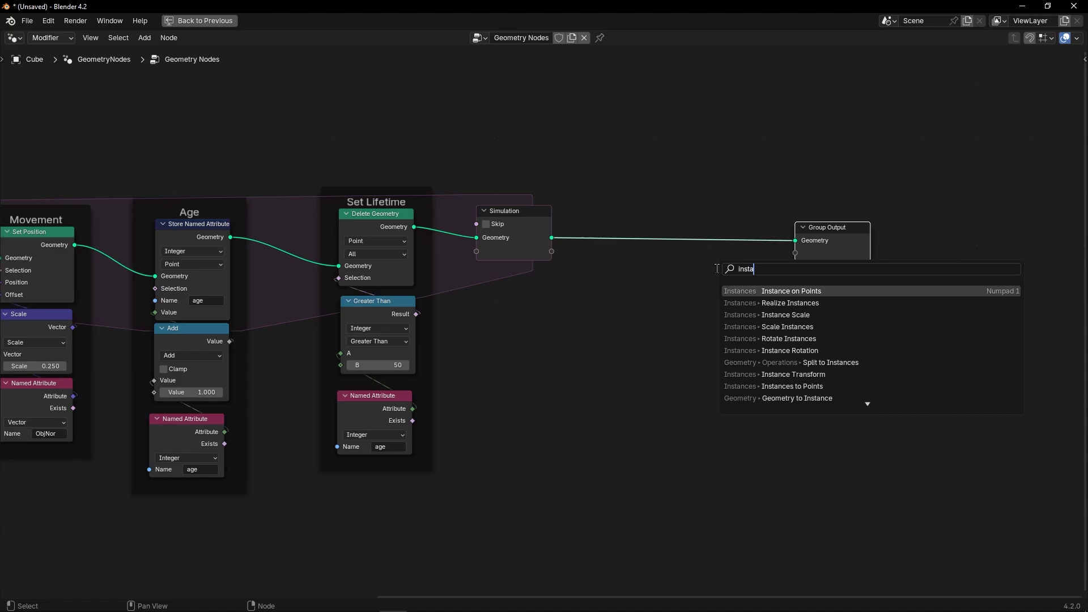
key(Return)
click(658, 218)
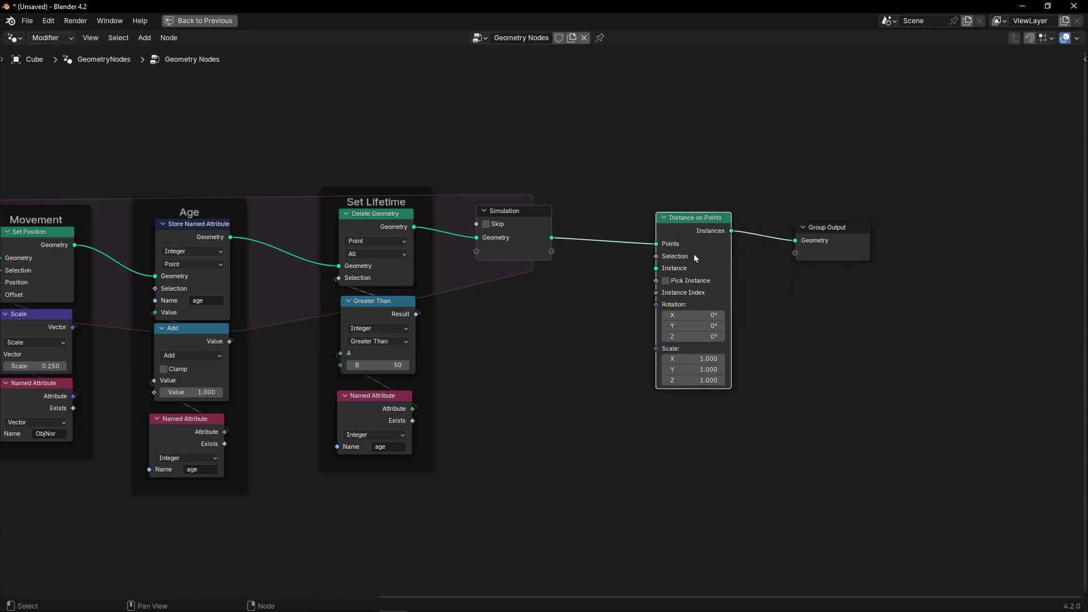
Step: Add a UV Sphere node with its Mesh output connected to the Instance input of Instance on Points
click(548, 279)
key(shift+a)
text(uv)
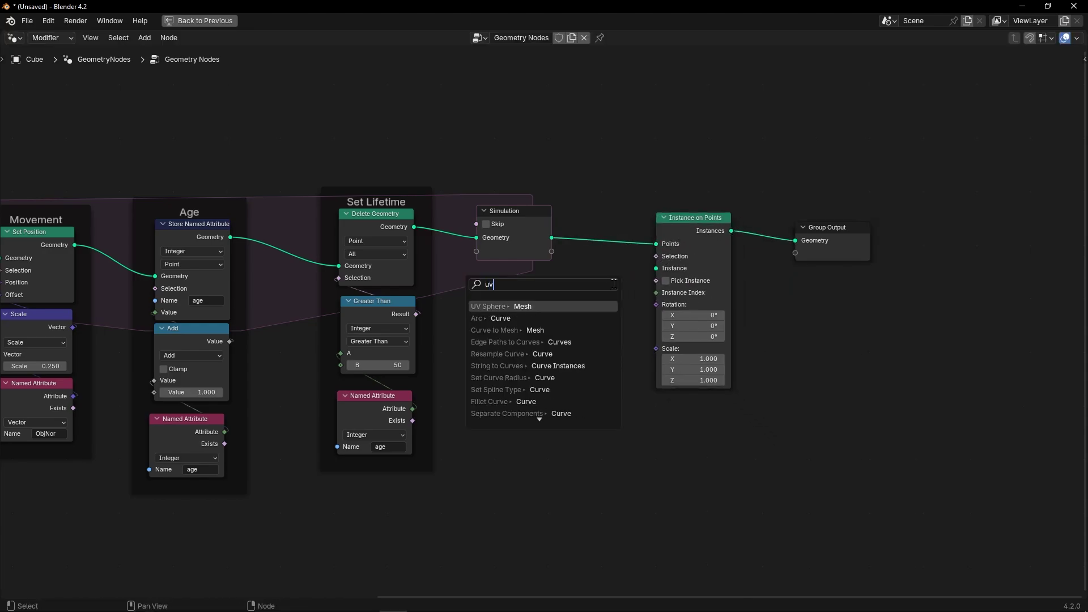
key(Return)
click(613, 284)
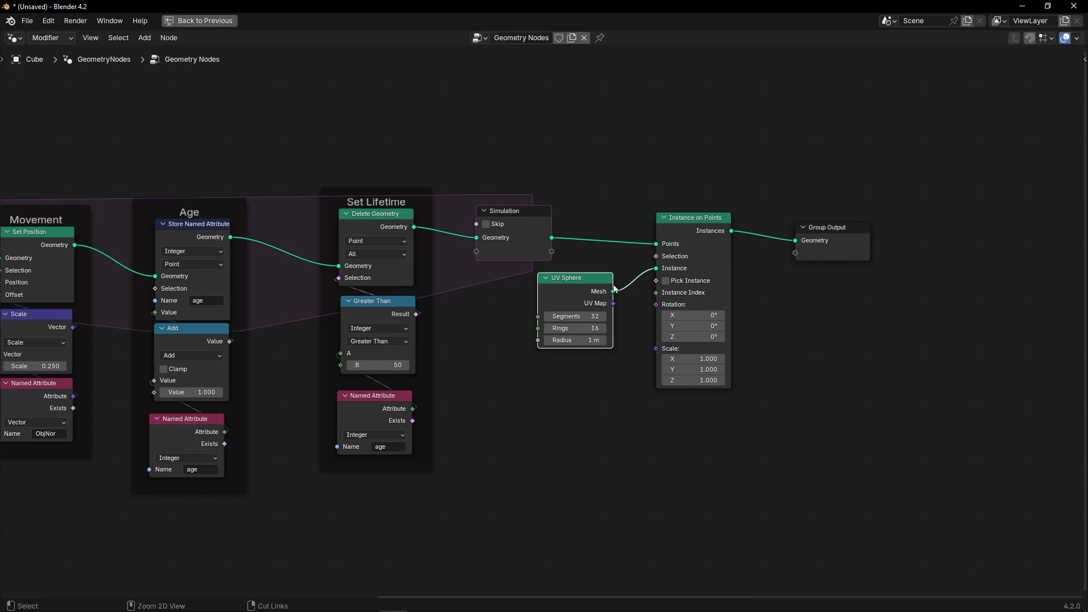
Step: Reduce the UV Sphere's radius to 0.16 m and check the instanced spheres in the viewport
key(ctrl+space)
scroll(644, 422, up, 3)
drag(605, 447, 552, 447)
key(space)
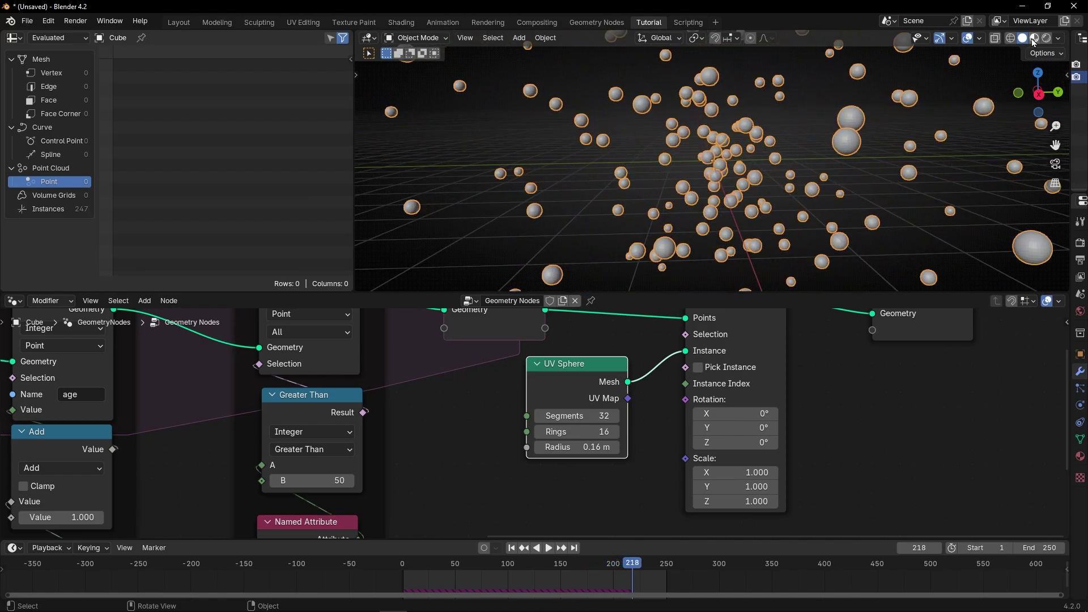
Step: Replace the spreadsheet with a widened Shader Editor, hide its sidebar, and play the simulation
click(15, 38)
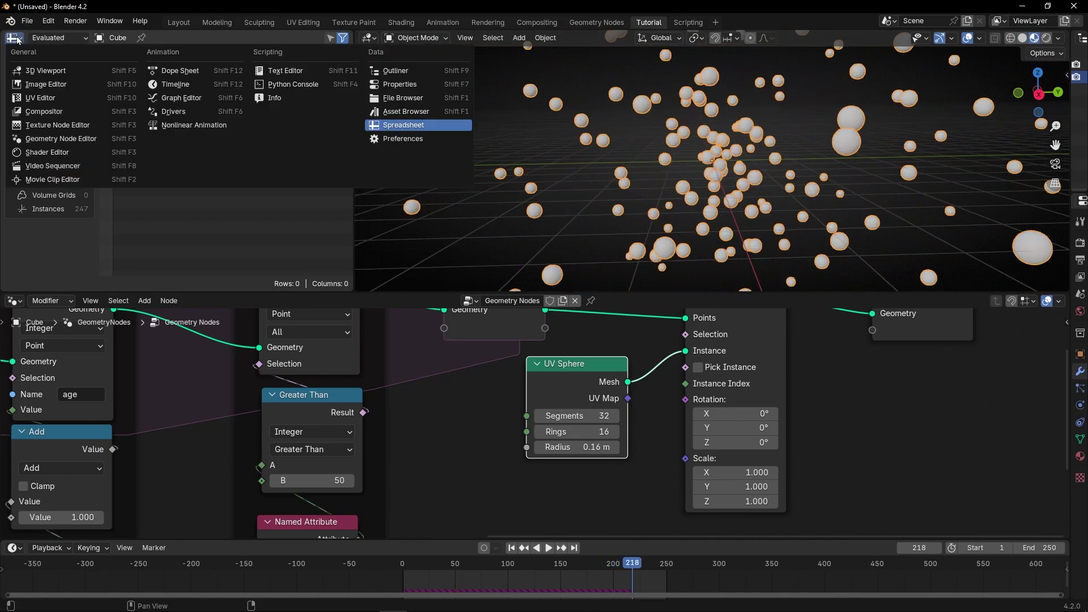
click(32, 151)
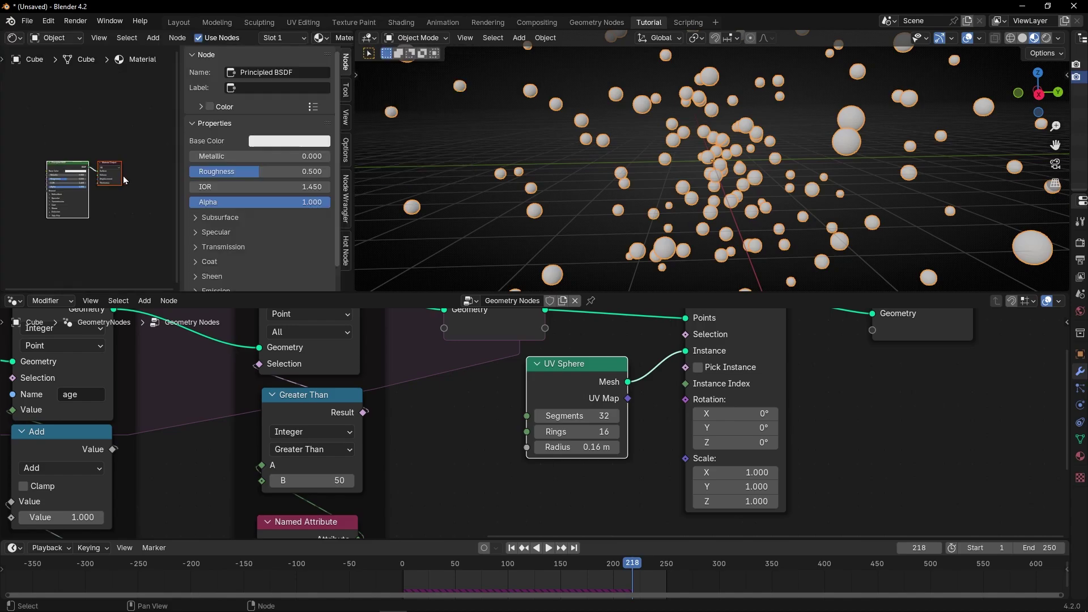
drag(353, 223, 470, 218)
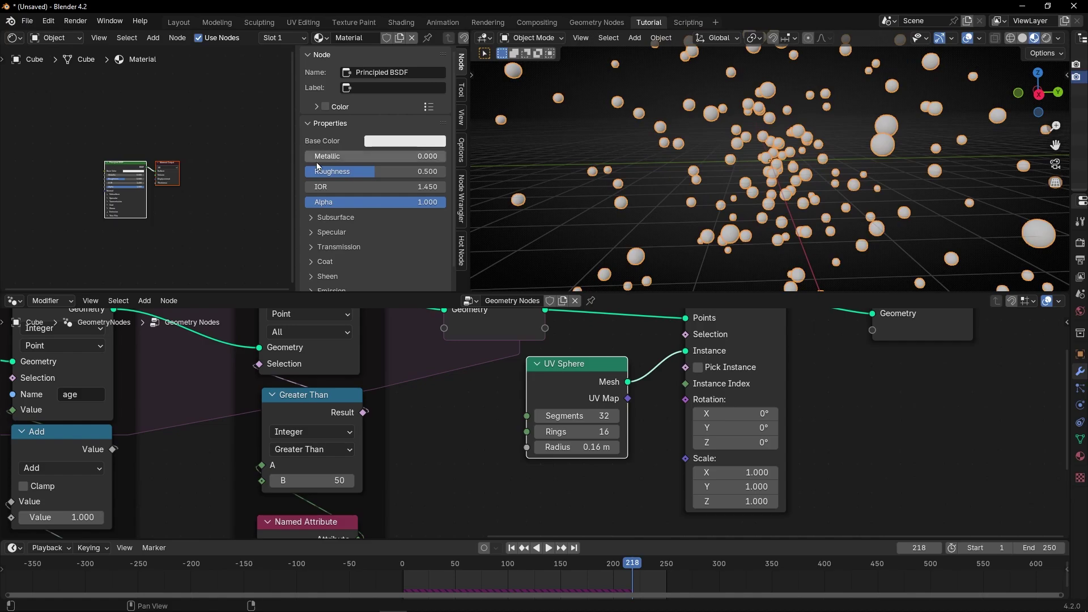
key(n)
scroll(209, 227, up, 4)
middle_drag(208, 227, 272, 195)
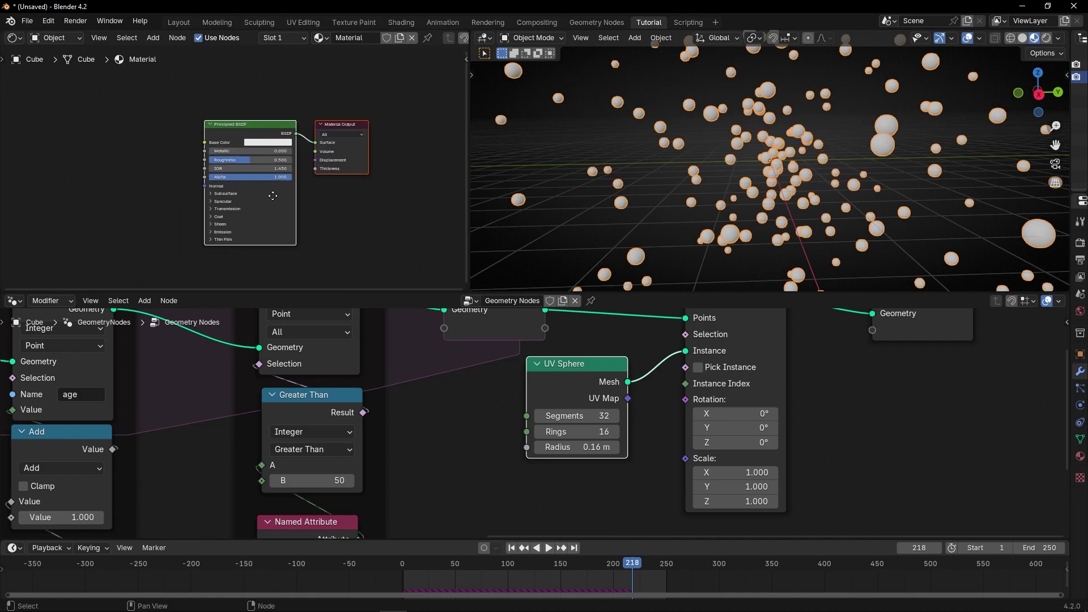
scroll(771, 192, down, 3)
key(space)
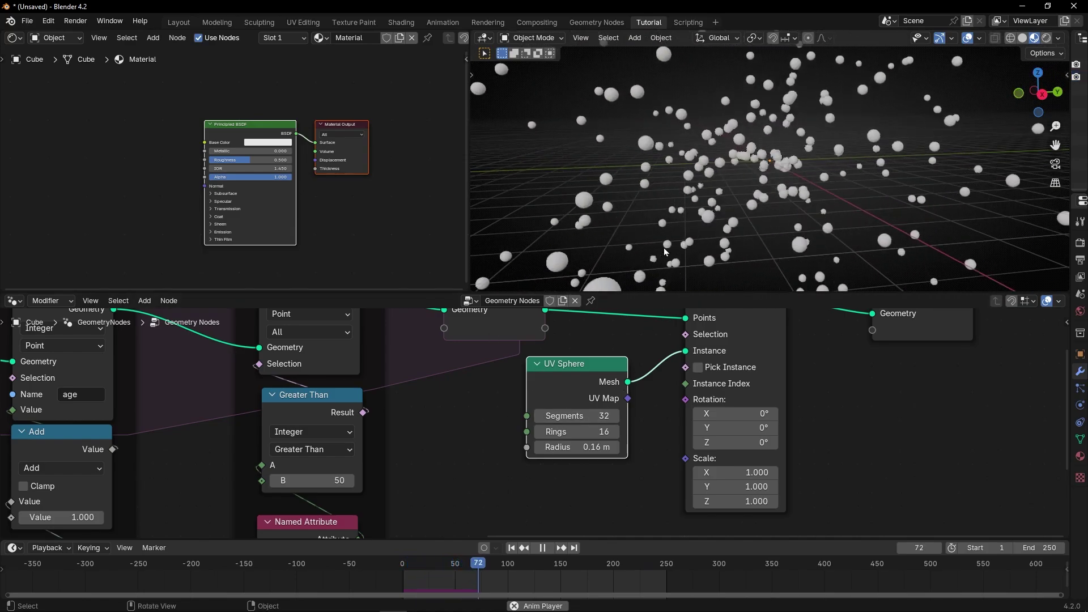
Step: Stop the playback and add an Attribute node named age beside the Principled BSDF in the material's node tree
key(space)
middle_drag(353, 505, 469, 413)
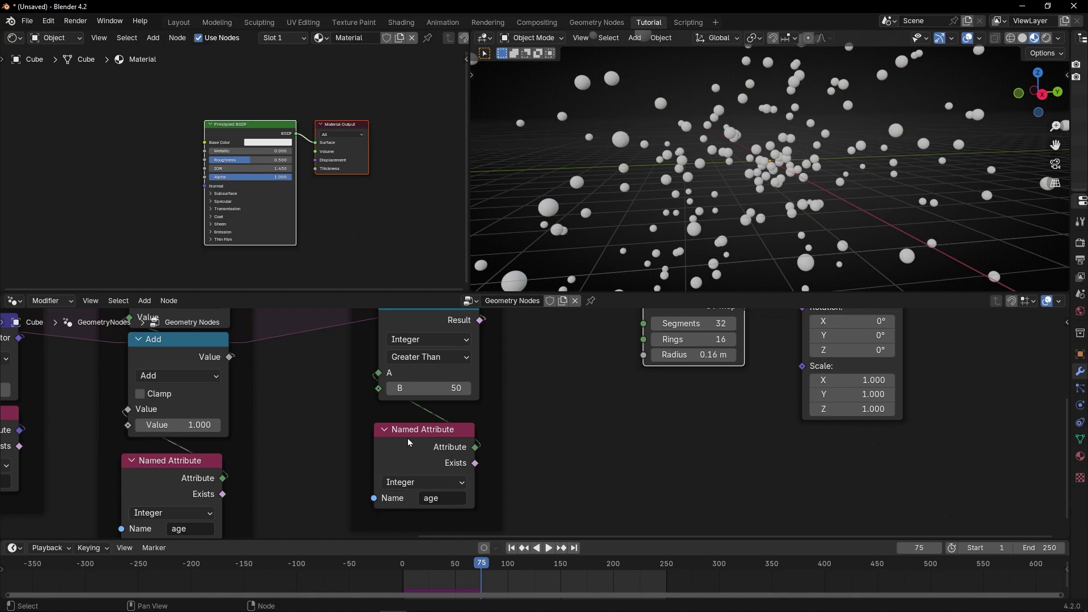
scroll(117, 205, up, 3)
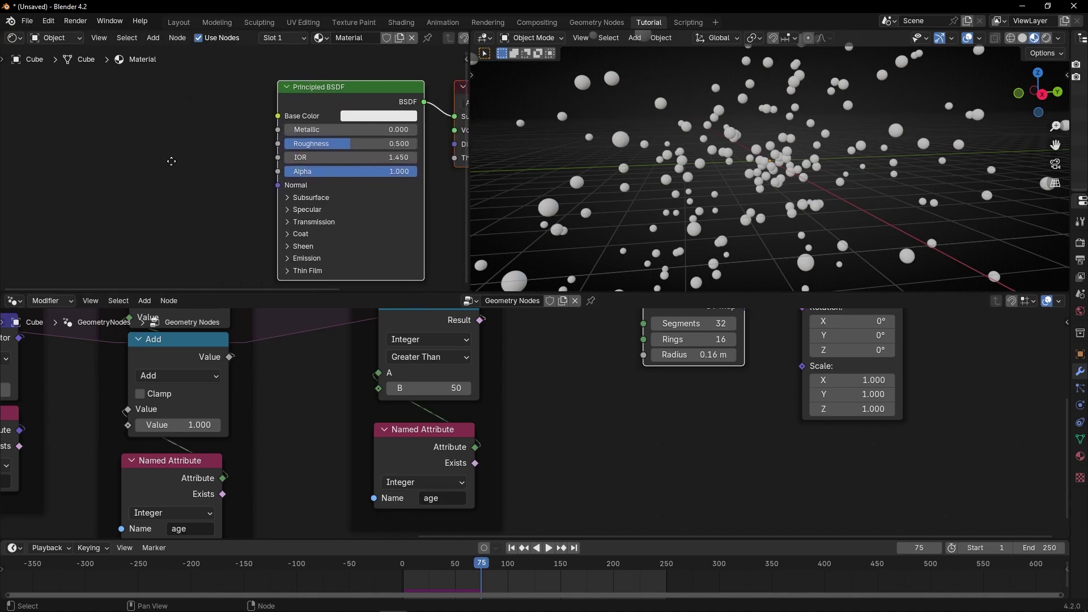
key(shift+a)
text(attr)
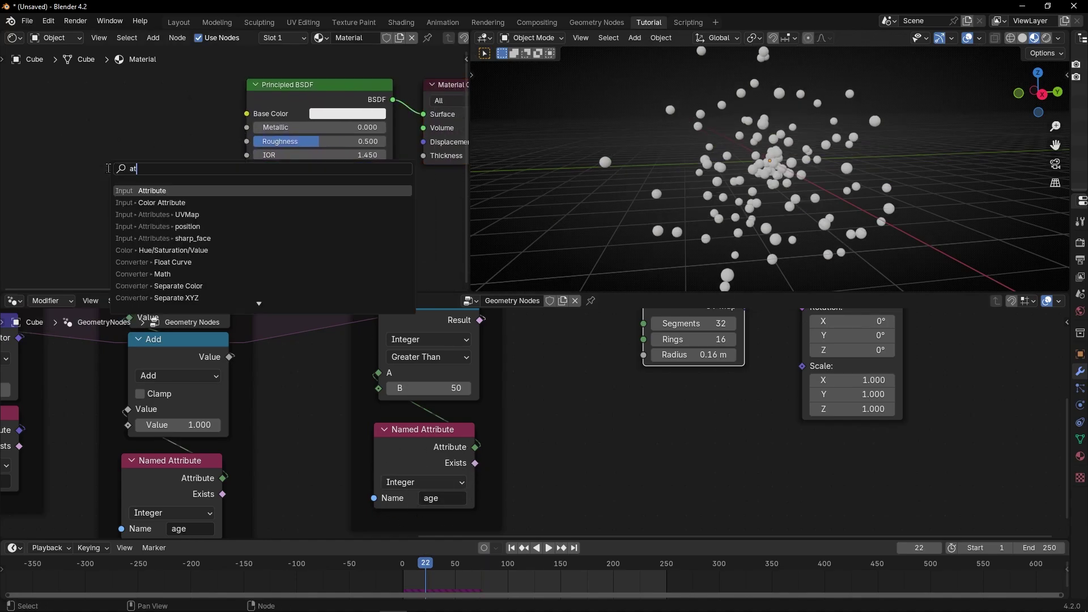
key(Return)
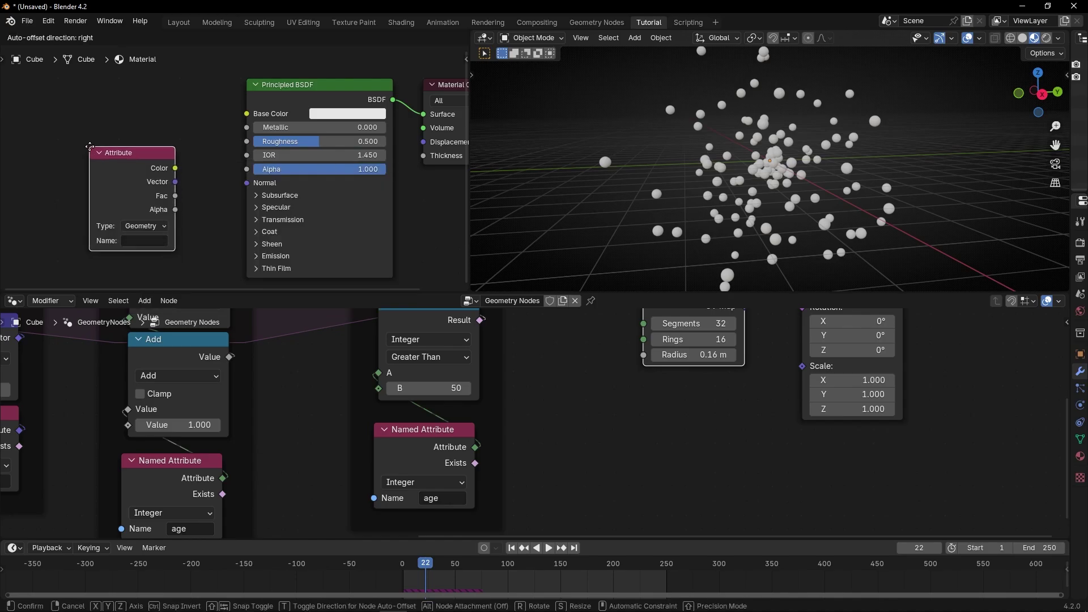
click(80, 111)
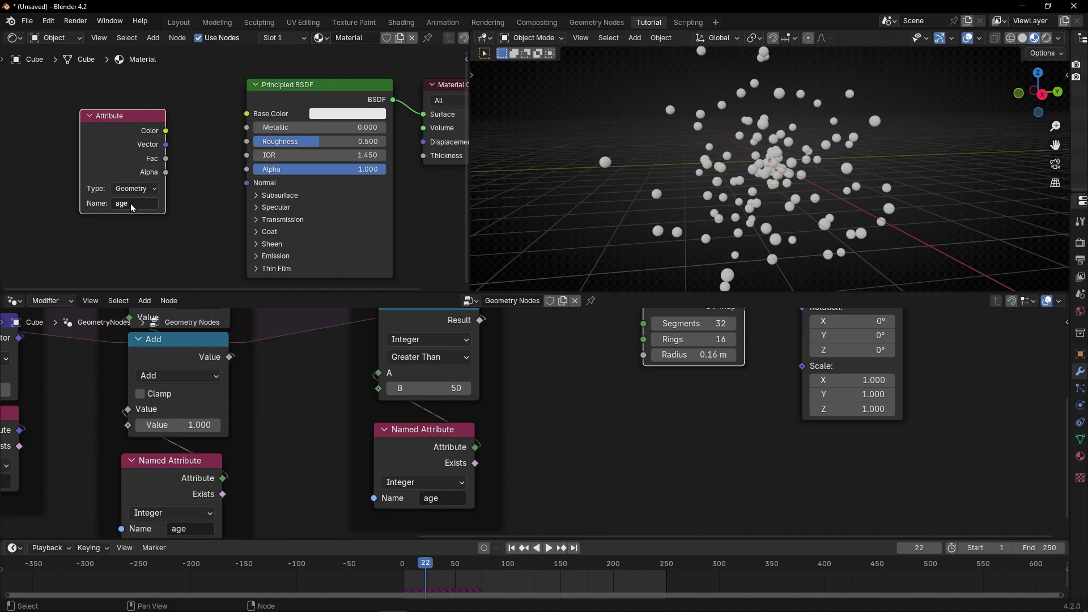
Step: Connect the Attribute node's Color output to the Base Color of the Principled BSDF
scroll(333, 336, down, 5)
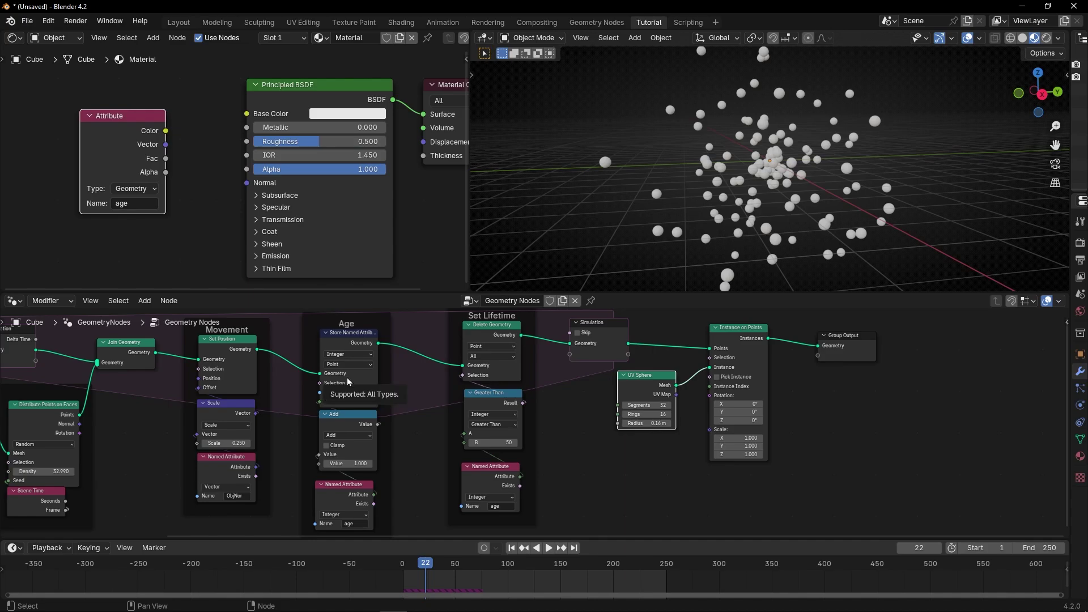
scroll(154, 167, up, 3)
middle_drag(153, 149, 270, 150)
drag(212, 132, 368, 100)
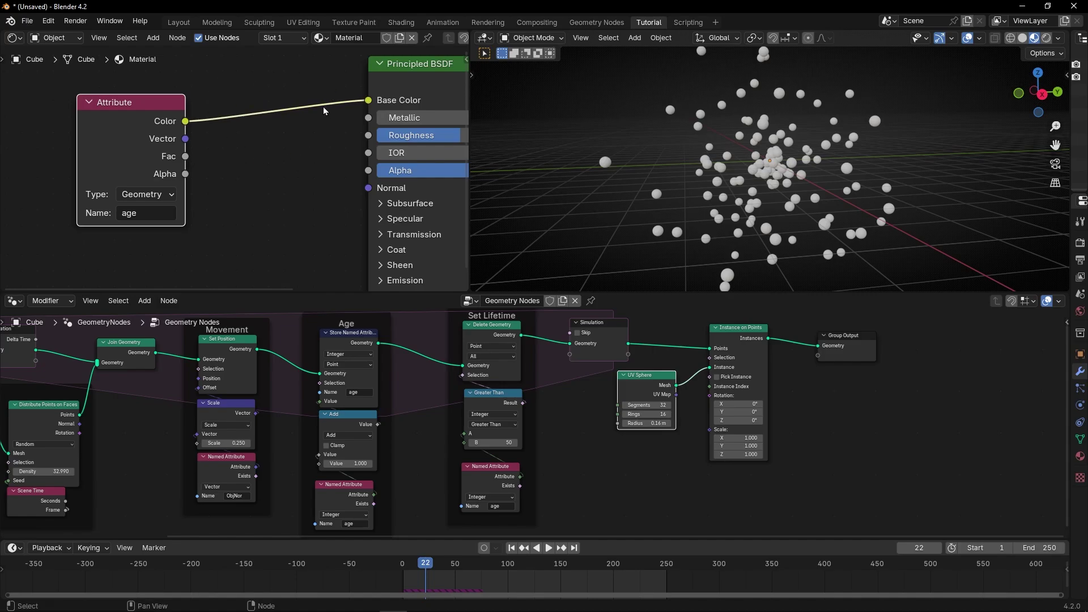
Step: Insert a Color Ramp node on the link between the Attribute node and the Principled BSDF
key(shift+a)
text(color ram)
key(Return)
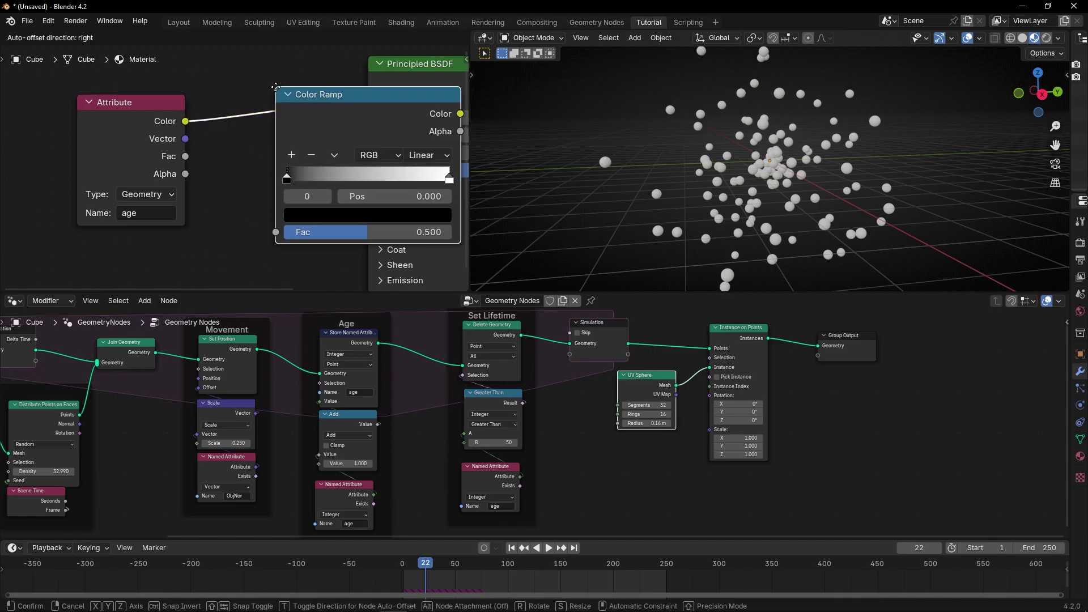
click(247, 80)
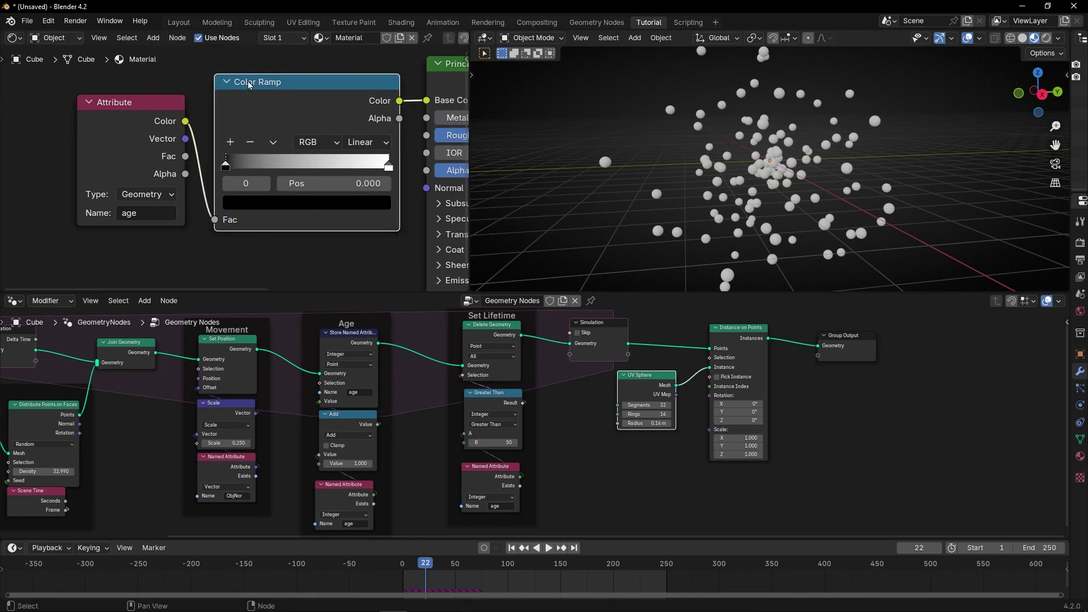
Step: Set the Color Ramp's first stop, at position 0, to a bright yellow
scroll(249, 167, up, 1)
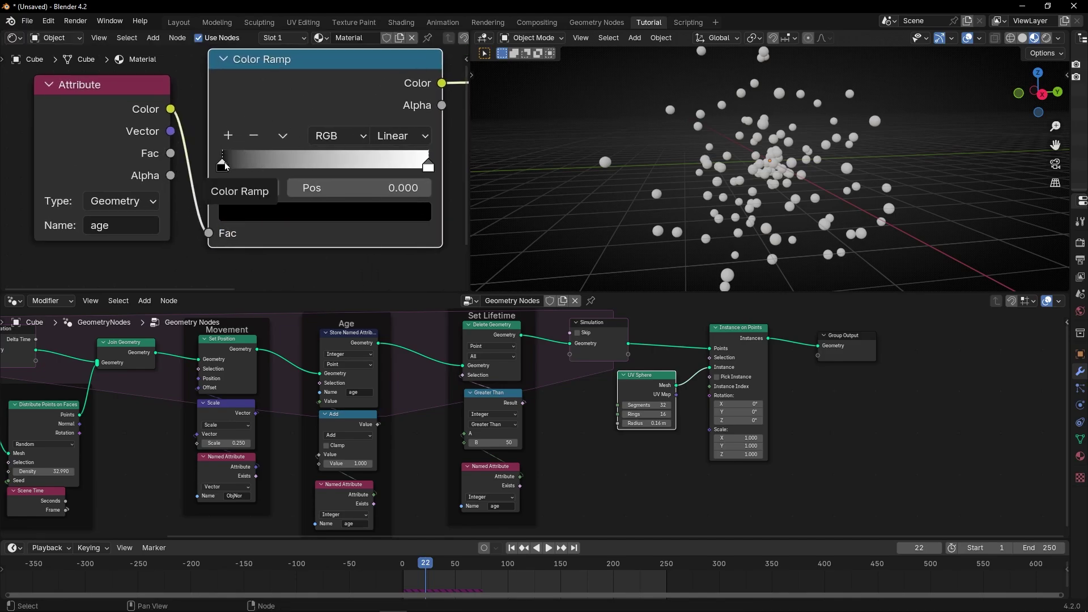
click(260, 213)
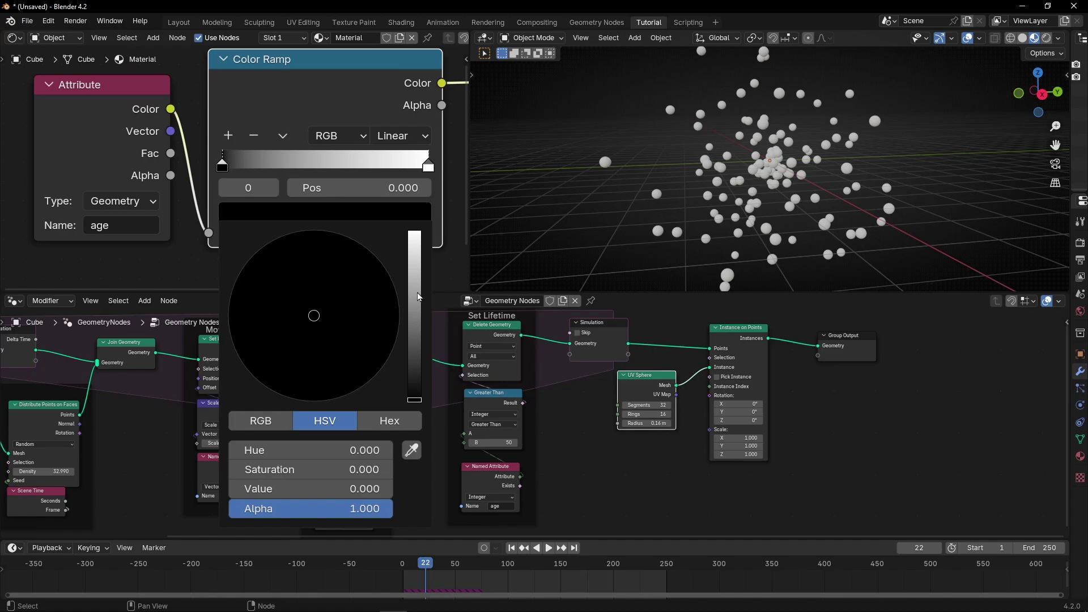
drag(418, 297, 414, 231)
click(249, 360)
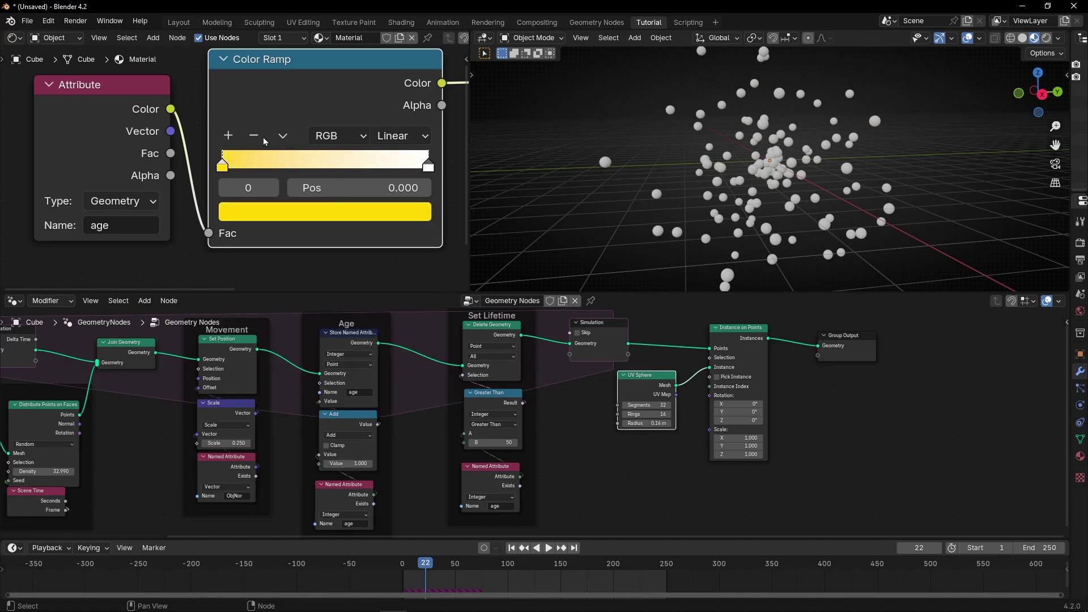
Step: Add a red middle stop at position 0.500 to the Color Ramp and set its last stop to black
click(228, 137)
click(311, 216)
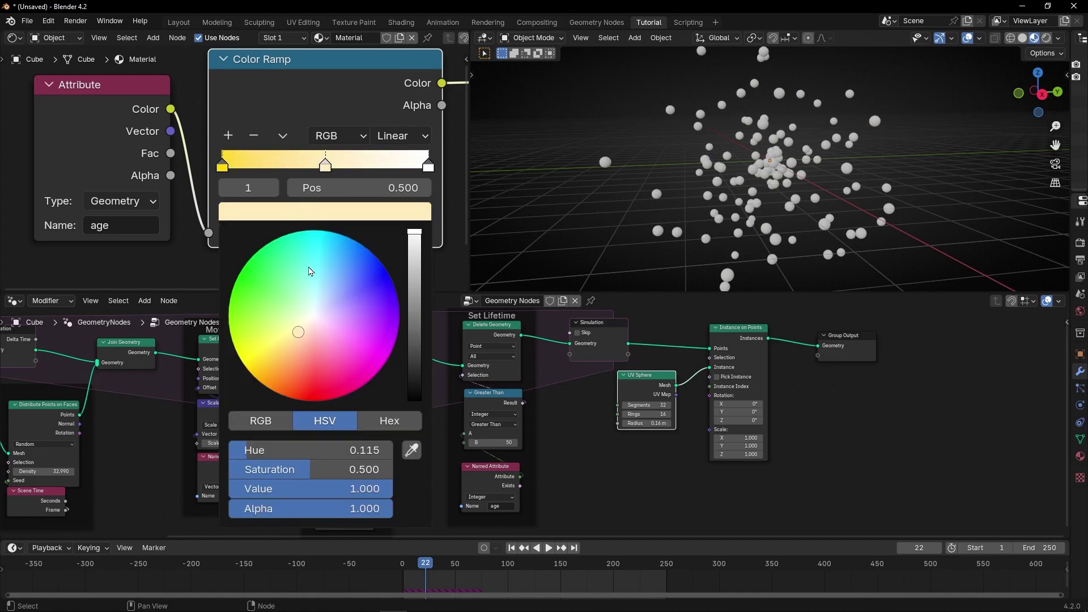
click(379, 347)
click(429, 166)
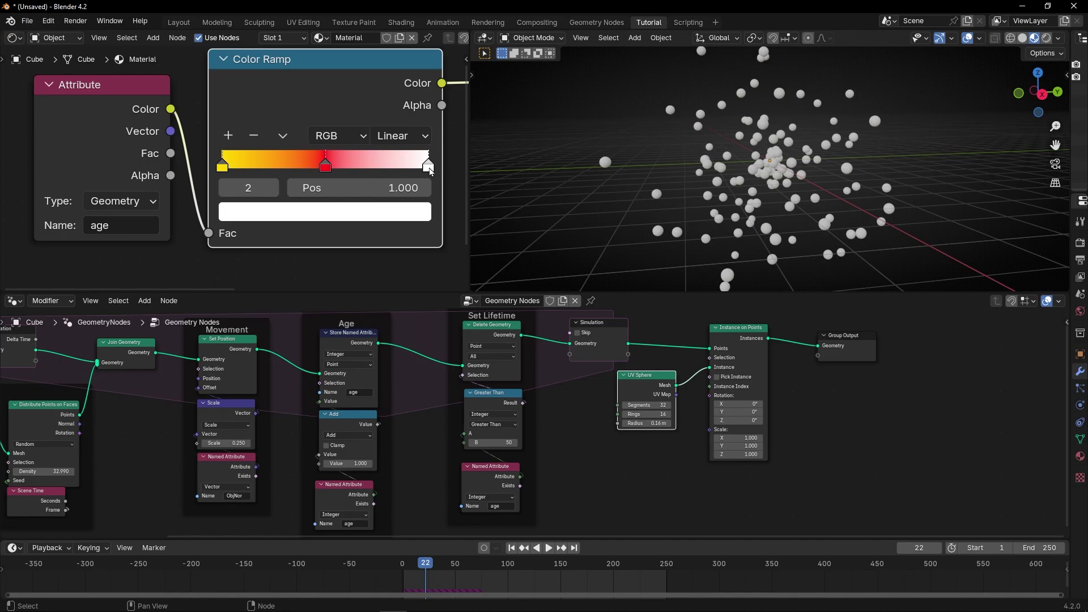
click(370, 213)
drag(414, 265, 415, 400)
Step: Play the simulation from the first frame to check the color of the instanced spheres, and stop it
scroll(409, 256, down, 4)
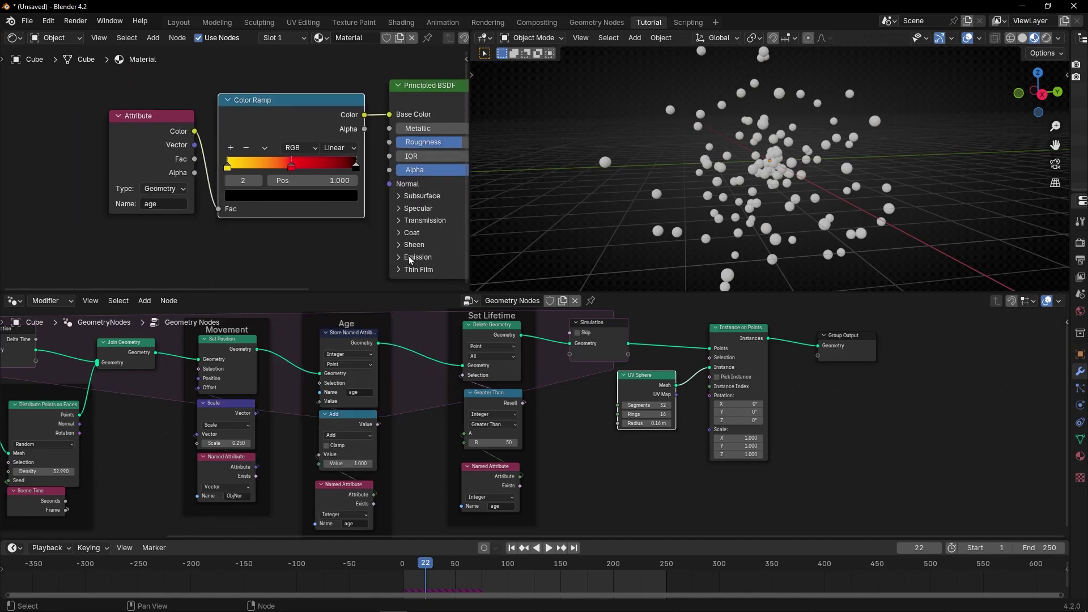
middle_drag(327, 225, 295, 225)
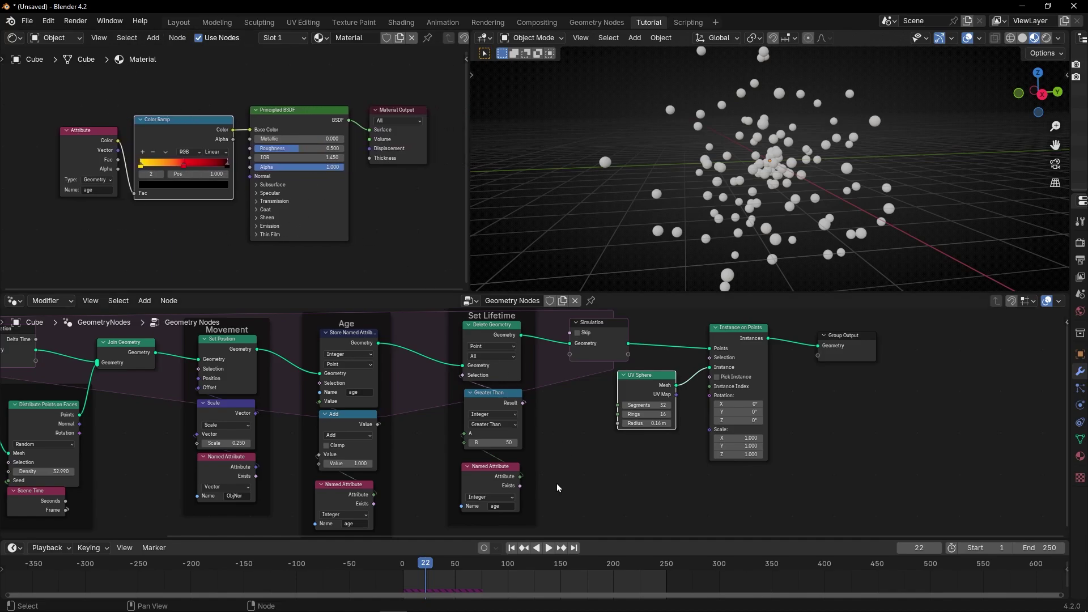
click(512, 548)
key(space)
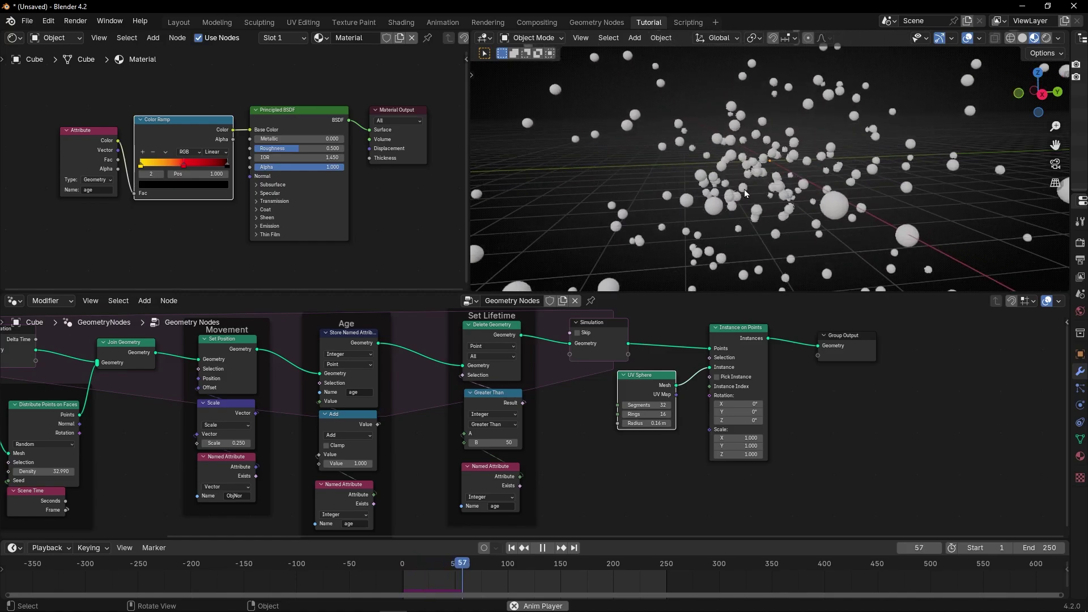
key(space)
Step: Move the Group Output node farther away and insert a Set Material node between it and Instance on Points
middle_drag(907, 404, 671, 428)
drag(618, 381, 776, 379)
scroll(613, 371, up, 5)
key(shift+a)
text(set)
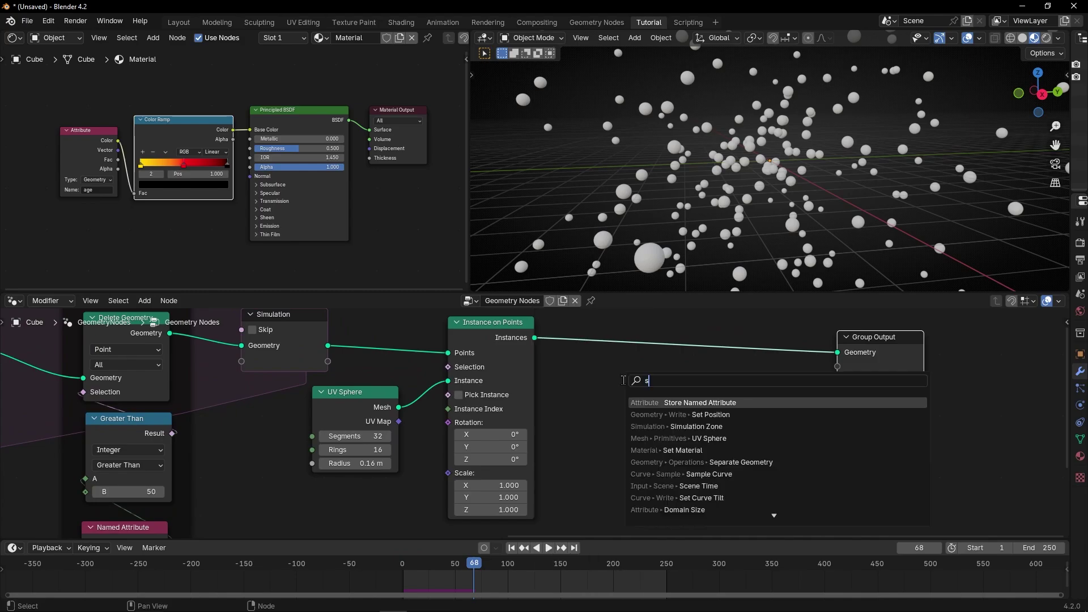
click(690, 402)
click(641, 316)
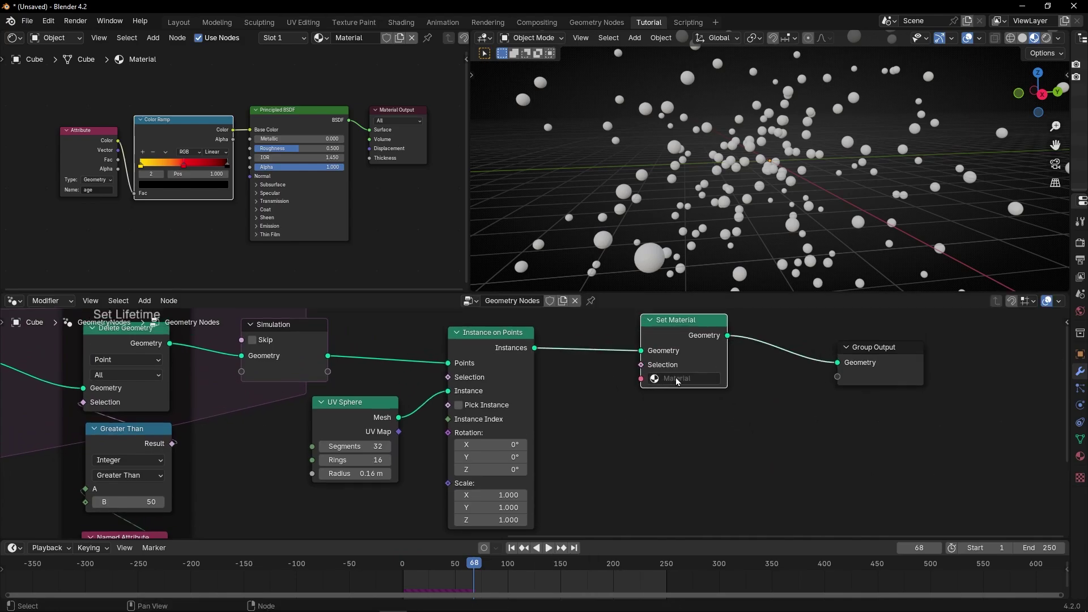
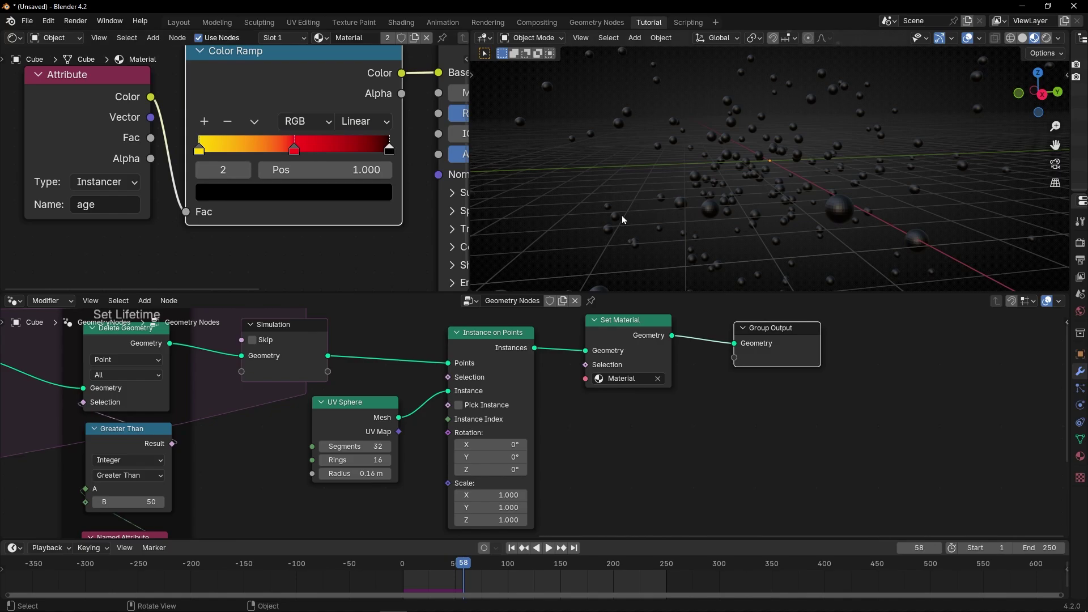
Step: Play the simulation to check the color of the spheres with the material assigned, and stop it
key(space)
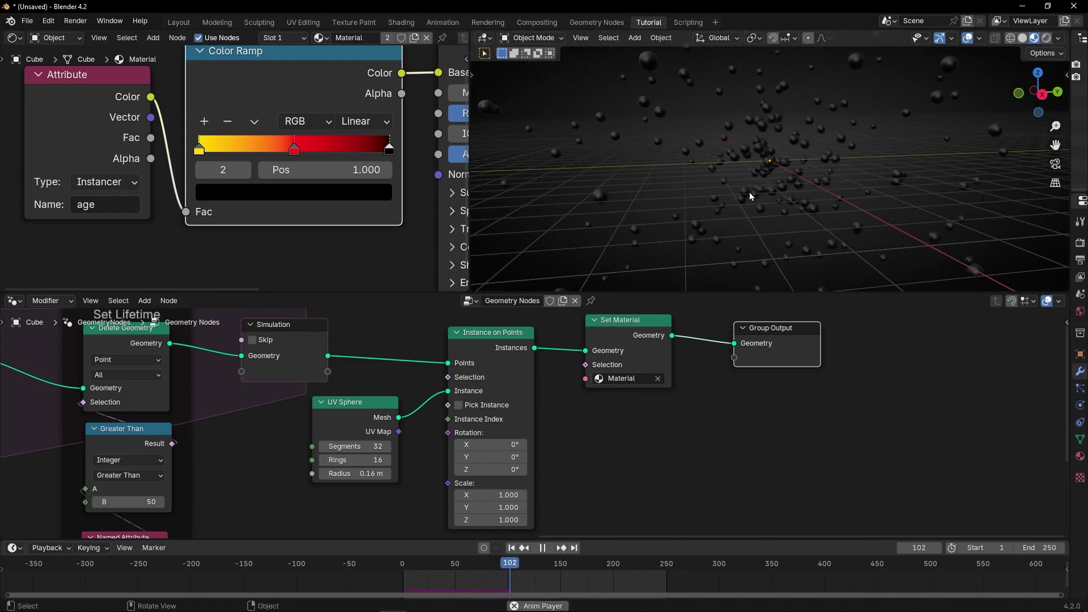
key(space)
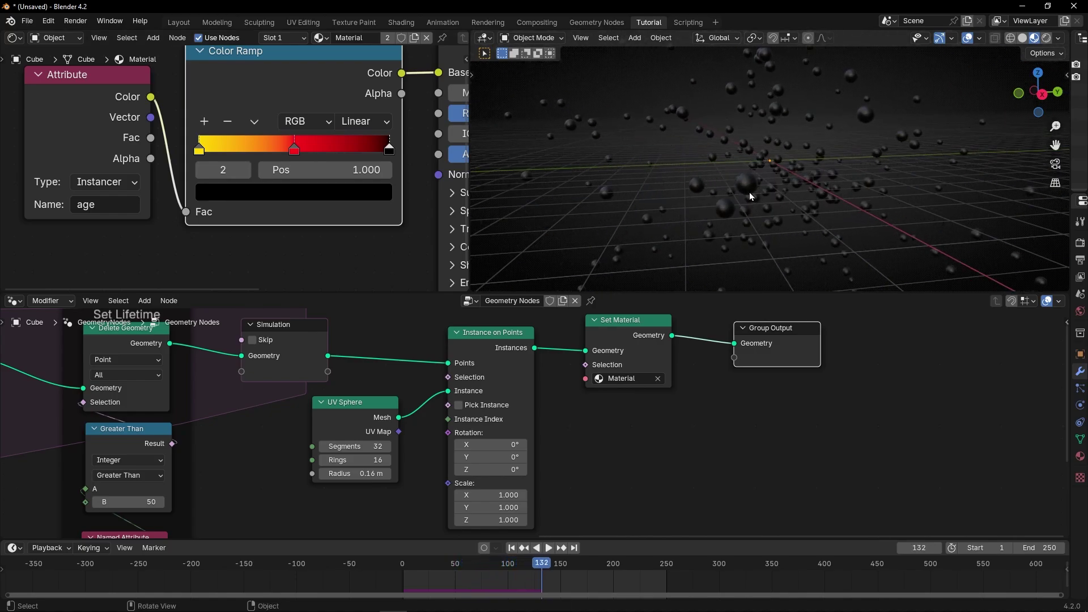
Step: Move the Attribute node farther from the Color Ramp and insert a Math node set to Divide between them
scroll(309, 207, down, 2)
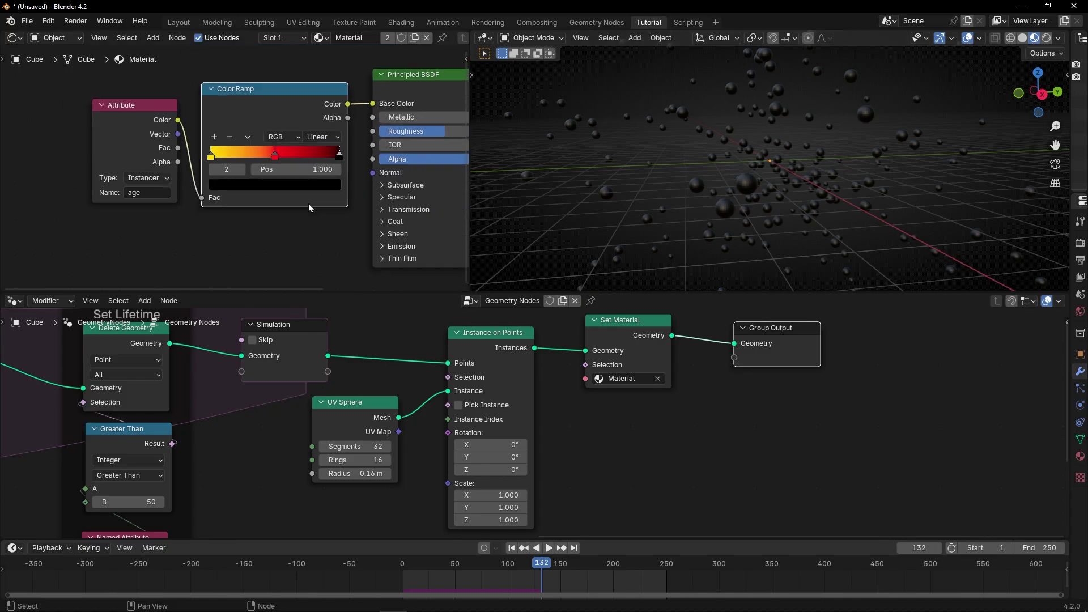
drag(143, 129, 52, 128)
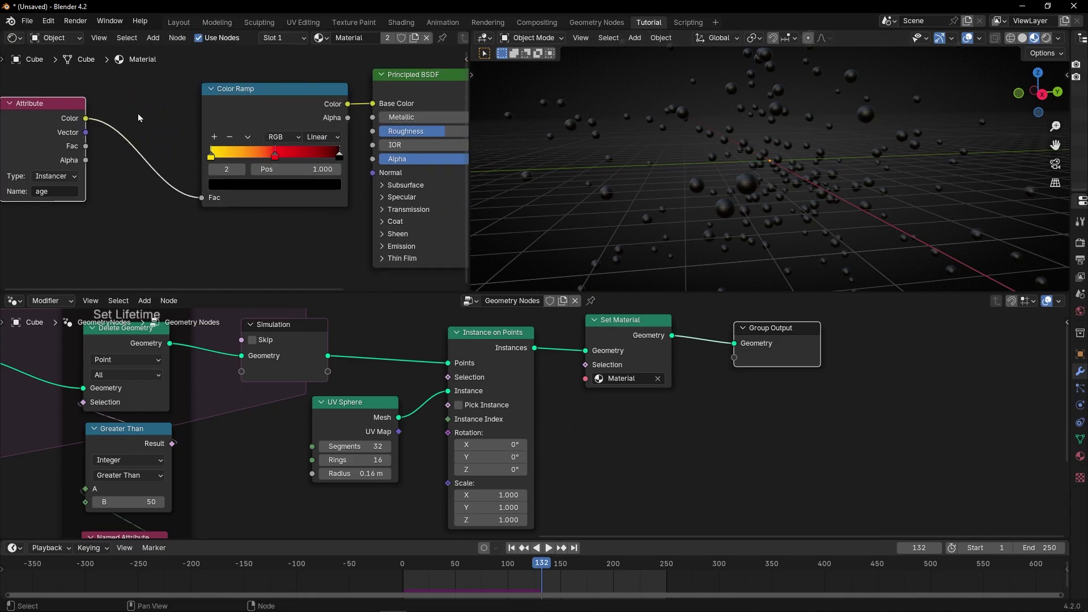
middle_drag(137, 113, 214, 107)
drag(102, 123, 71, 128)
key(shift+a)
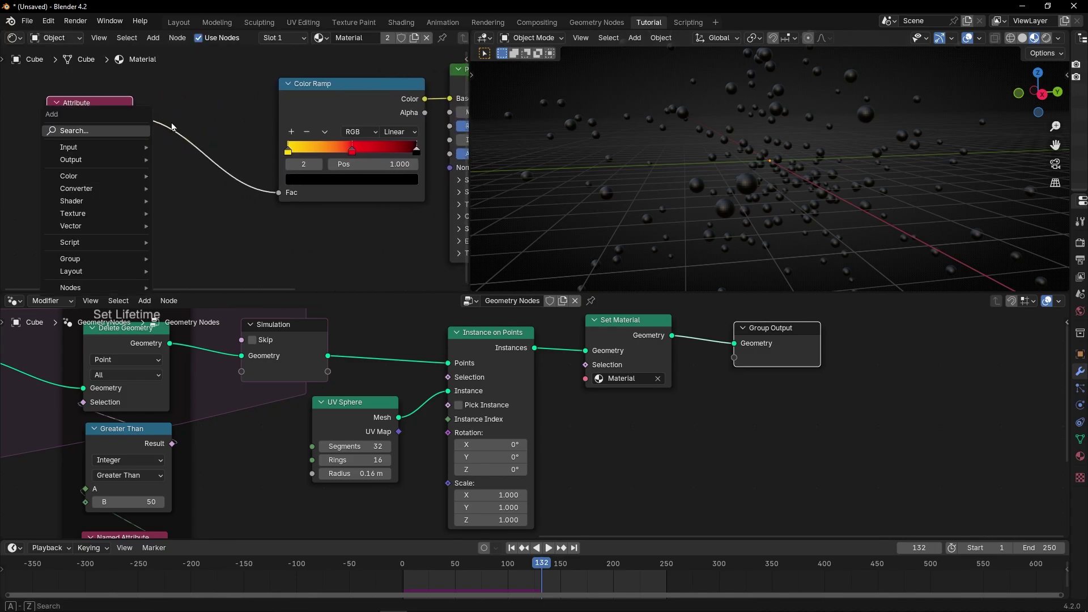
text(math)
key(Return)
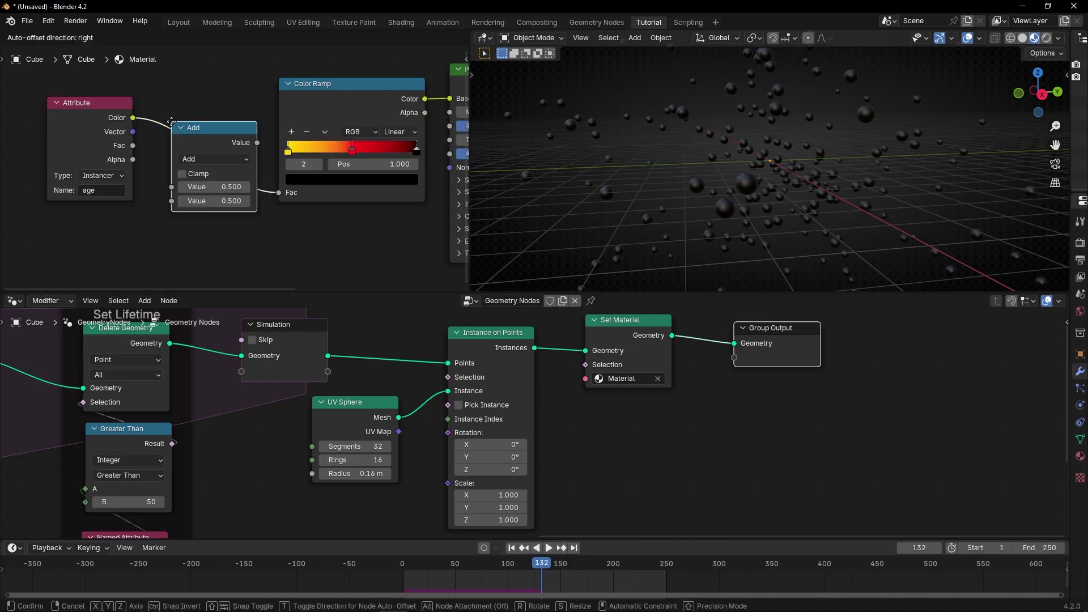
click(170, 121)
click(197, 158)
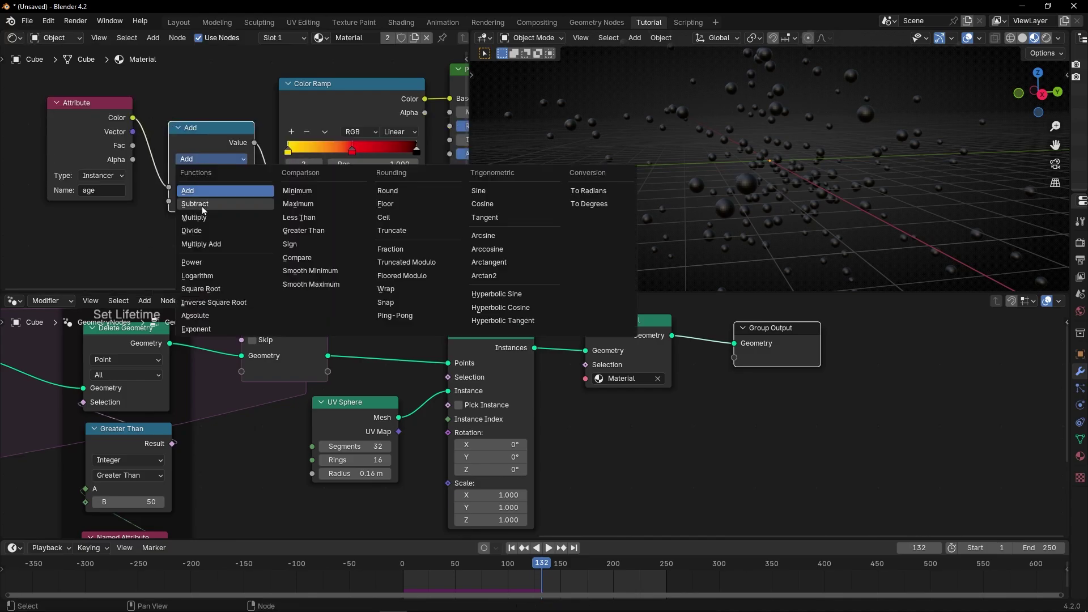
click(192, 230)
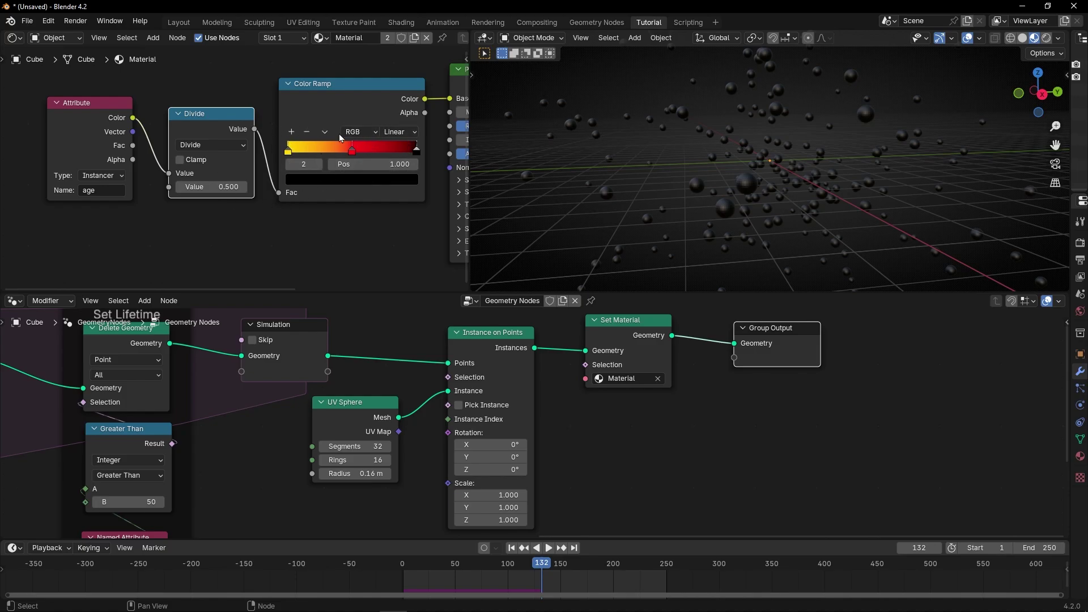
Step: Try divisors of 2.6, 6.8 and 1 in the Divide node
click(215, 187)
text(2.6)
key(Return)
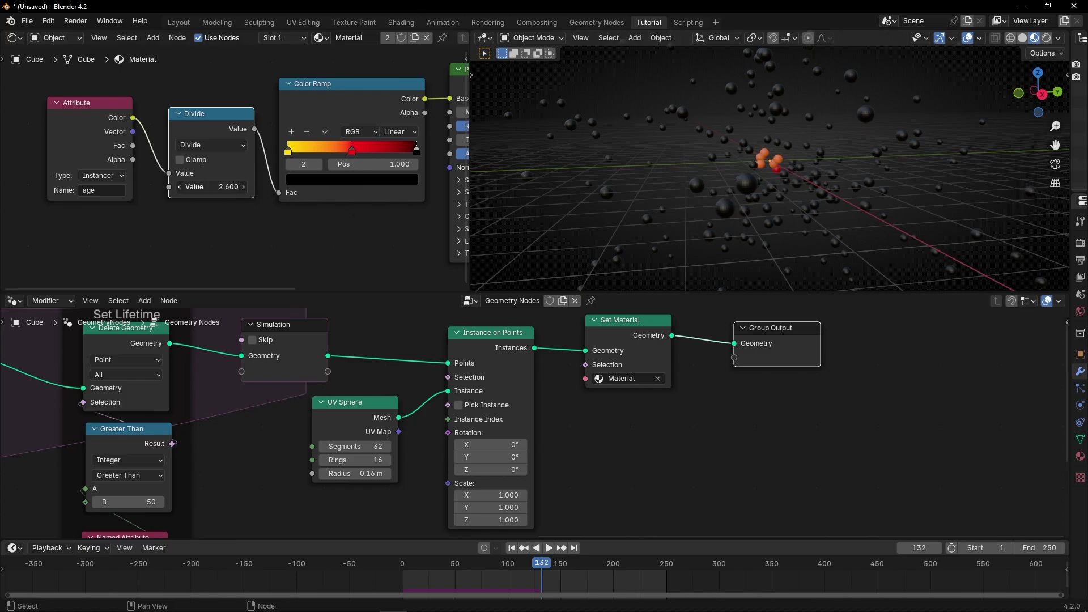
drag(211, 187, 235, 187)
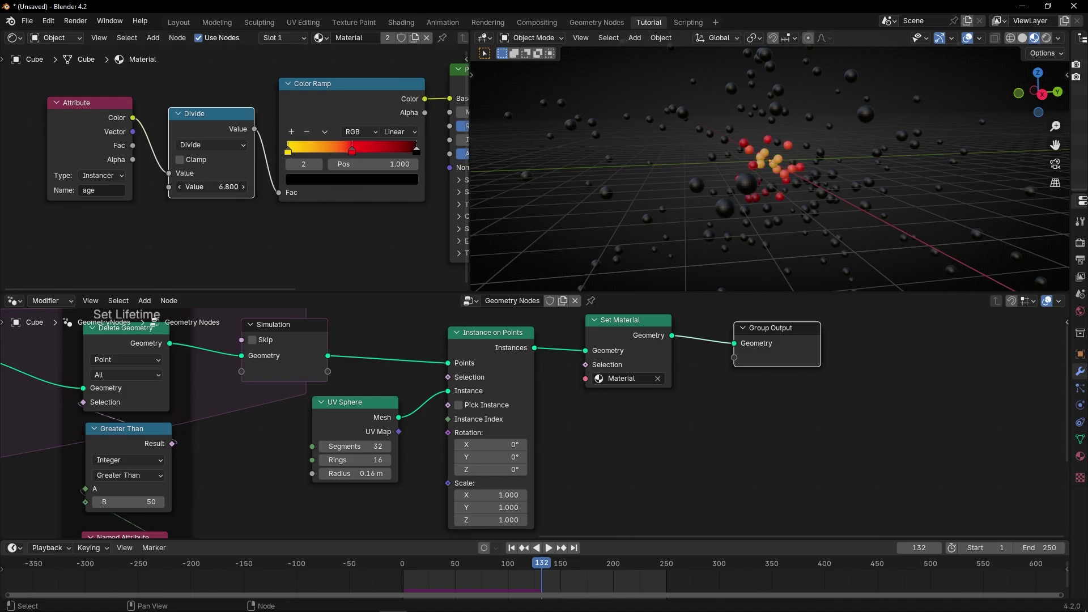
click(219, 186)
text(1)
key(Return)
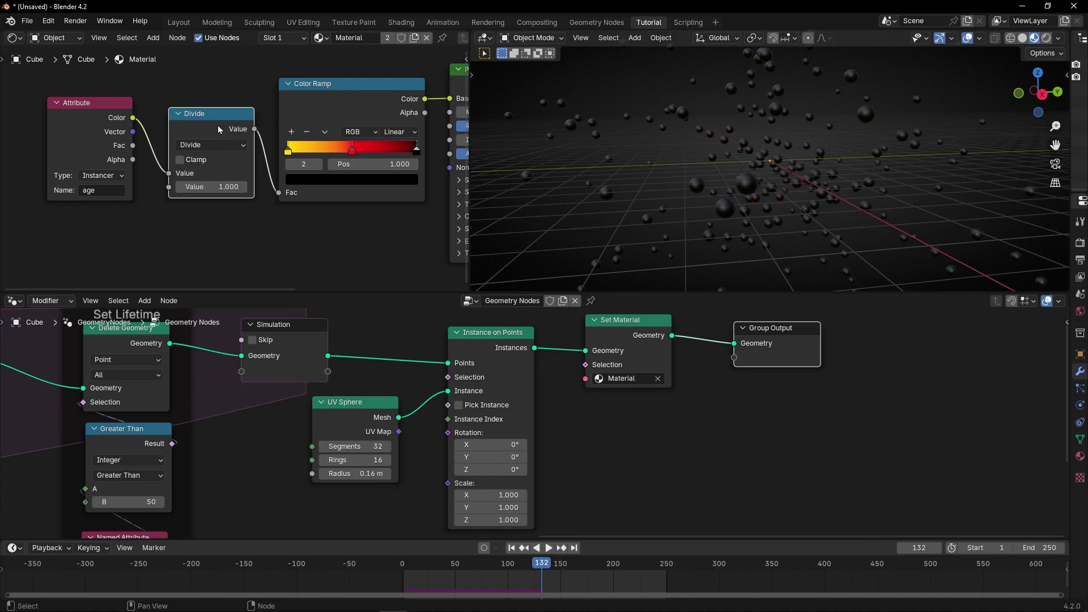
Step: Mute and unmute the Divide node to compare the colors, and try a divisor of 24.1
key(m)
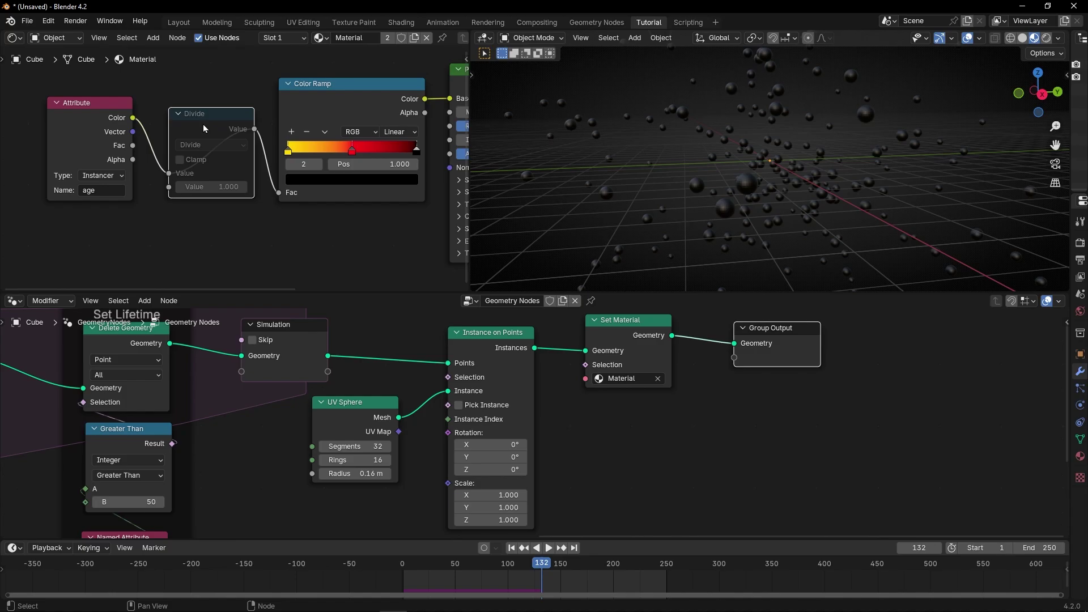
key(m)
drag(214, 186, 431, 186)
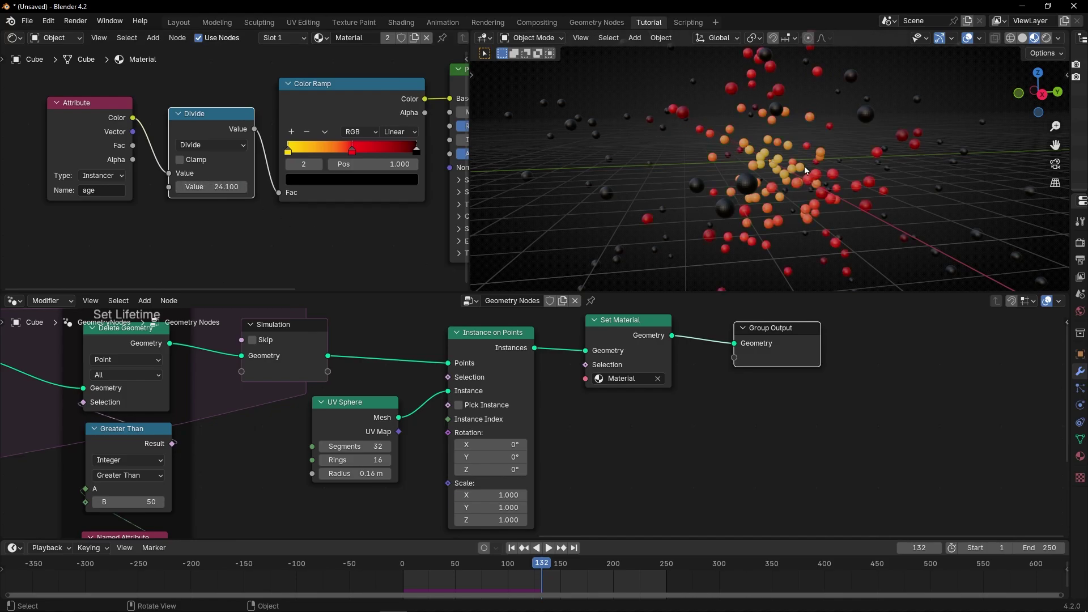
Step: Set the Divide node's divisor to 50, matching the lifetime threshold in the Greater Than node
middle_drag(285, 432, 731, 364)
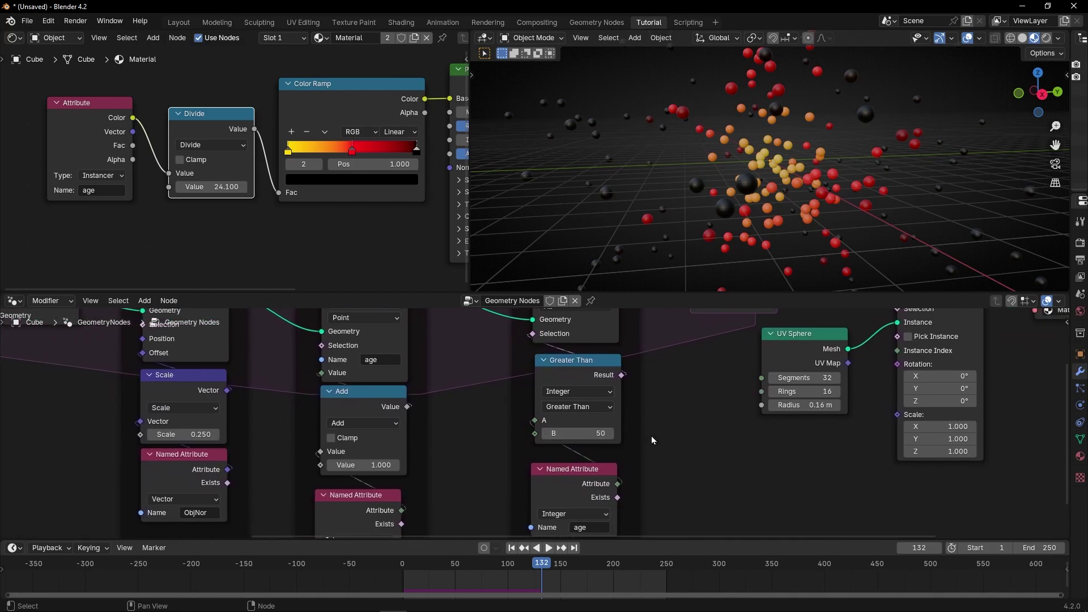
click(210, 191)
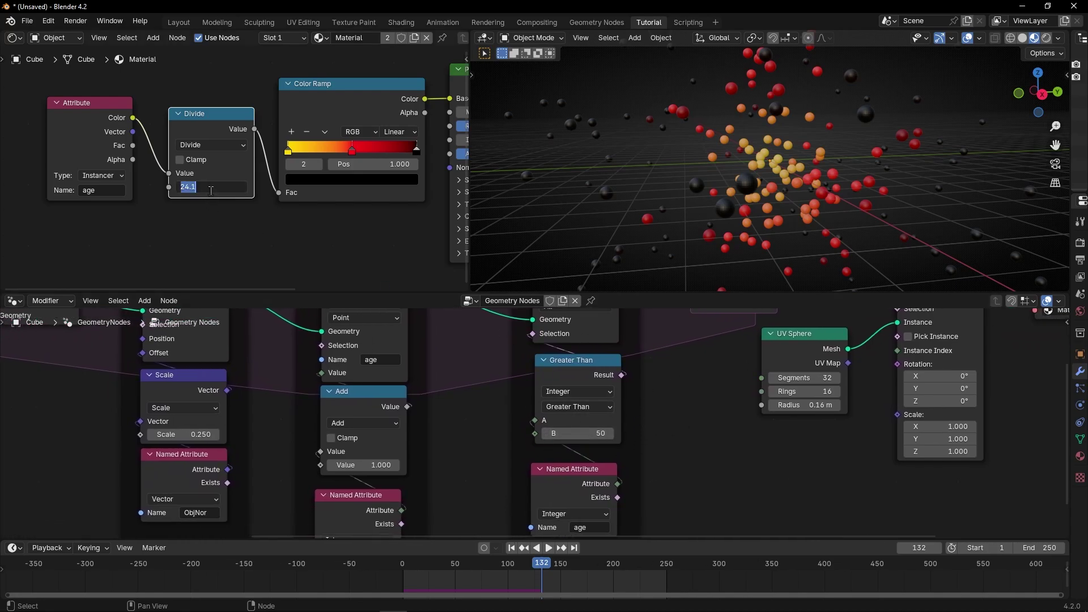
text(50)
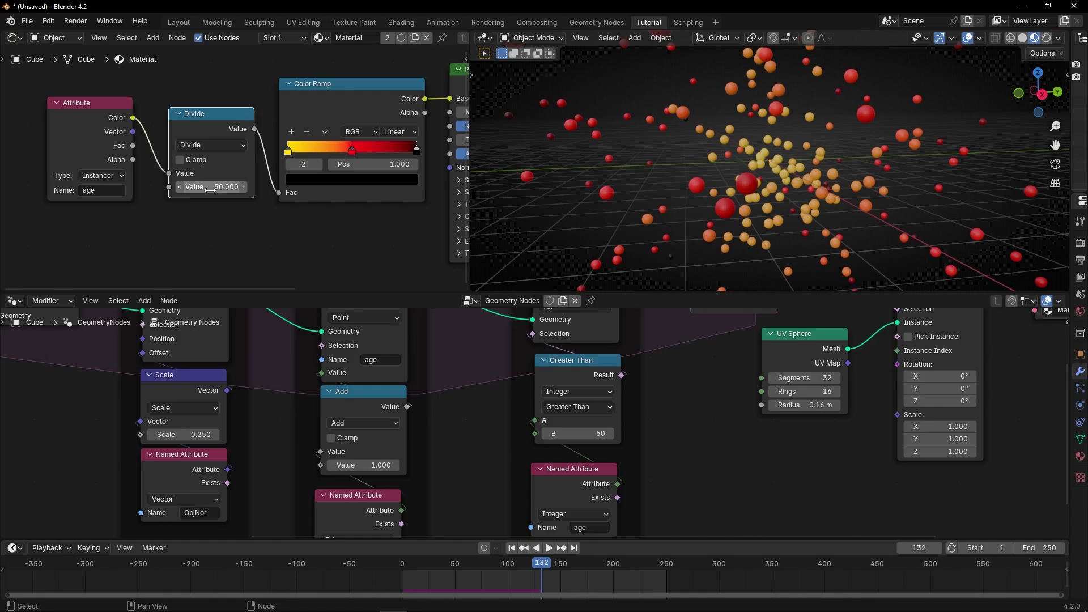
key(Return)
Step: Play the simulation while viewing the age-colored spheres from another angle, and stop it
middle_drag(656, 175, 684, 193)
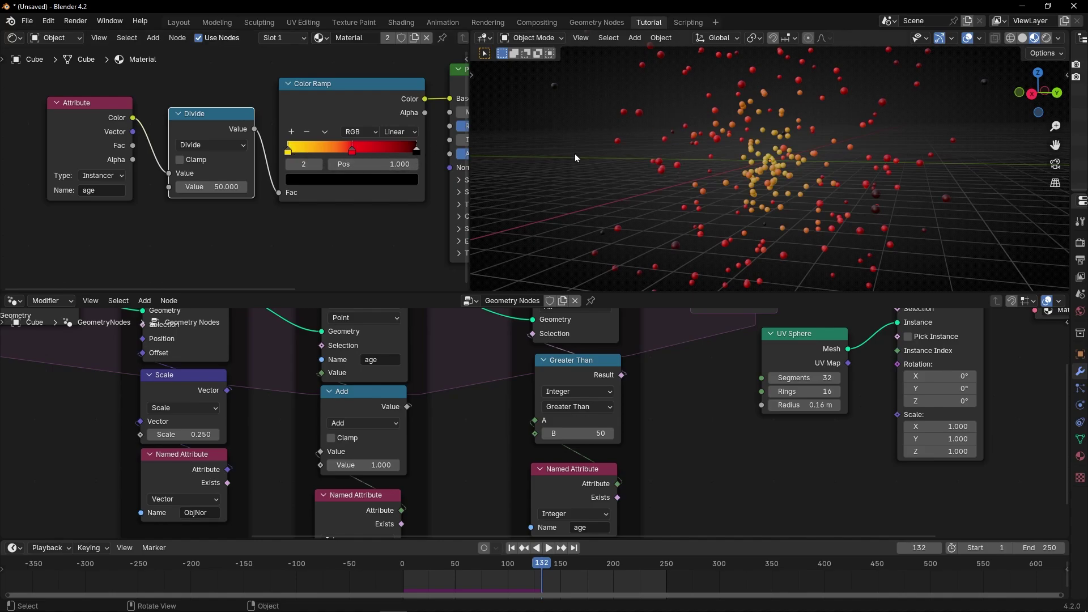
key(space)
mouse_move(780, 160)
middle_down()
mouse_move(715, 176)
mouse_move(767, 172)
middle_up()
key(space)
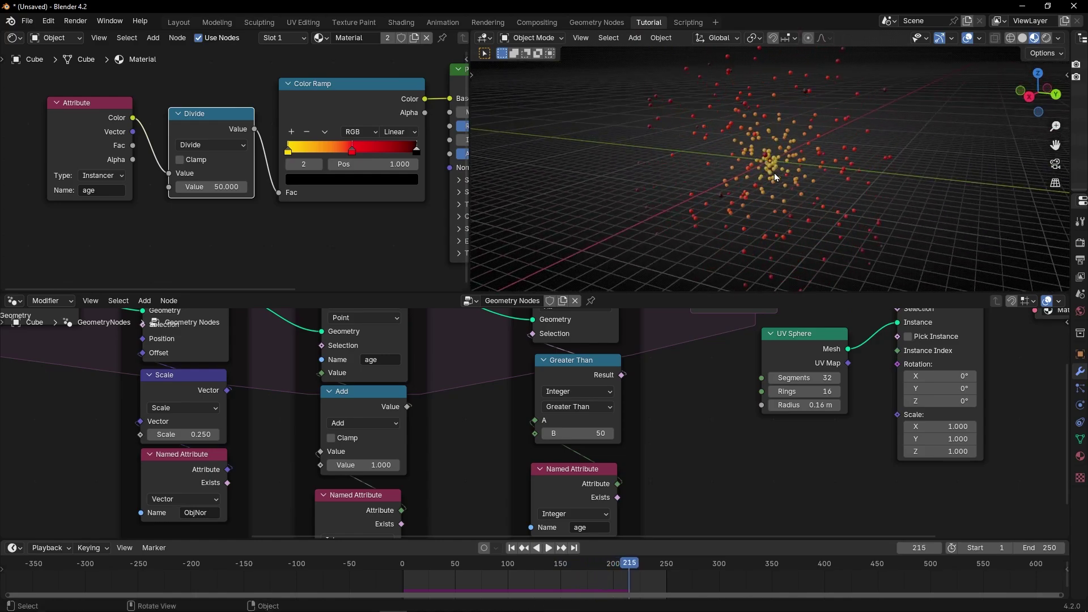
Step: Connect the Color Ramp's color to the Principled BSDF's emission color and set the emission strength to 9.9
scroll(421, 175, down, 2)
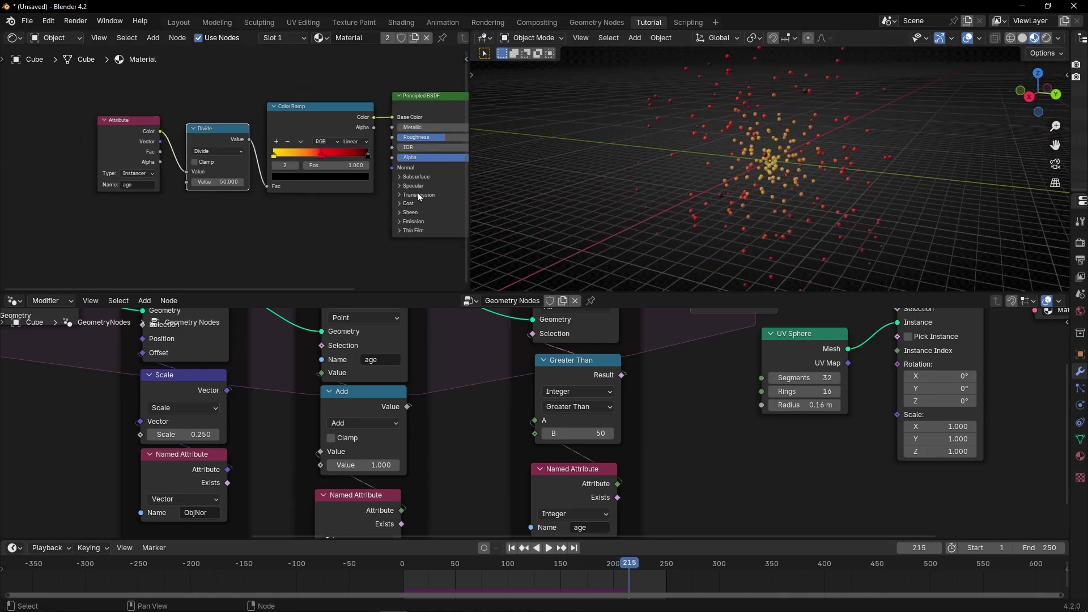
scroll(340, 202, down, 1)
scroll(341, 201, up, 4)
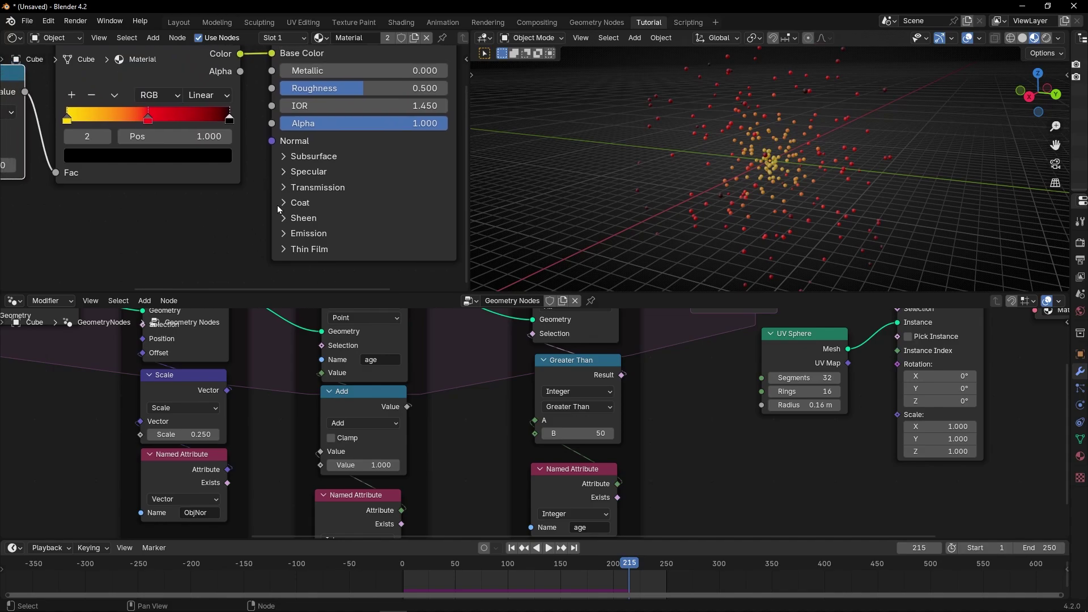
click(279, 236)
scroll(240, 202, down, 2)
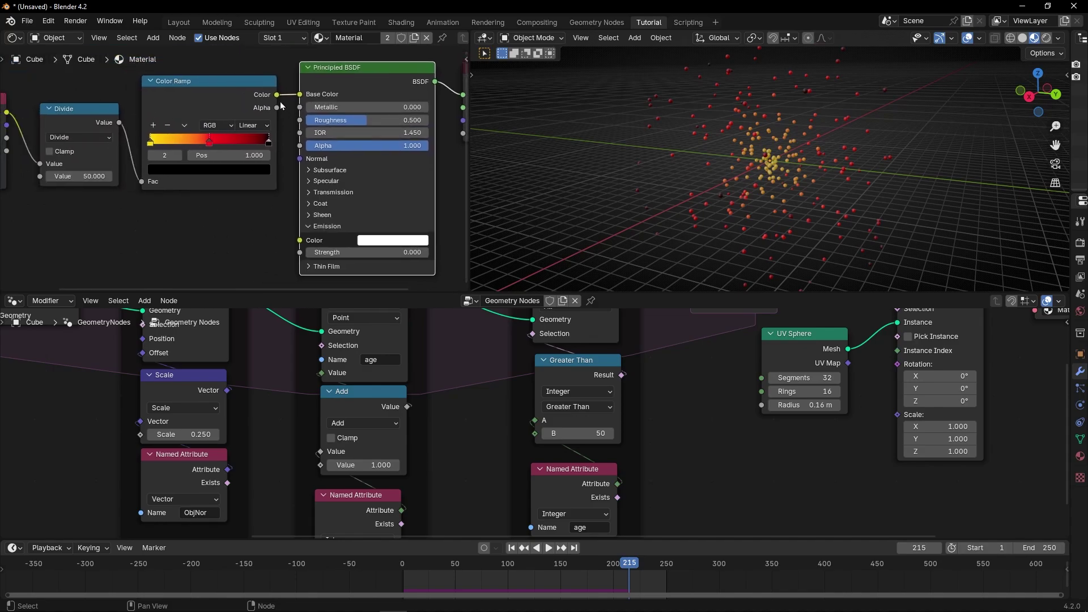
drag(276, 95, 419, 252)
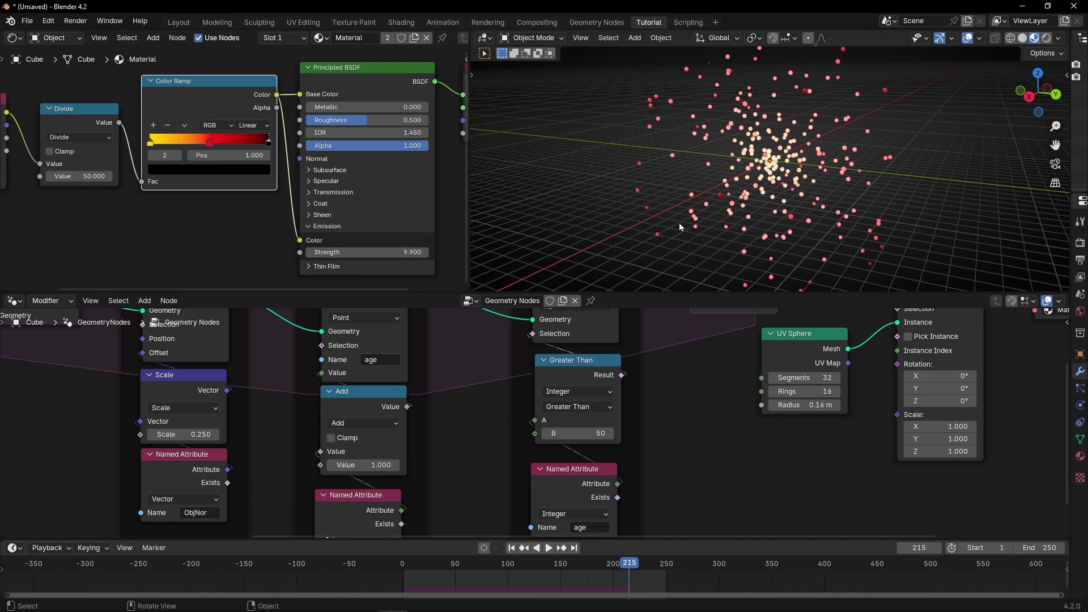
Step: Switch the shader area to the Compositor, enable Use Nodes, and move Render Layers farther from the Composite node
click(14, 37)
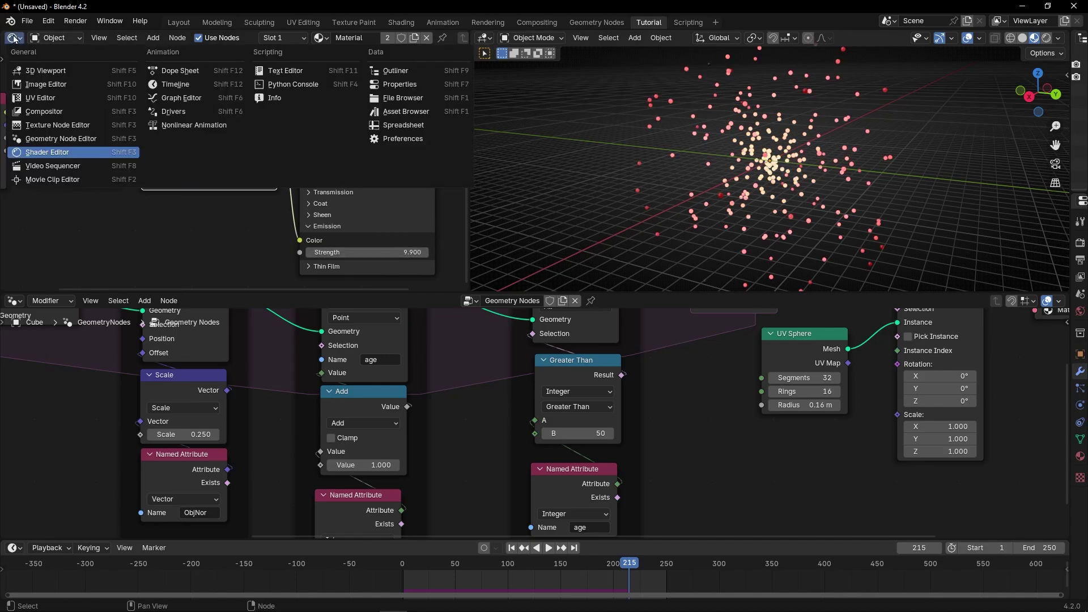
click(44, 111)
key(ctrl+space)
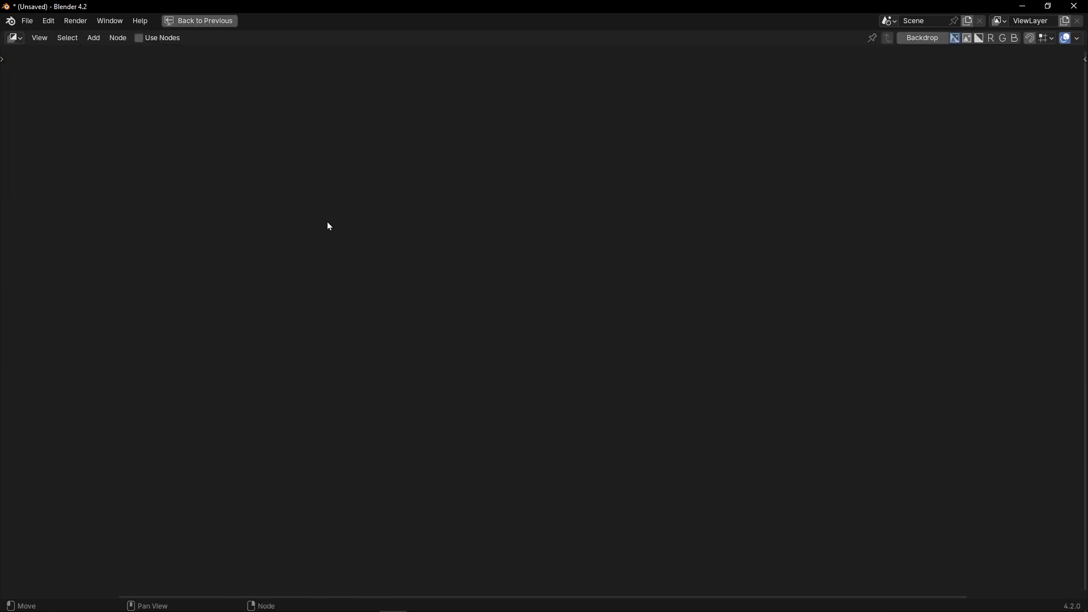
click(146, 39)
click(569, 188)
scroll(570, 188, down, 2)
drag(497, 249, 351, 245)
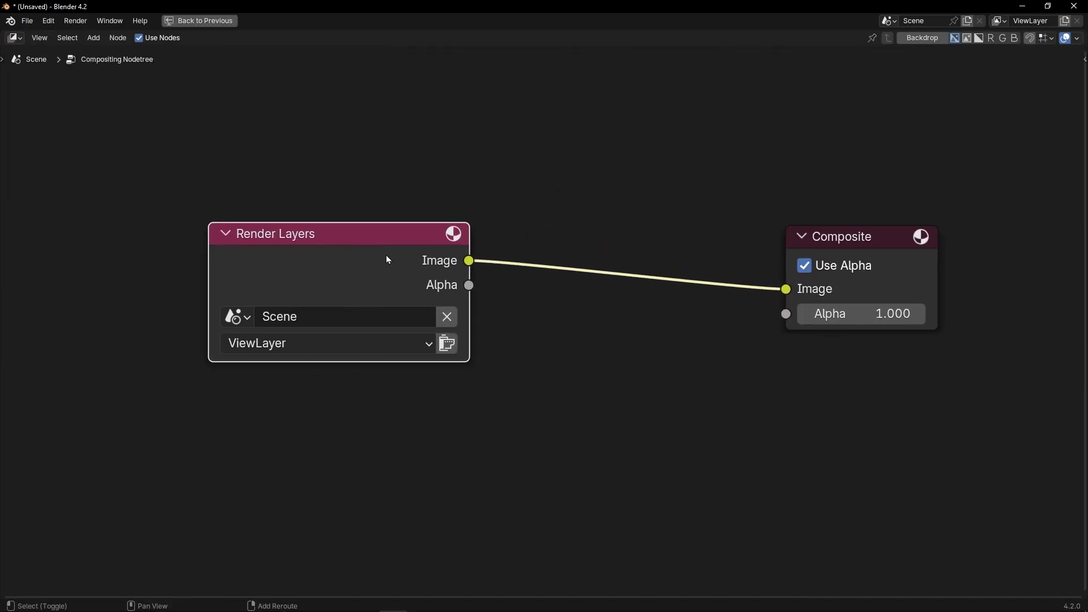
Step: Insert a Glare node set to Bloom between Render Layers and Composite, and restore the split layout
key(shift+a)
text(glar)
key(Return)
click(534, 169)
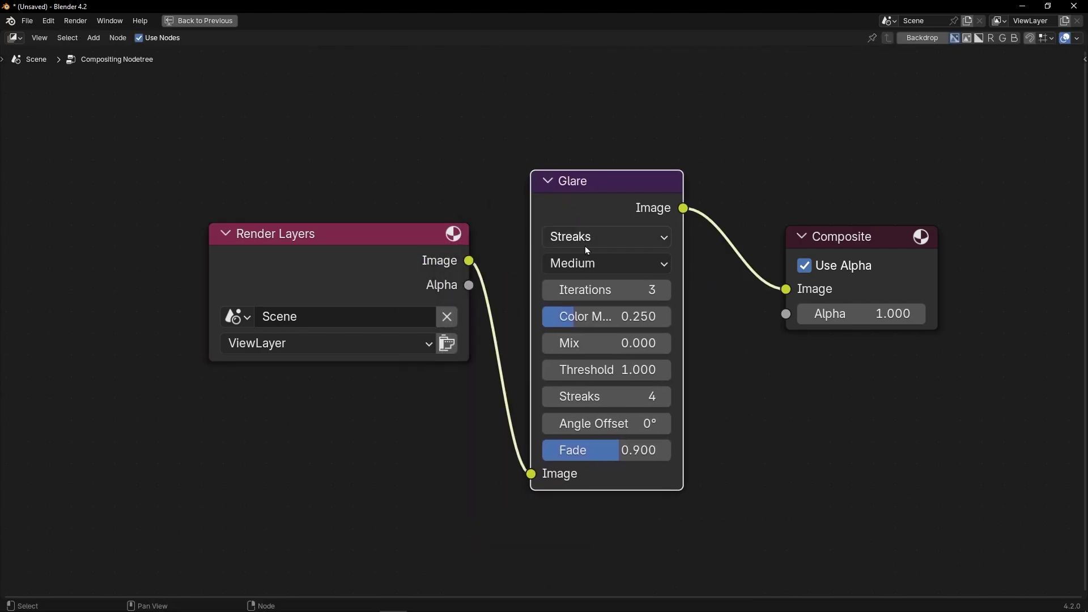
click(600, 238)
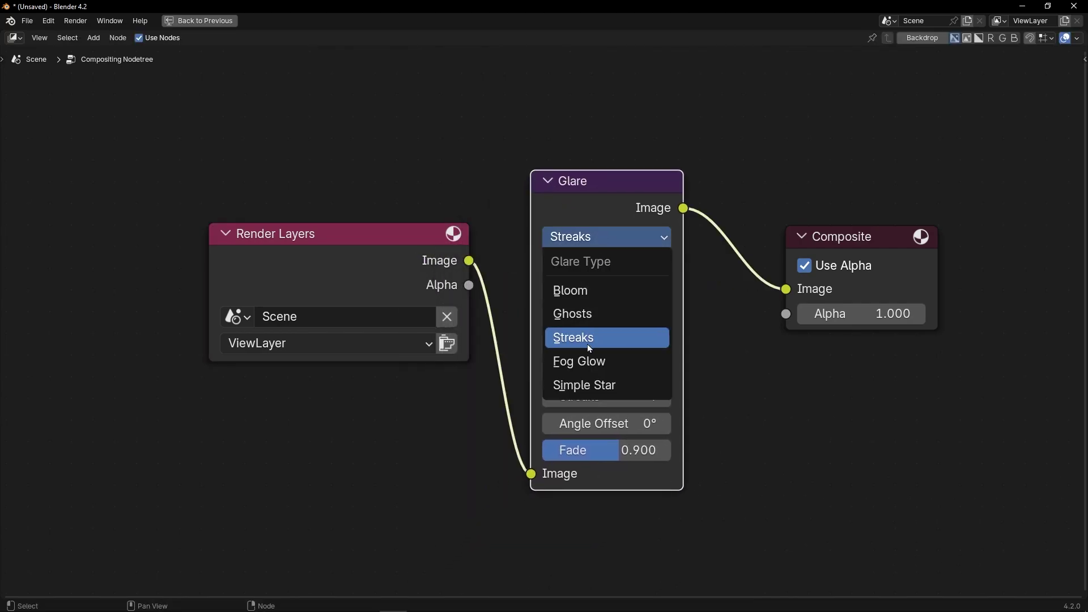
click(593, 294)
key(ctrl+space)
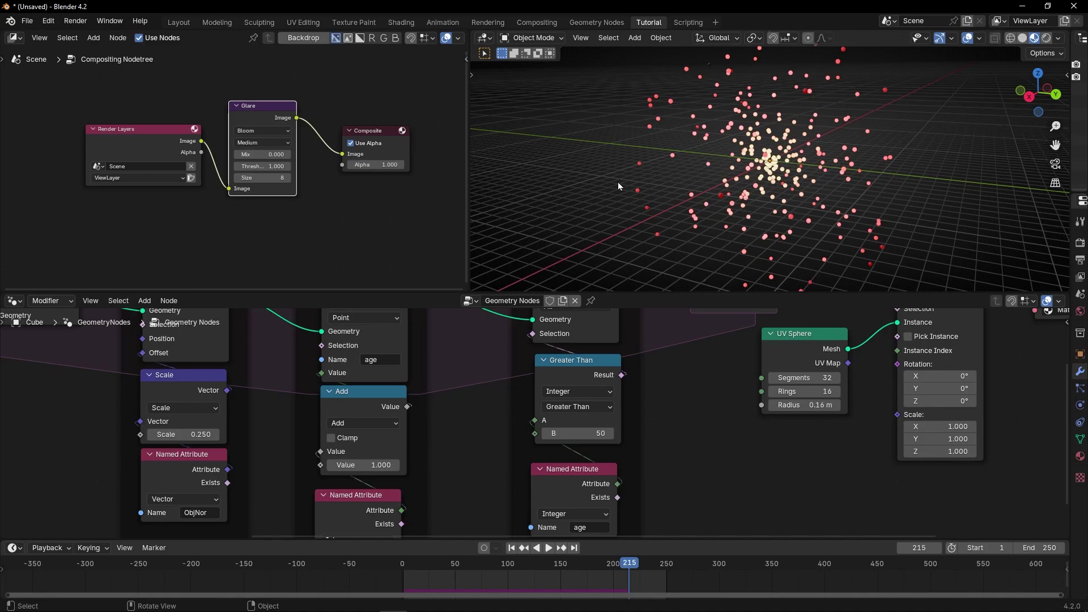
Step: Set the viewport compositor to Always and play the simulation from the first frame to check the glow
click(1058, 38)
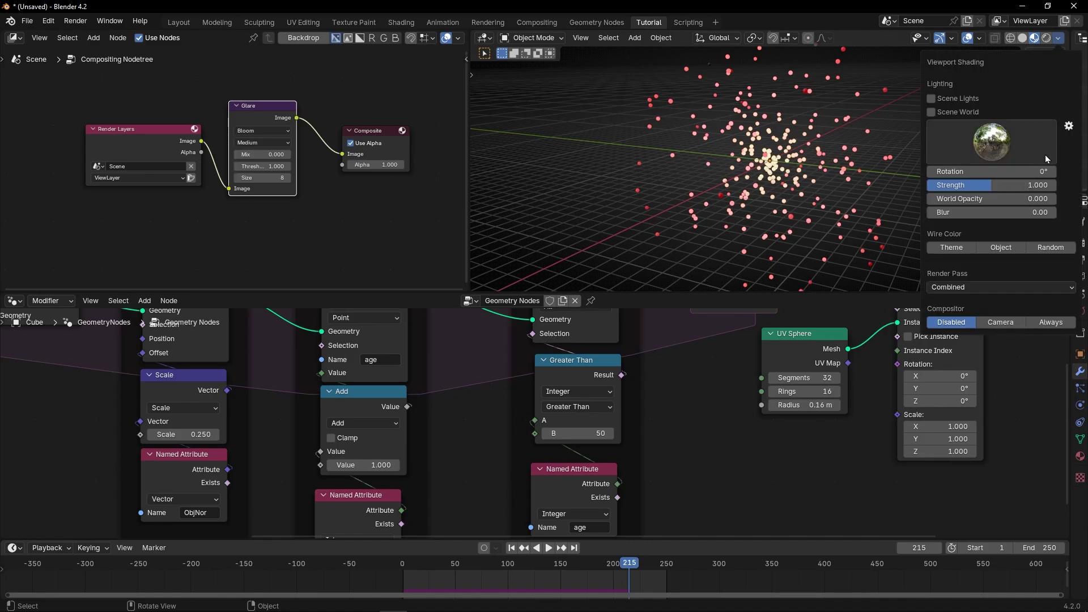
click(1045, 324)
key(shift+Left)
key(space)
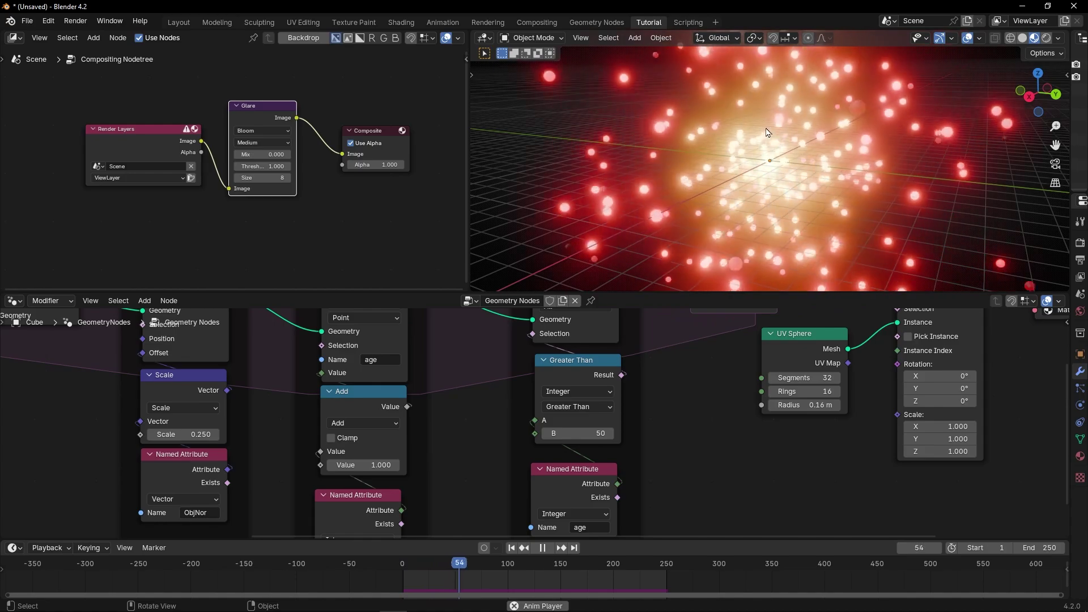
key(space)
Step: Change the Glare type to Fog Glow and play the simulation to check the softer glow
scroll(250, 134, up, 3)
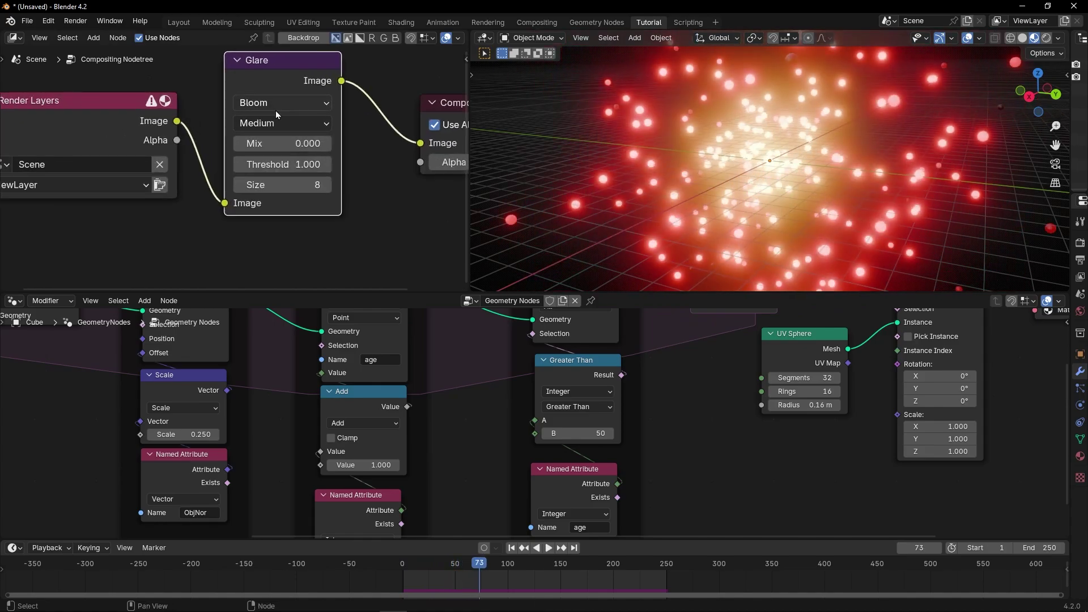
click(275, 110)
click(267, 199)
key(space)
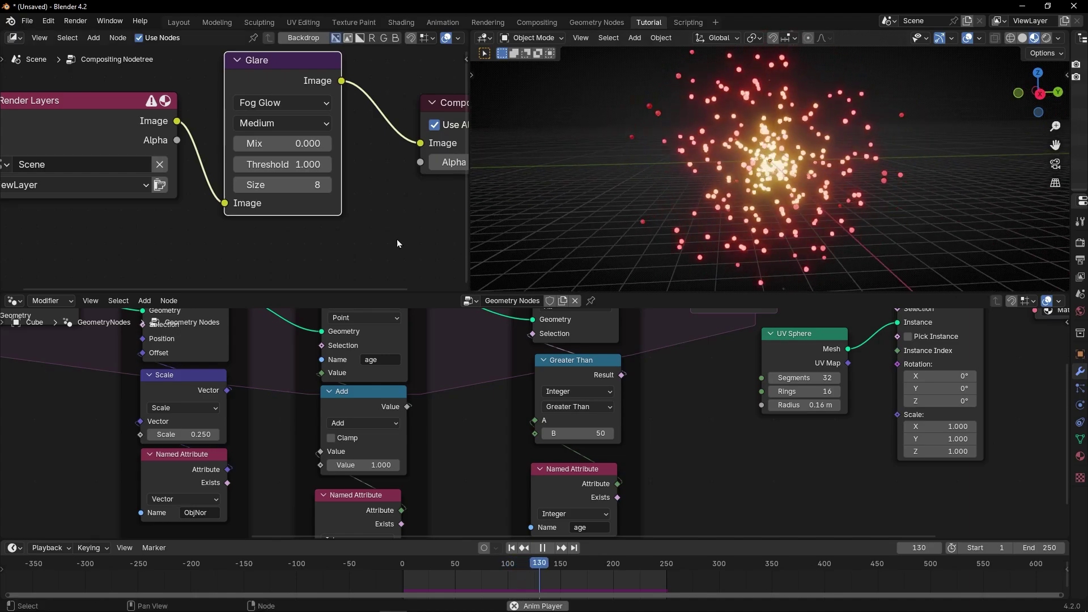
key(space)
Step: Switch the compositor area back to the Shader Editor, replay the simulation briefly, and set the viewport shading to Rendered
click(14, 38)
click(34, 146)
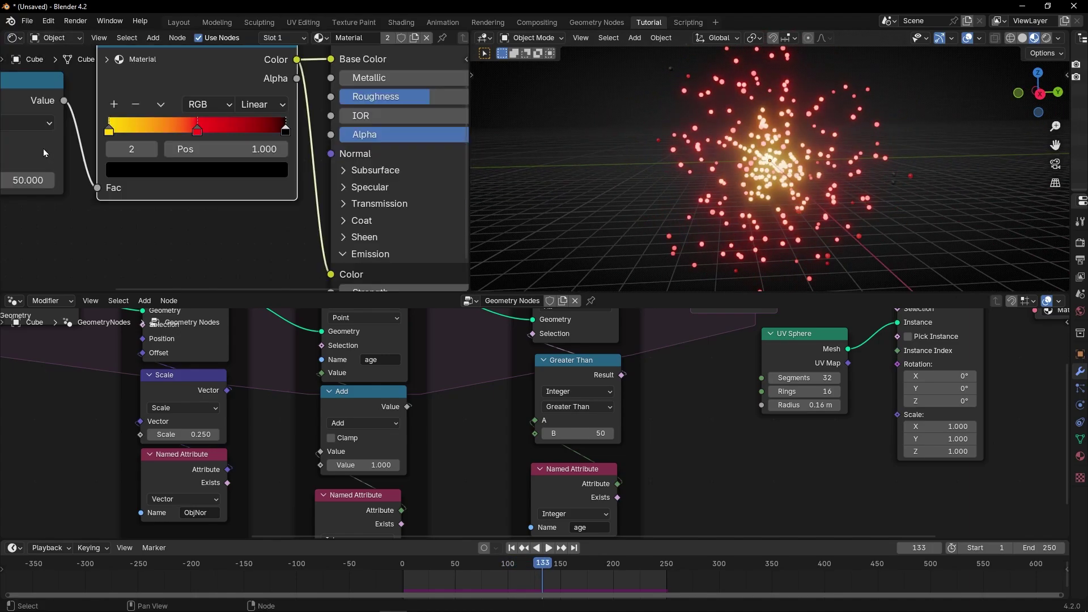
key(space)
key(space)
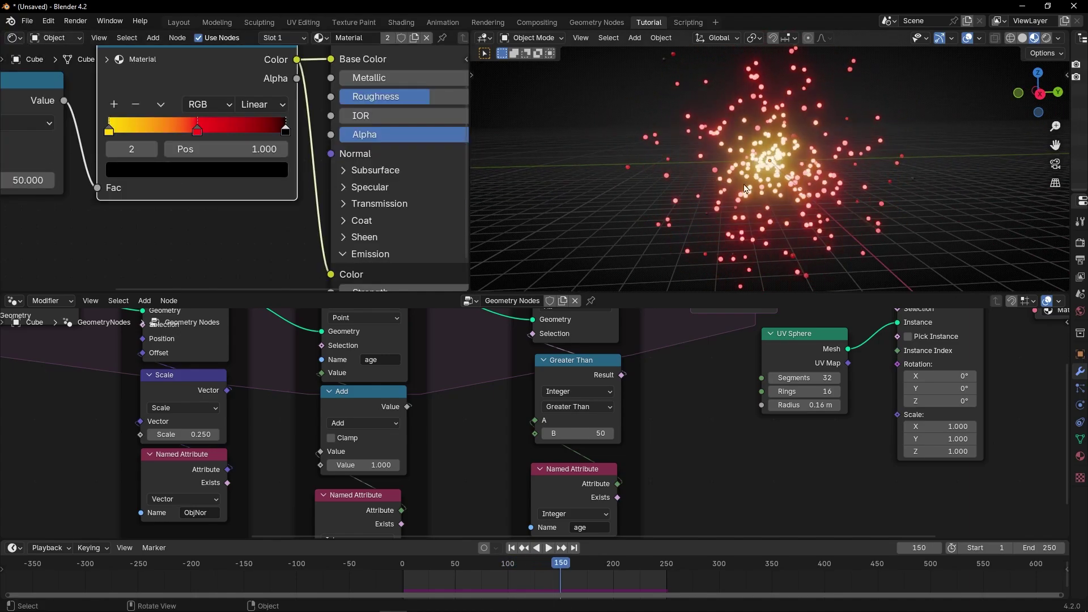
click(1046, 38)
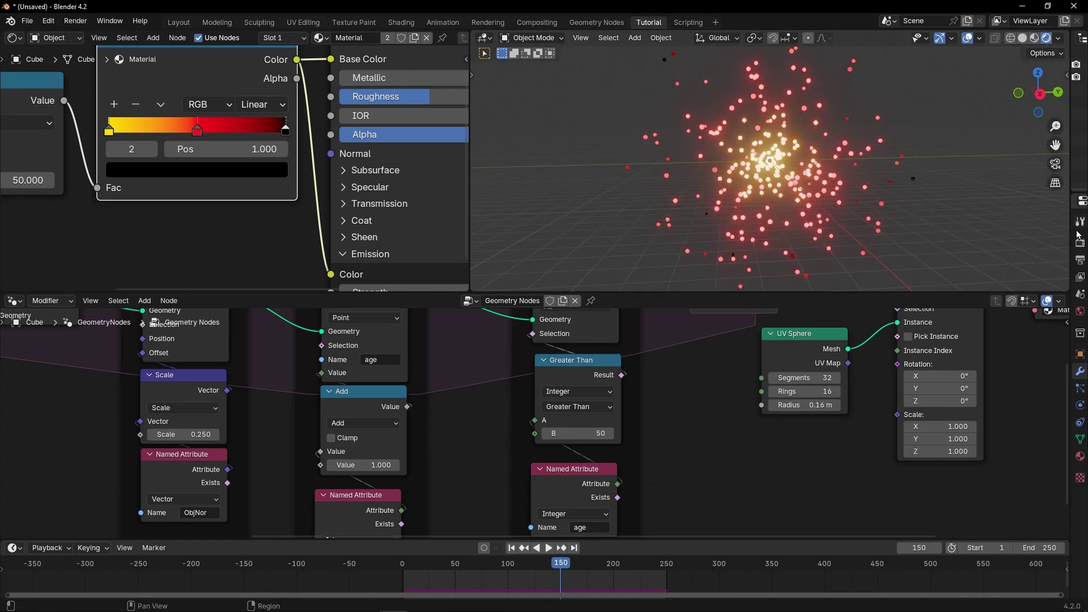
Step: Reveal the Outliner and Properties editors and set the World background strength to 0.000
drag(1070, 226, 882, 226)
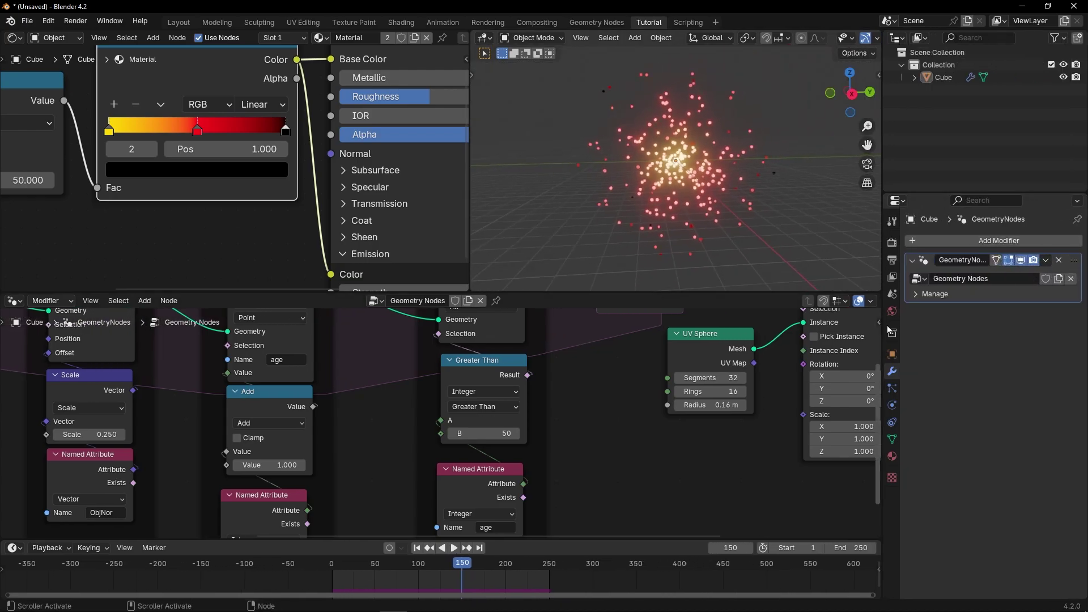
click(891, 311)
drag(1042, 339, 929, 338)
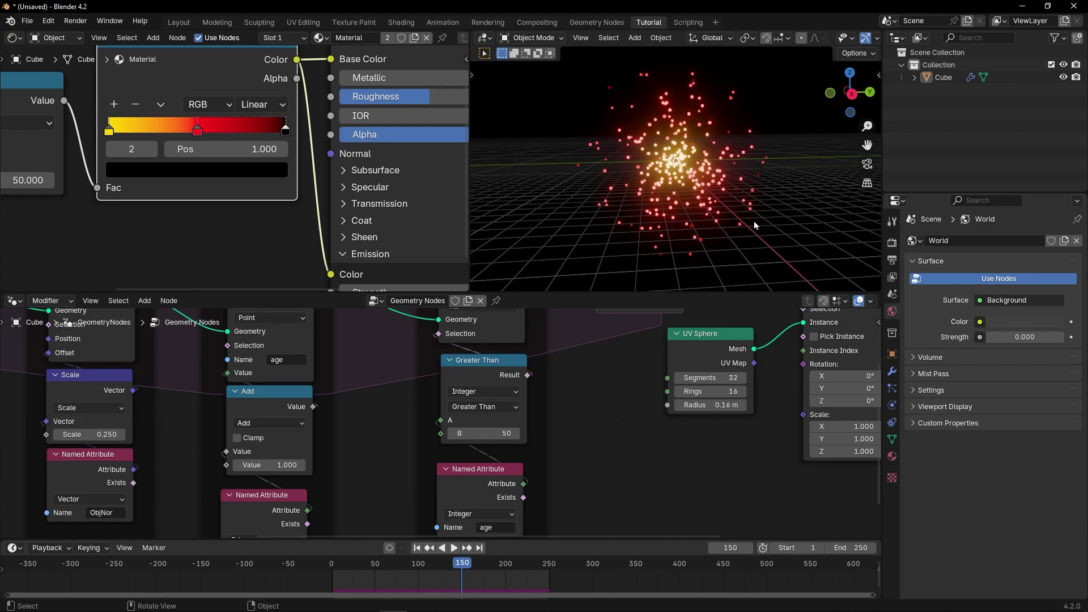
Step: Hide the Outliner and Properties editors again and briefly play the simulation to inspect the glow against the dark background
drag(880, 229, 1070, 227)
key(space)
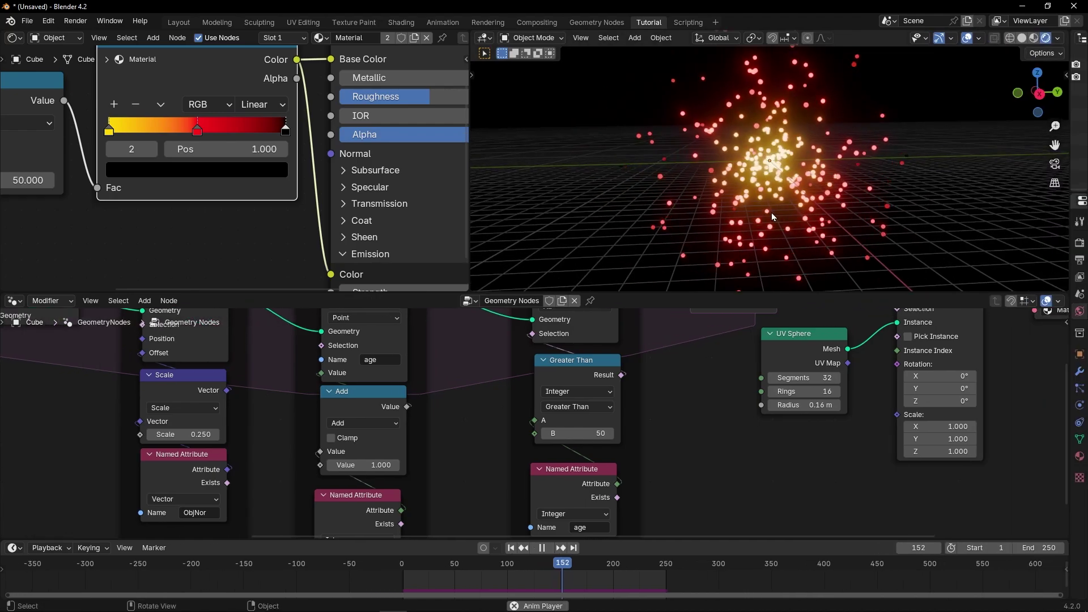
key(space)
scroll(626, 167, up, 4)
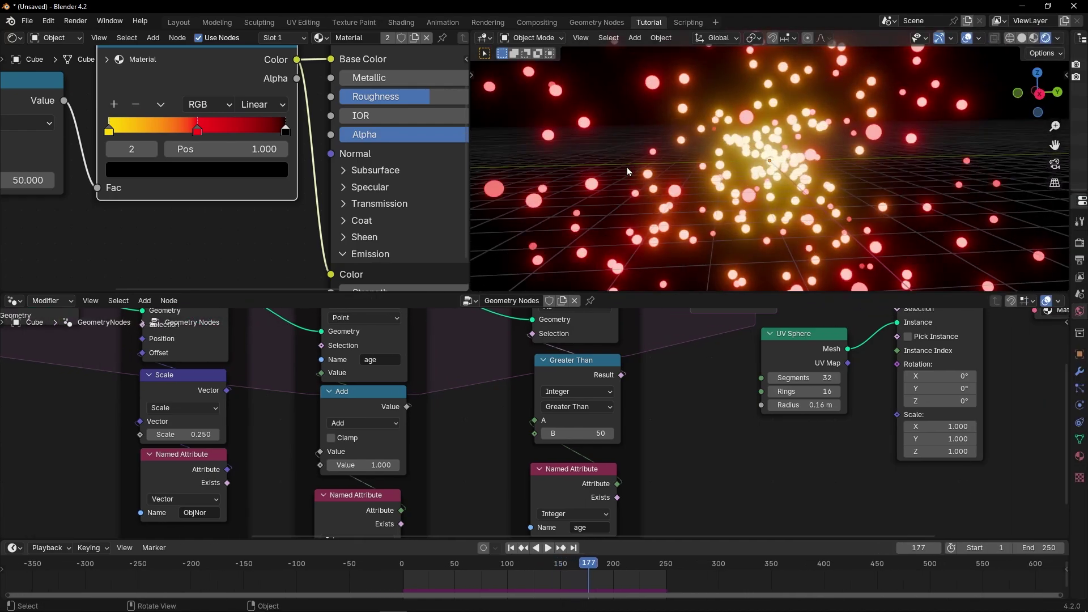
mouse_move(627, 168)
middle_down()
mouse_move(657, 169)
mouse_move(622, 167)
middle_up()
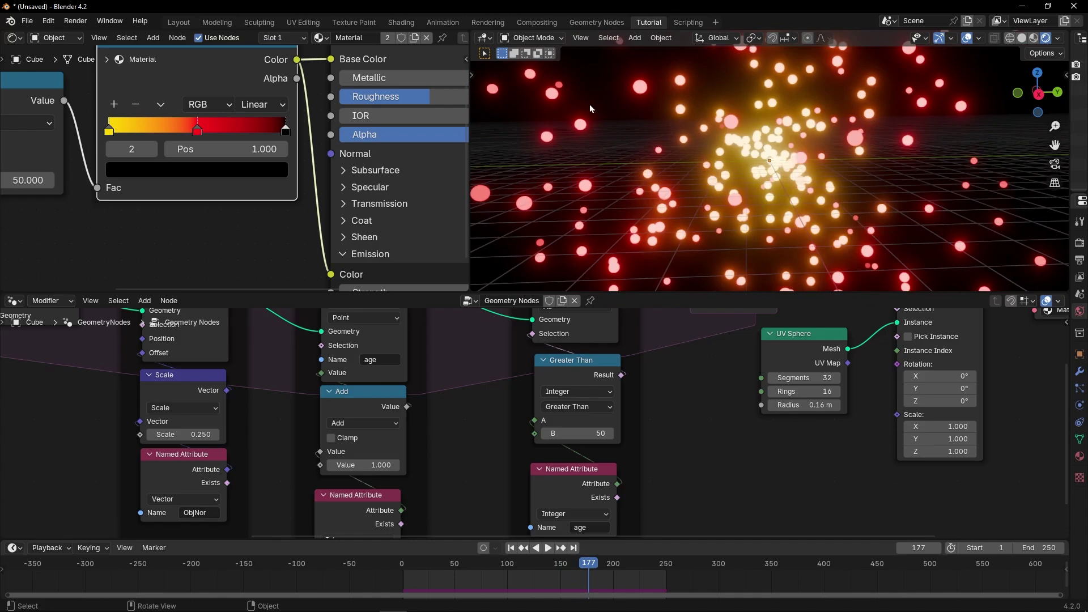
middle_drag(581, 124, 584, 131)
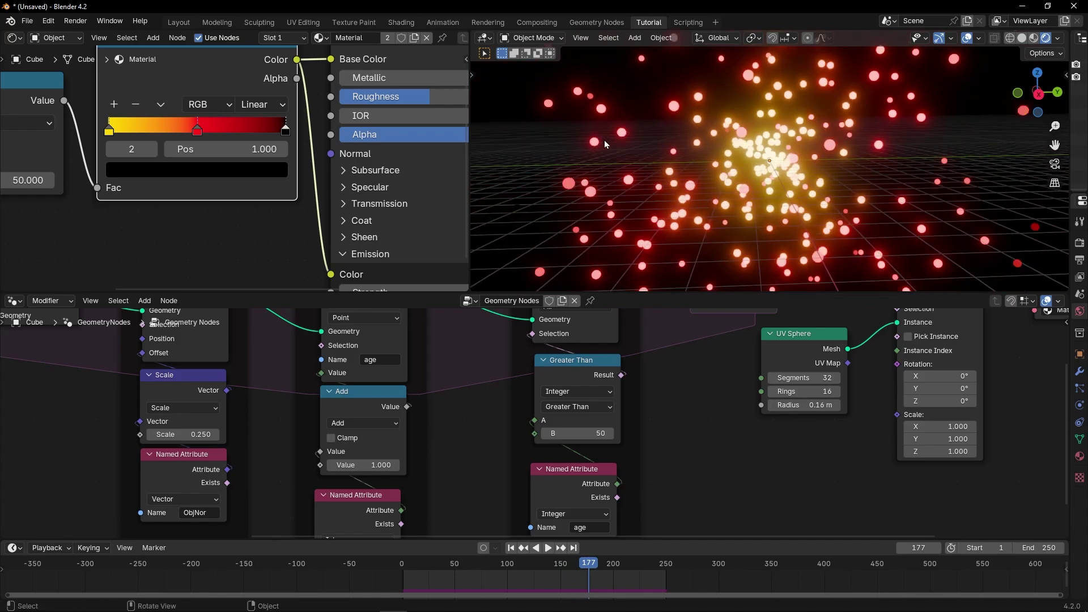
Step: Reveal the Properties editor, set the World background strength to 0.600, and inspect the particles in a temporarily maximized viewport
drag(1069, 243, 953, 244)
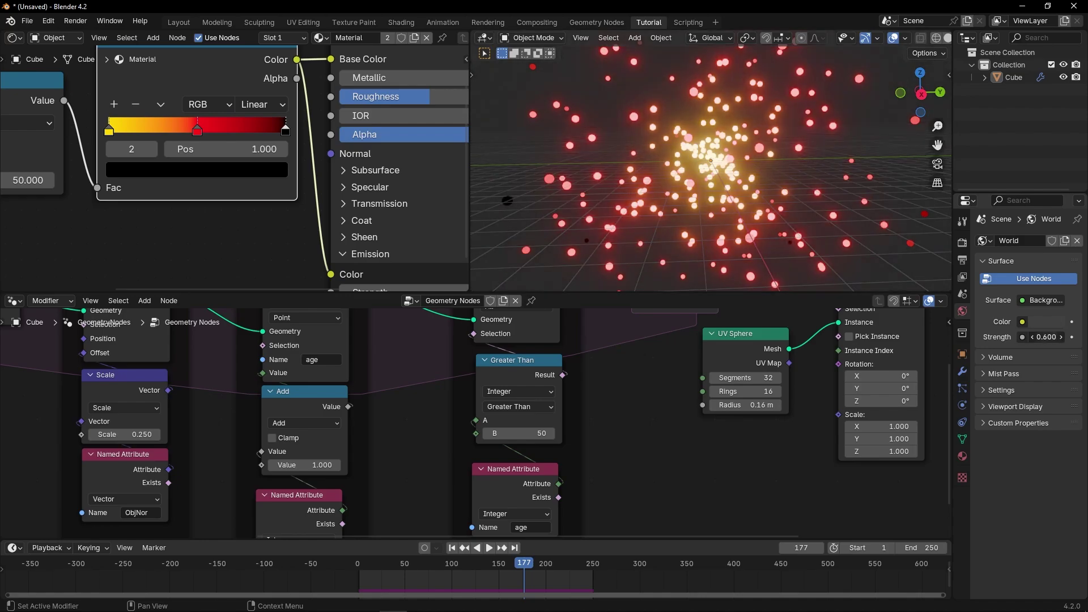
key(ctrl+space)
scroll(406, 306, down, 3)
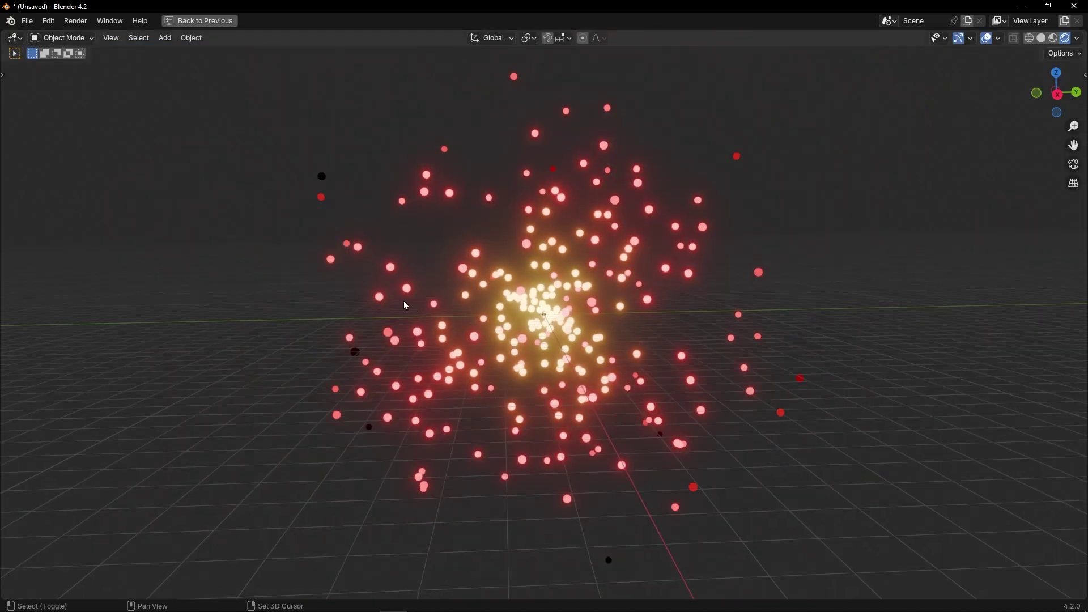
shift+middle_drag(404, 302, 530, 312)
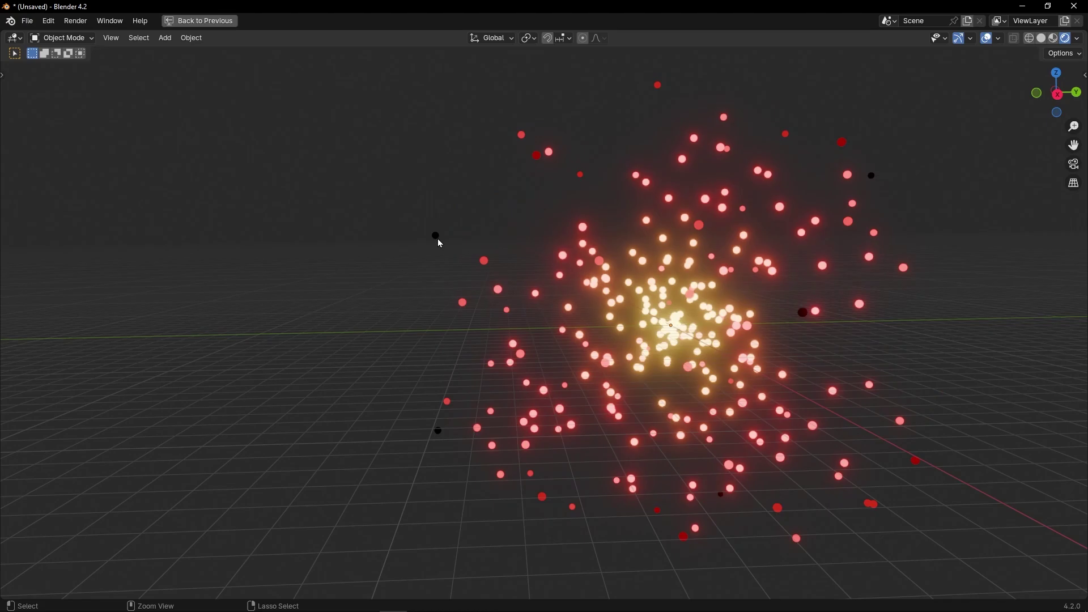
key(ctrl+space)
Step: Cut the Color Ramp's link to Base Color and connect its Color output to the Principled BSDF's Alpha
middle_drag(350, 187, 330, 204)
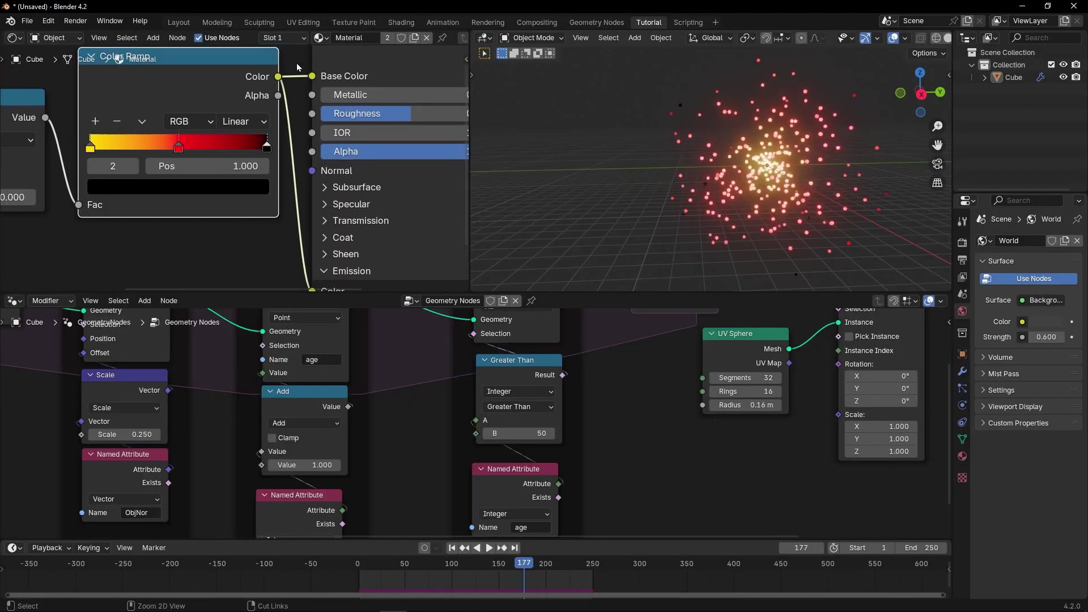
ctrl+right_drag(299, 63, 302, 85)
drag(278, 76, 311, 151)
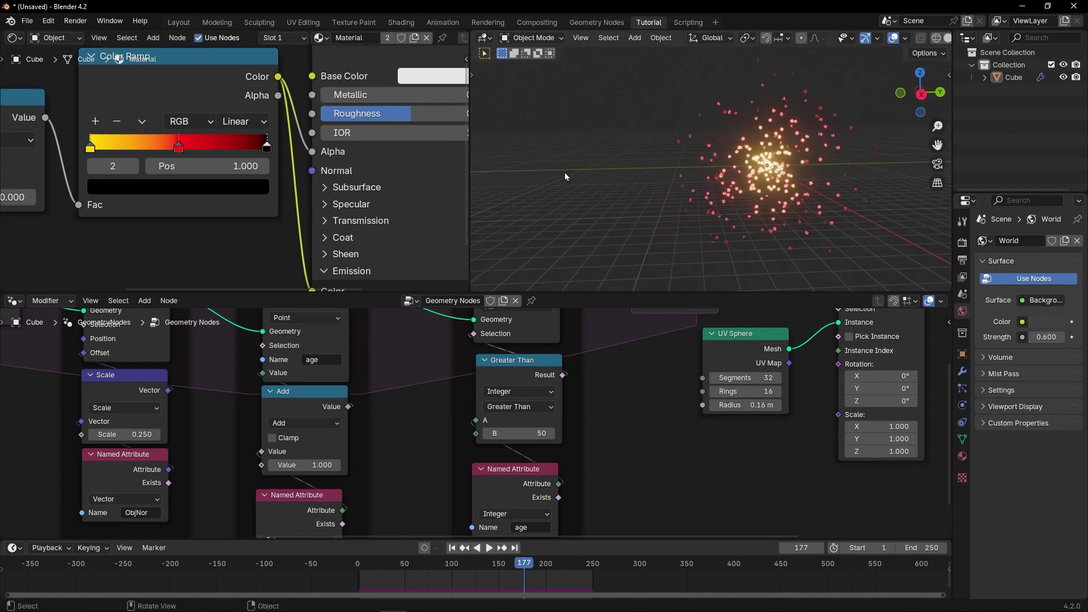
Step: Inspect the transparency of the fading outer particles up close in the maximized viewport, and restore the split layout
key(ctrl+space)
scroll(511, 268, up, 4)
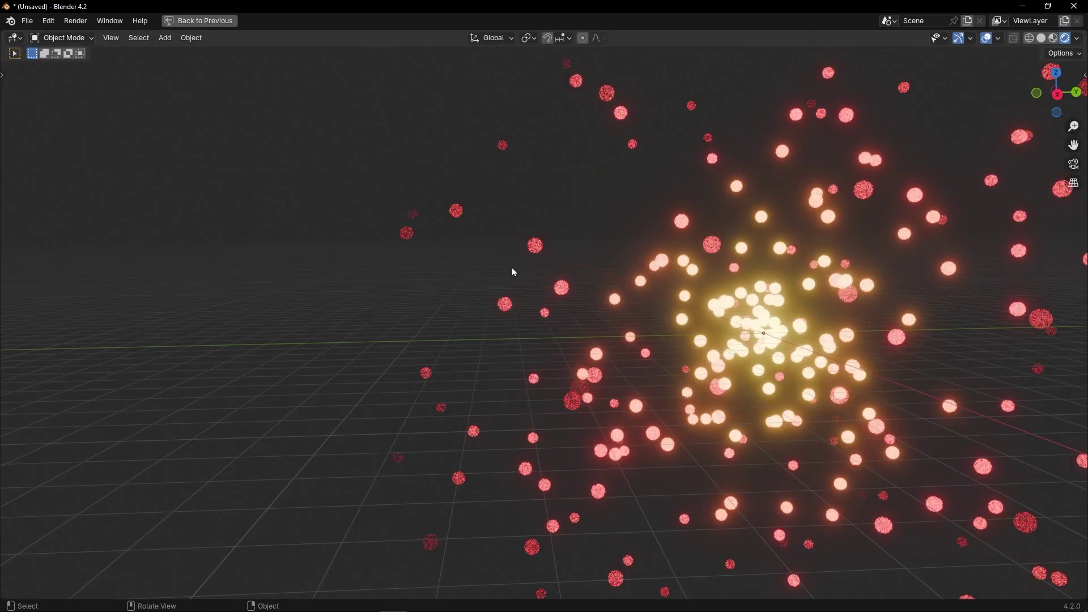
key(ctrl+space)
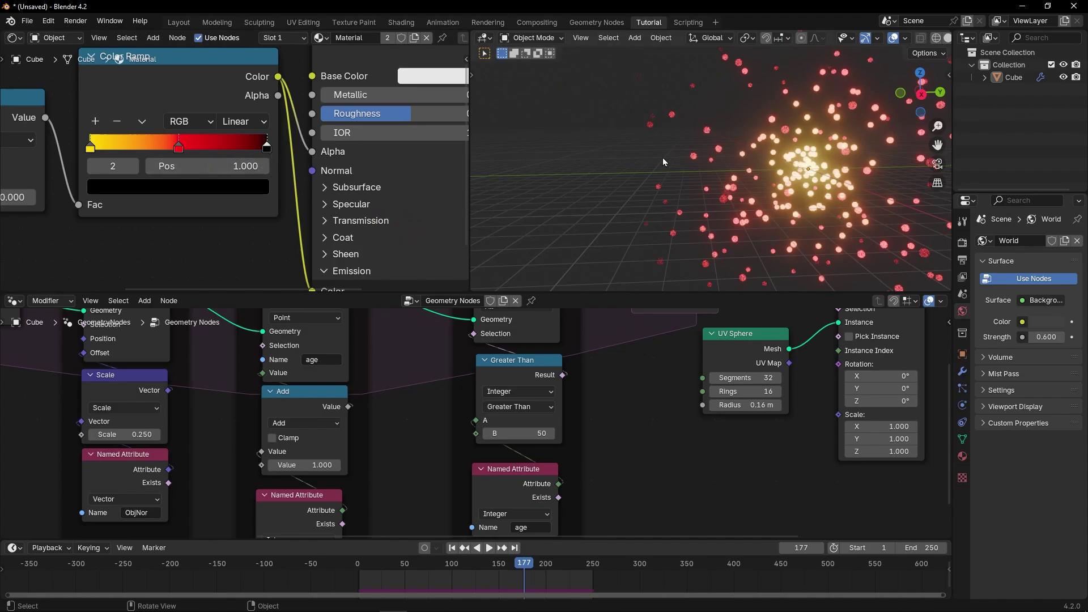
key(ctrl+space)
scroll(413, 198, up, 4)
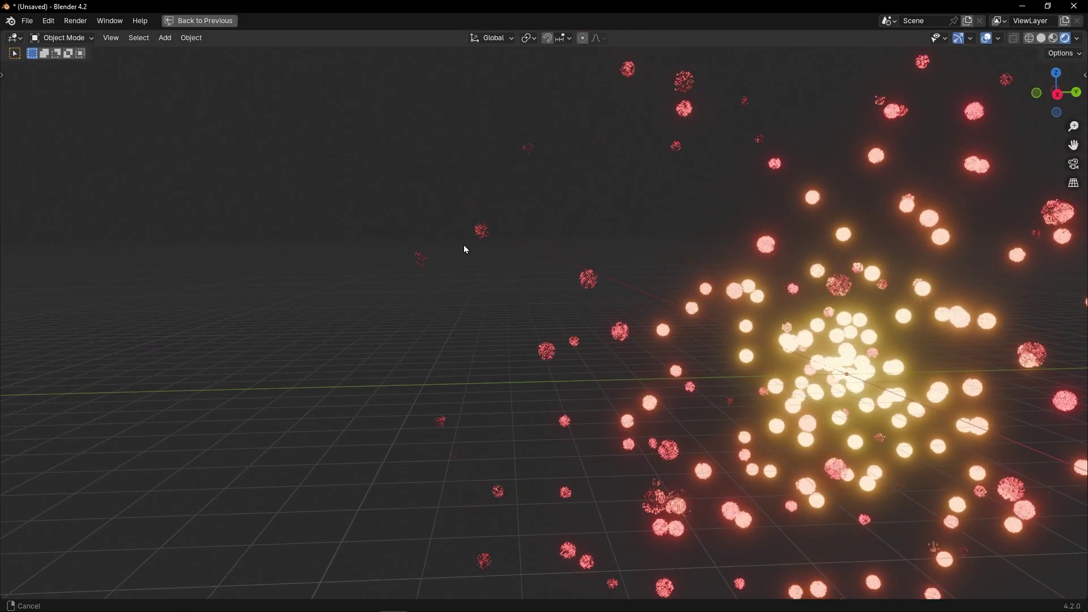
middle_drag(465, 249, 481, 262)
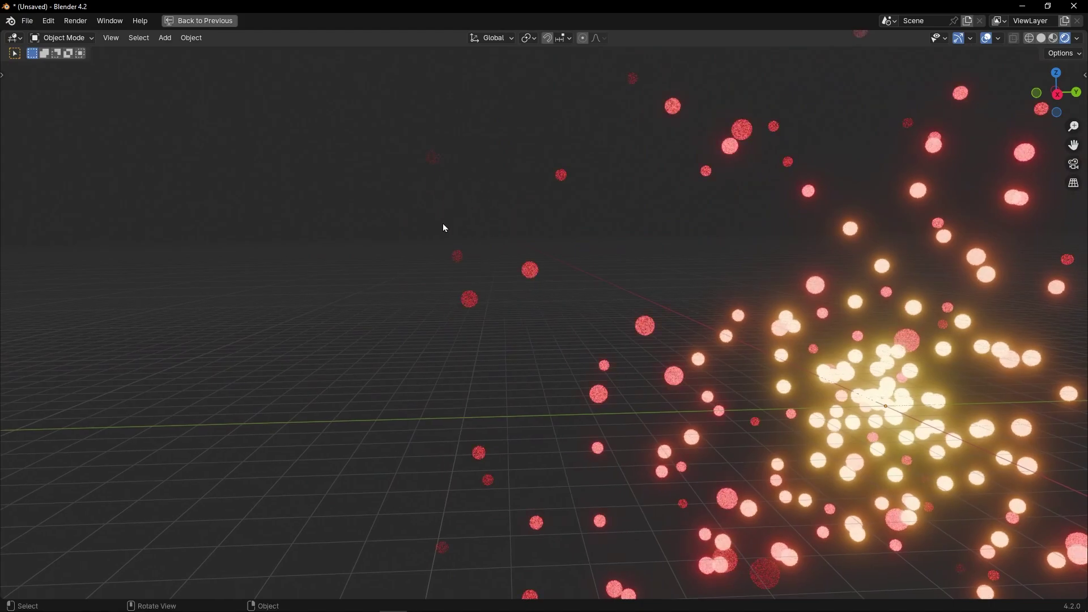
scroll(651, 326, up, 3)
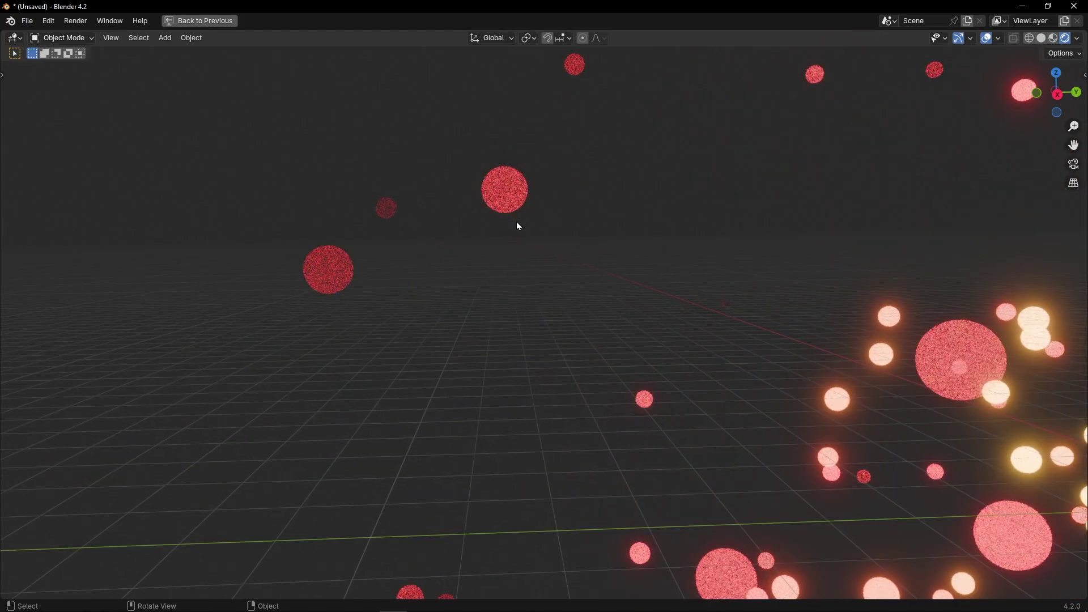
key(ctrl+space)
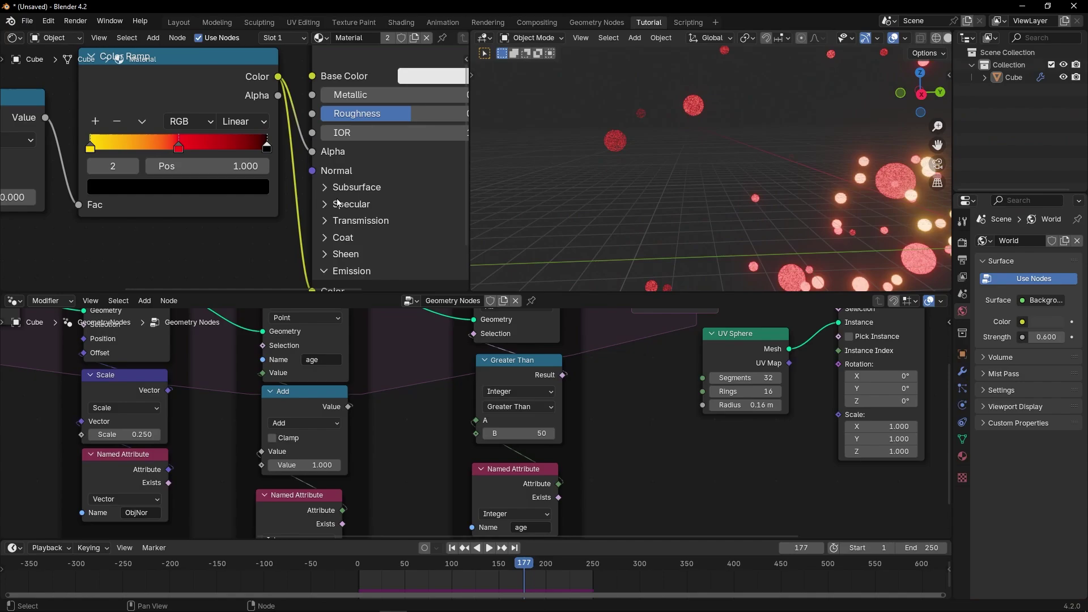
Step: Set the material's Render Method to Blended in the Shader Editor's material settings, then hide the sidebar
key(n)
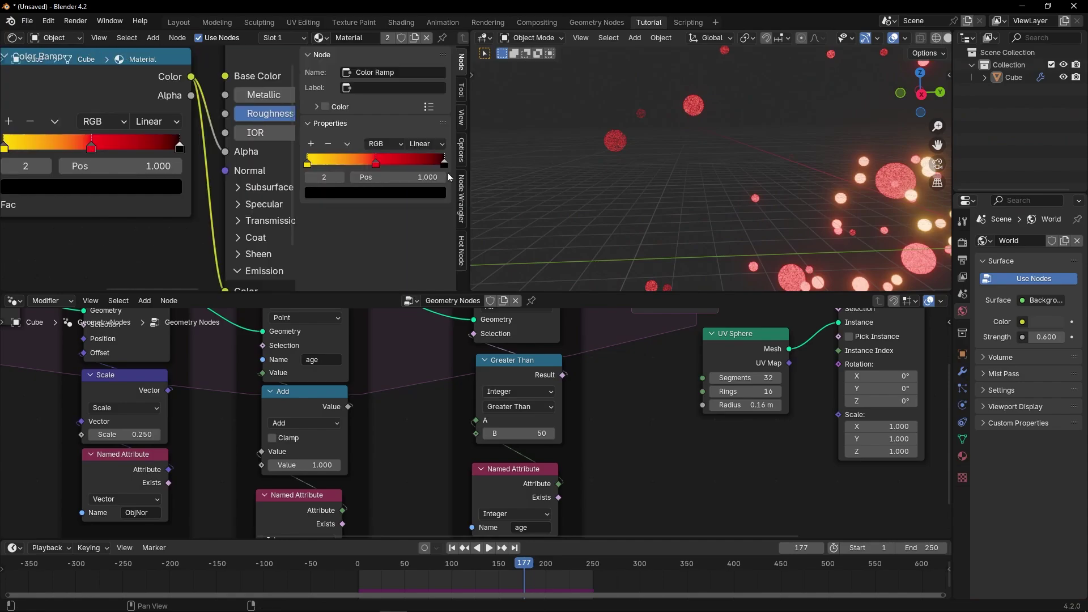
click(461, 152)
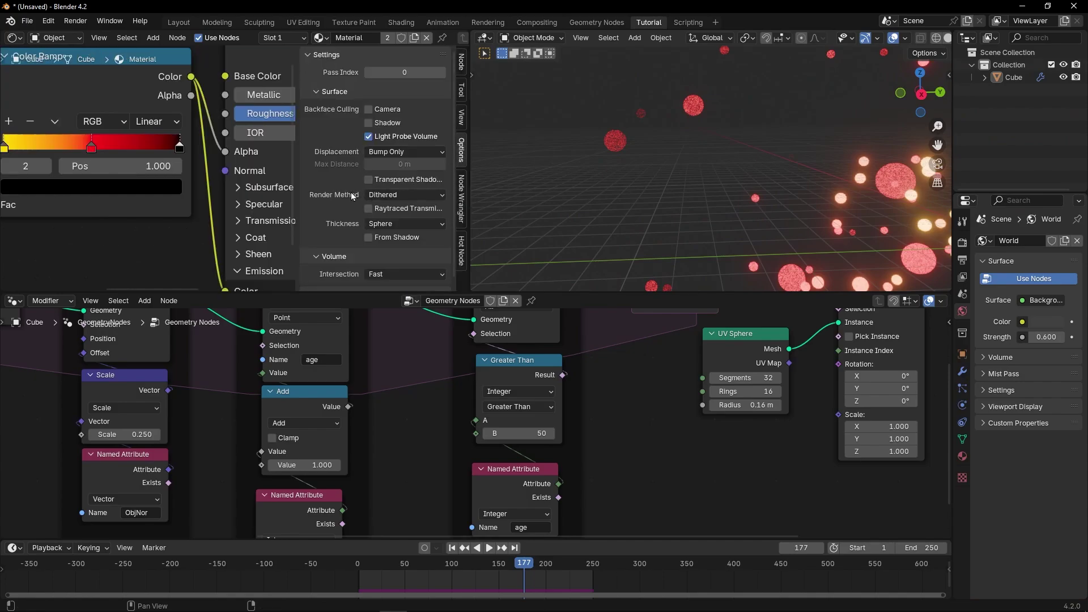
click(374, 196)
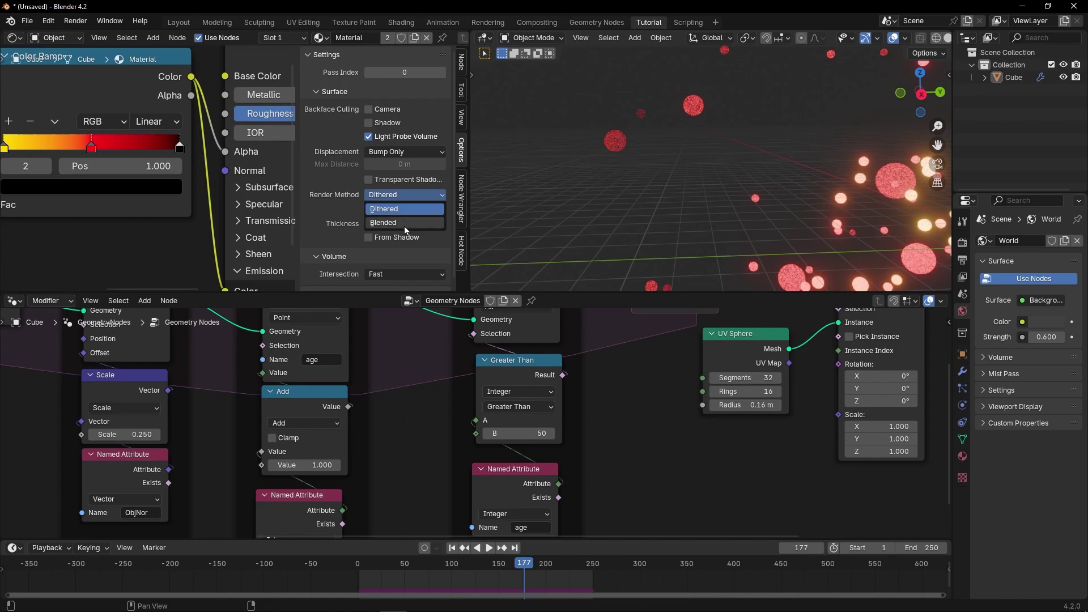
click(404, 226)
key(n)
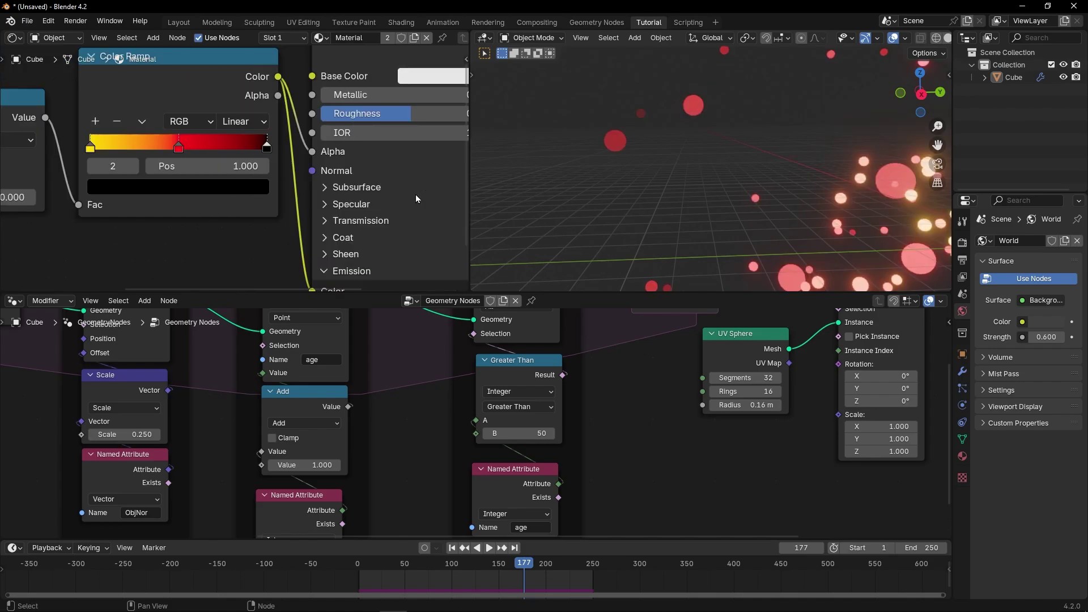
Step: Play the simulation from the first frame, pausing along the way to check how the particles fade out
scroll(412, 195, down, 4)
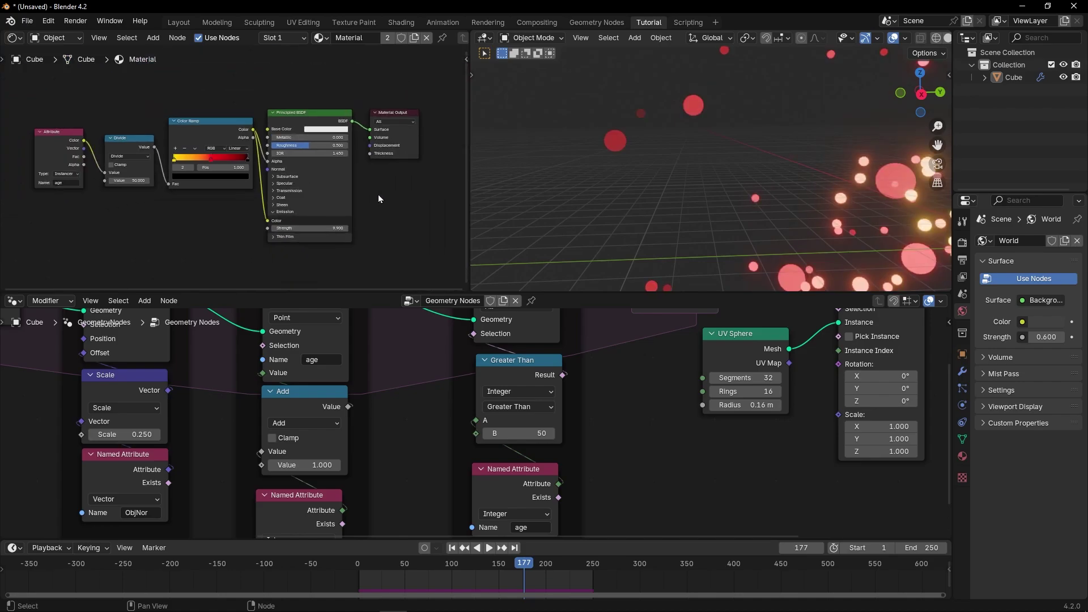
click(451, 547)
scroll(279, 168, up, 2)
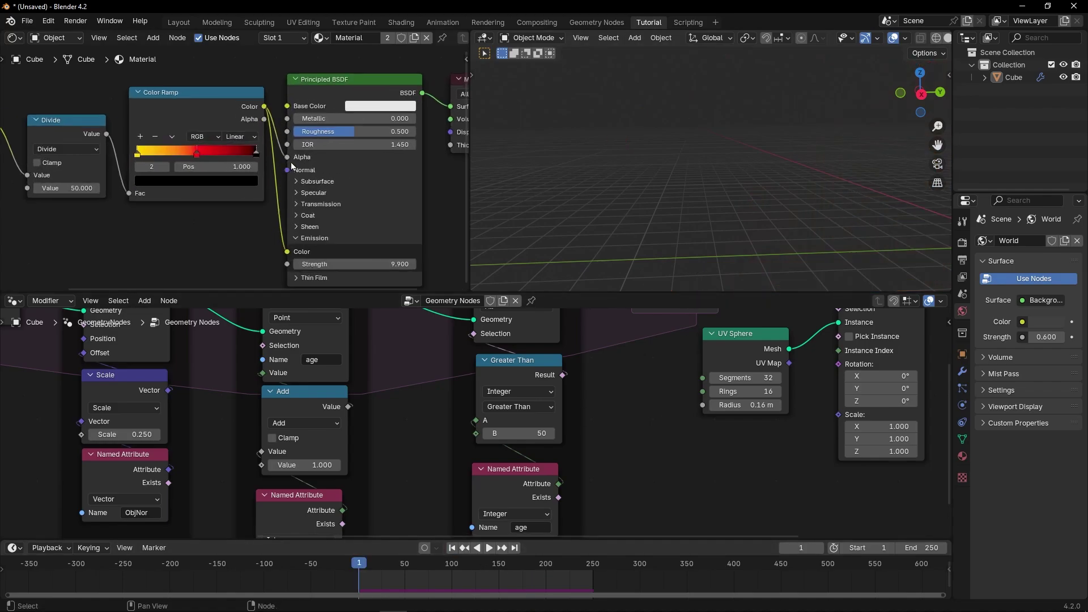
key(space)
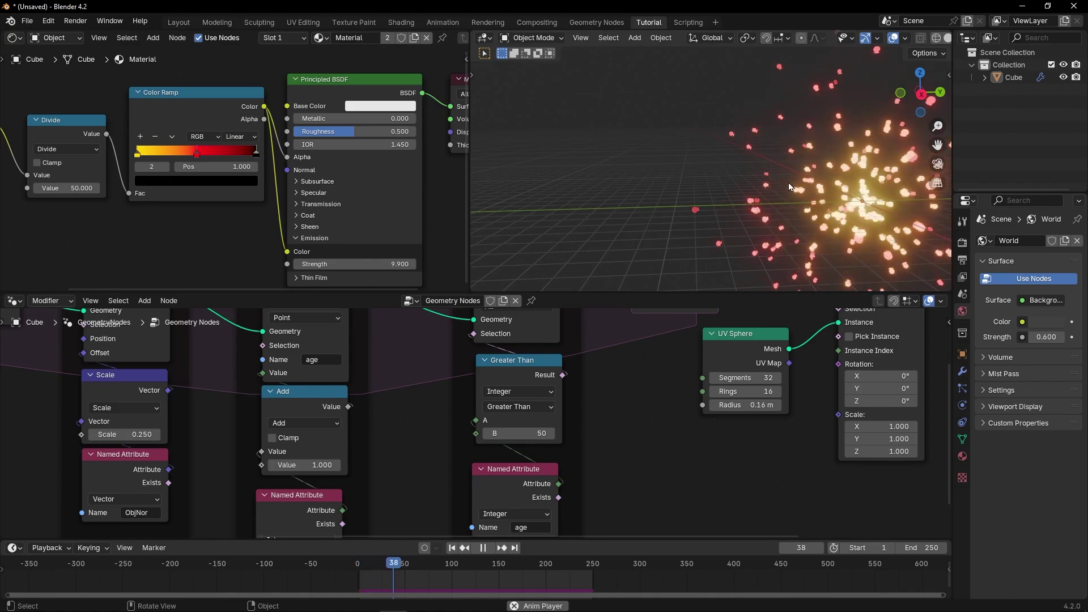
key(space)
scroll(732, 148, up, 3)
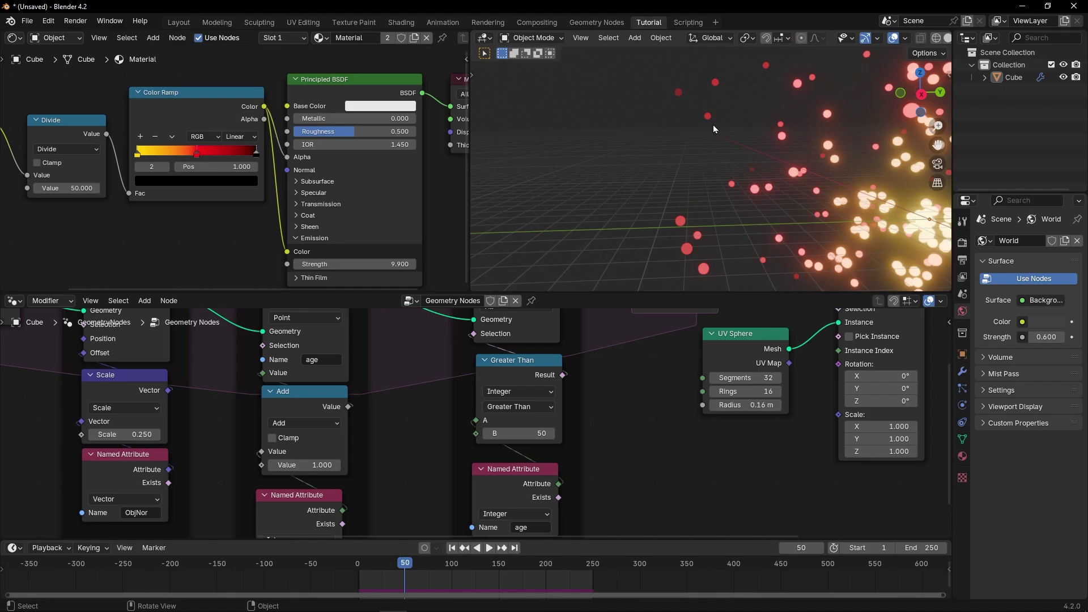
key(space)
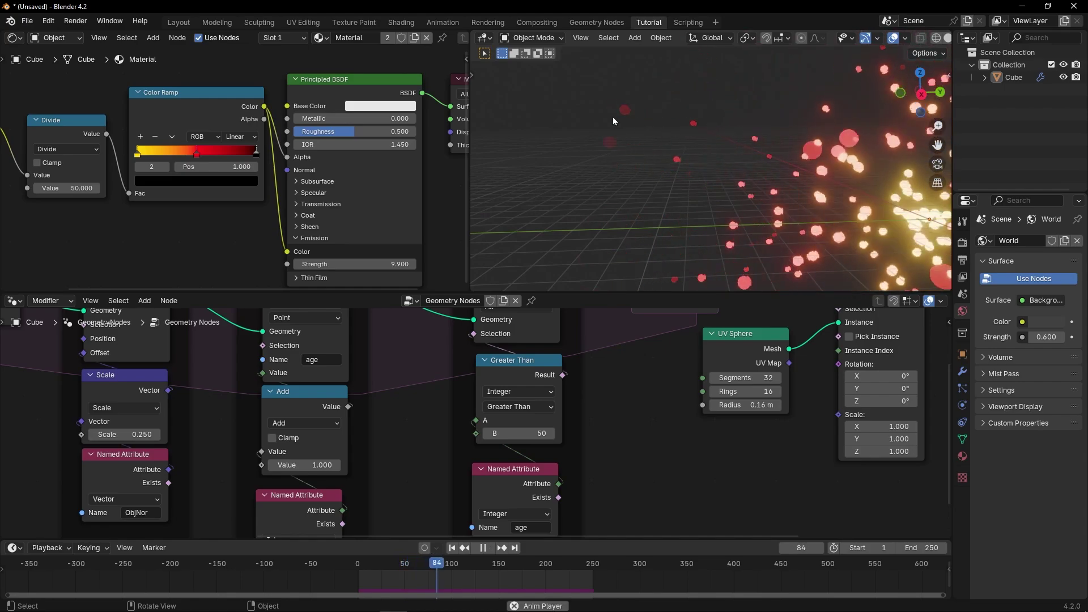
key(space)
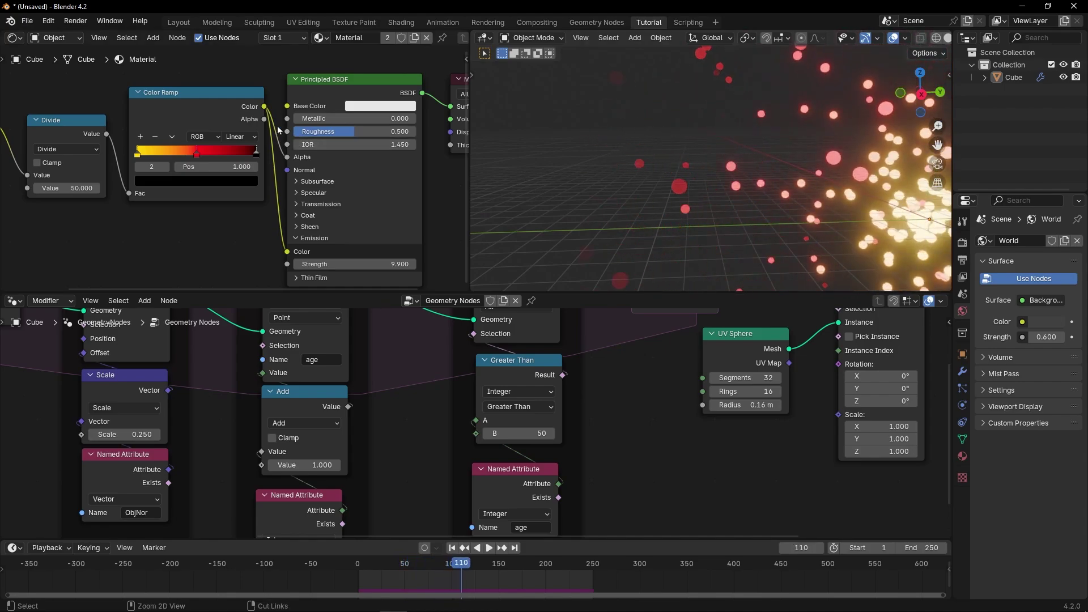
Step: Cut the Color Ramp's link to Alpha and replay the simulation from the first frame to compare the particles without fading
ctrl+right_drag(280, 138, 283, 142)
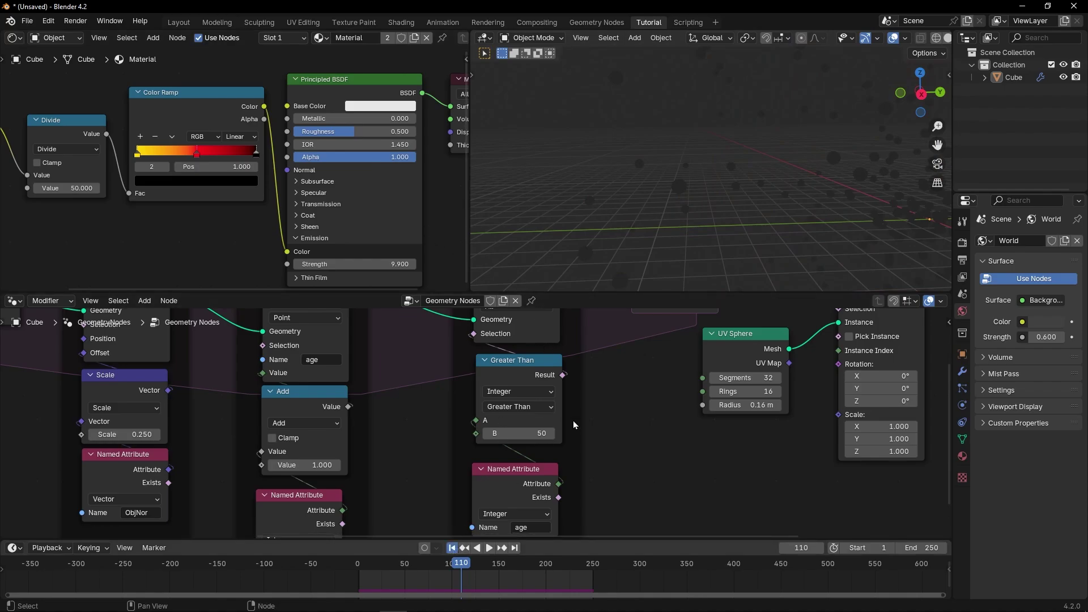
key(shift+Left)
key(space)
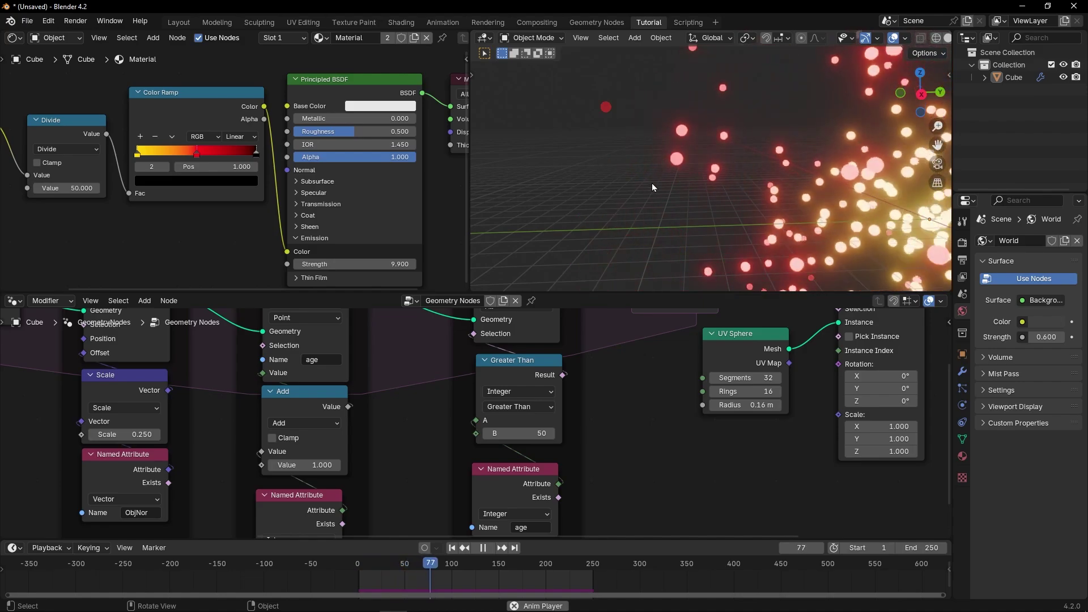
Step: Reconnect the Color Ramp's Color output to the Principled BSDF's Alpha and replay the simulation from the first frame, viewing the whole burst
drag(264, 106, 295, 159)
key(Escape)
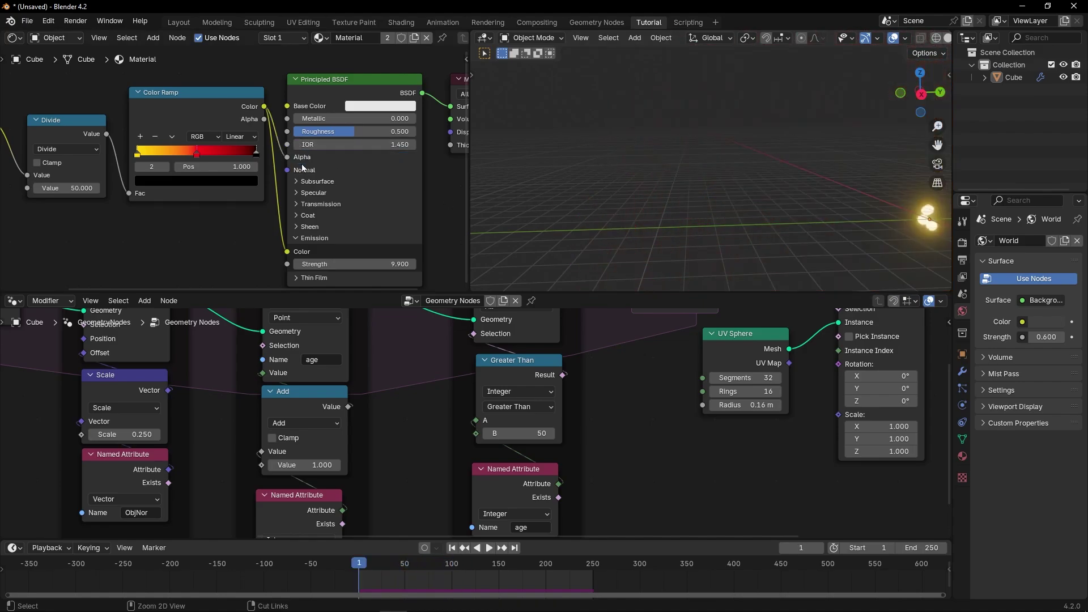
key(space)
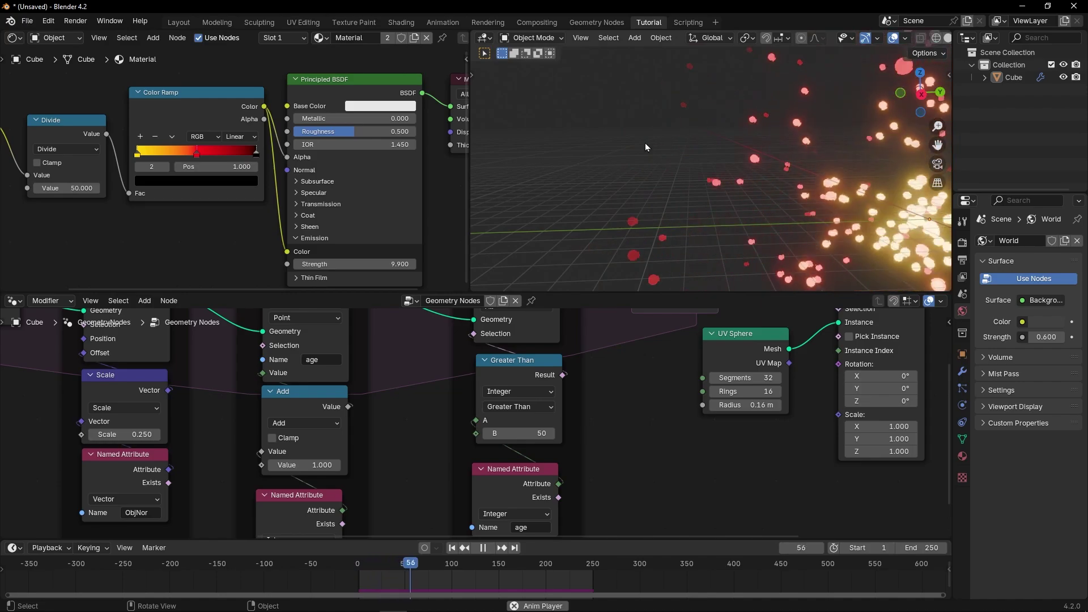
scroll(833, 192, down, 2)
shift+middle_drag(841, 203, 737, 171)
scroll(760, 183, down, 4)
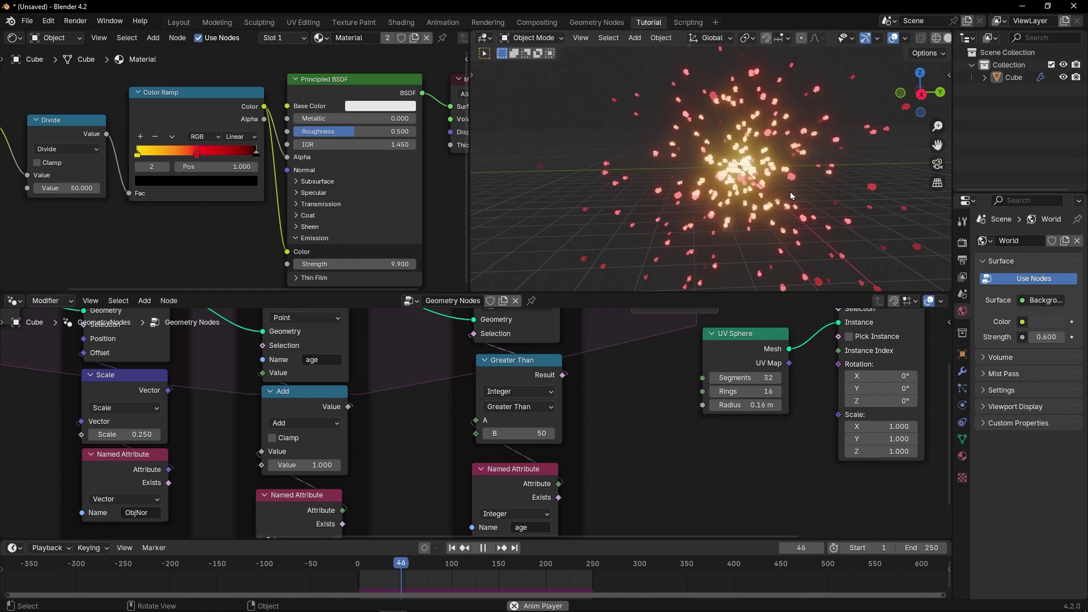
middle_drag(791, 196, 703, 145)
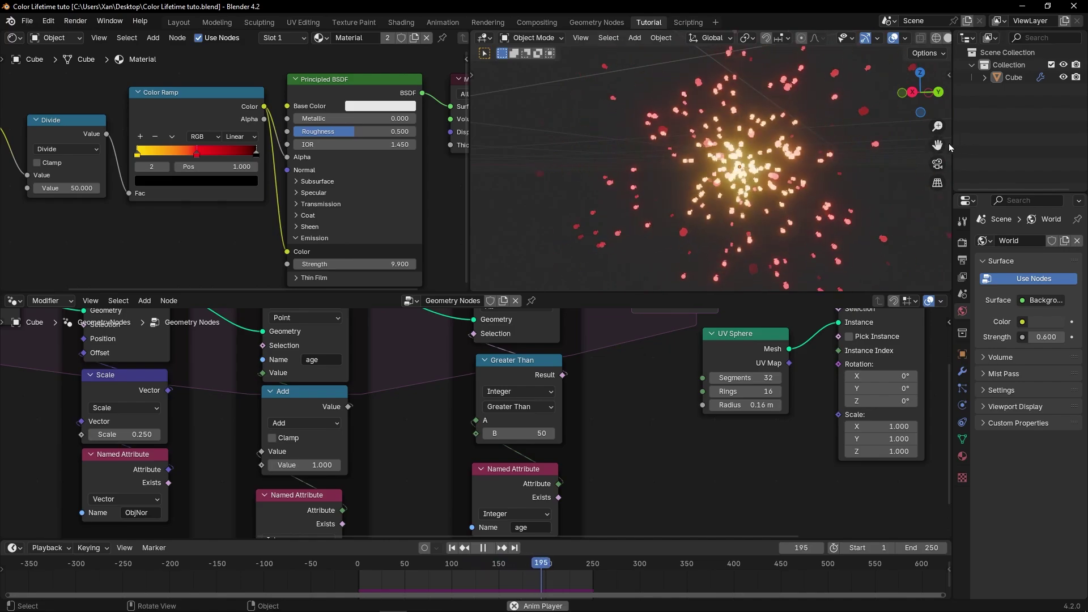
Step: Hide the Outliner and Properties editors and maximize the Geometry Node Editor to review the whole node tree
drag(949, 147, 1069, 149)
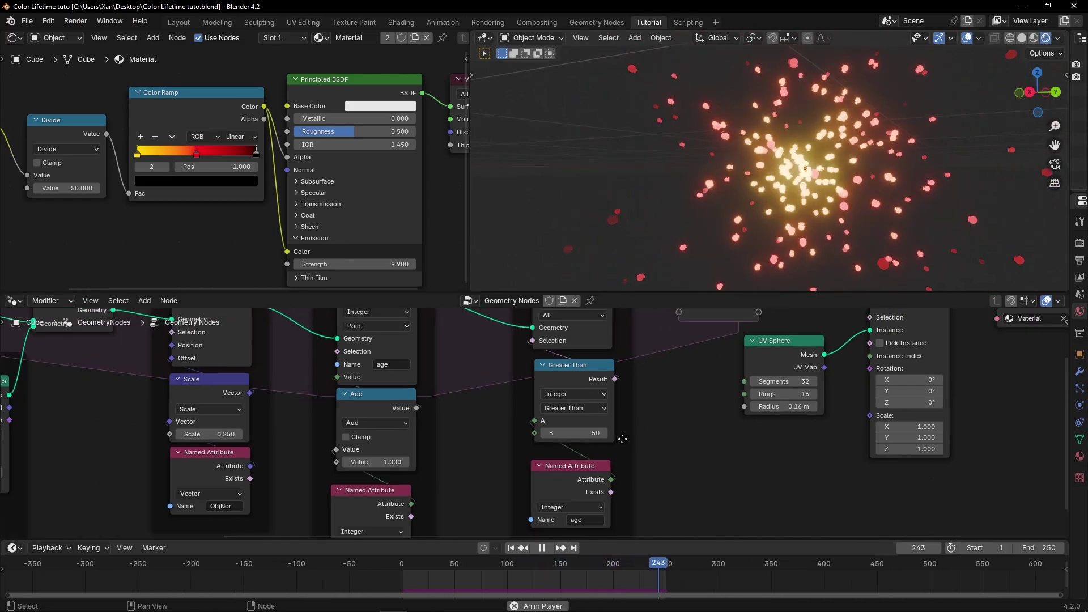
scroll(654, 457, down, 4)
key(ctrl+space)
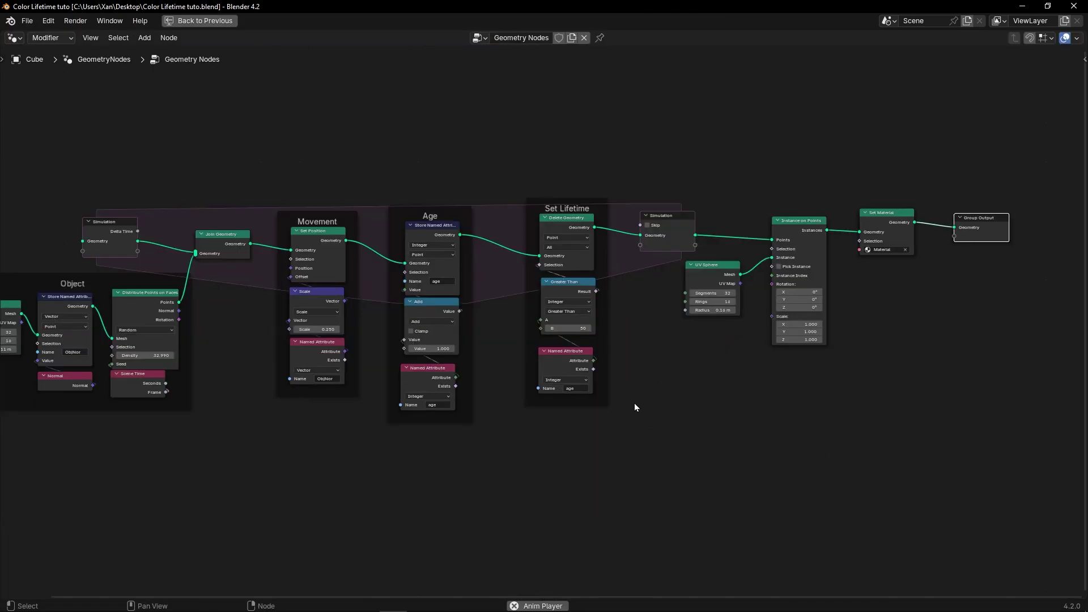
Step: Move the Set Lifetime frame and all downstream nodes away from the Age frame, and place the UV Sphere node beneath Instance on Points
scroll(634, 407, up, 2)
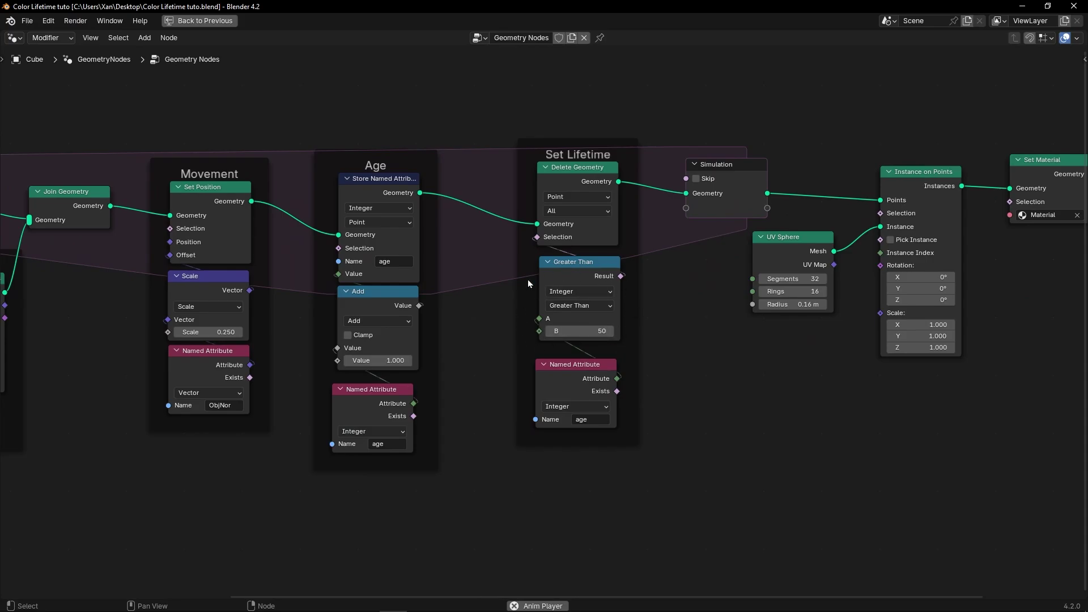
scroll(517, 302, down, 2)
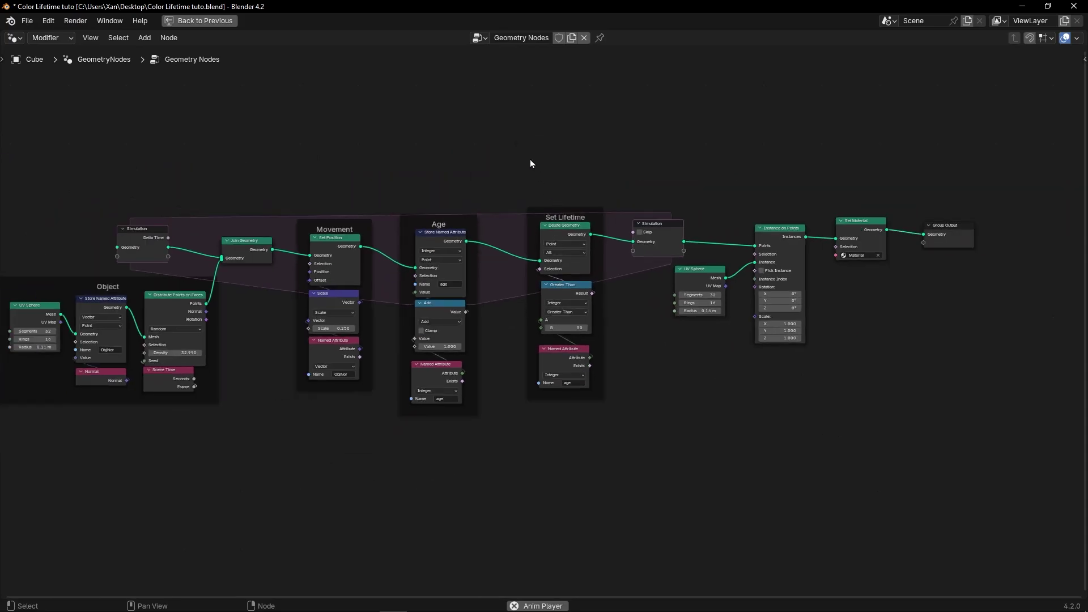
drag(525, 155, 932, 446)
key(g)
click(637, 316)
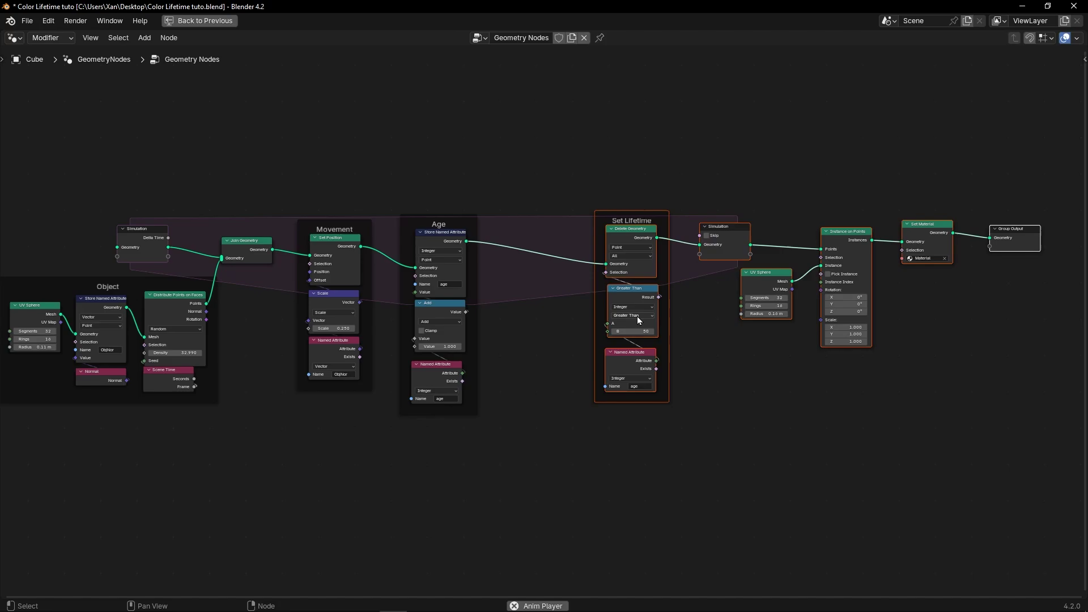
drag(760, 278, 841, 361)
Step: Add an integer Random Value node linked to the B input of the Greater Than node in the Set Lifetime frame
scroll(576, 333, up, 2)
scroll(551, 330, up, 2)
middle_drag(552, 330, 597, 331)
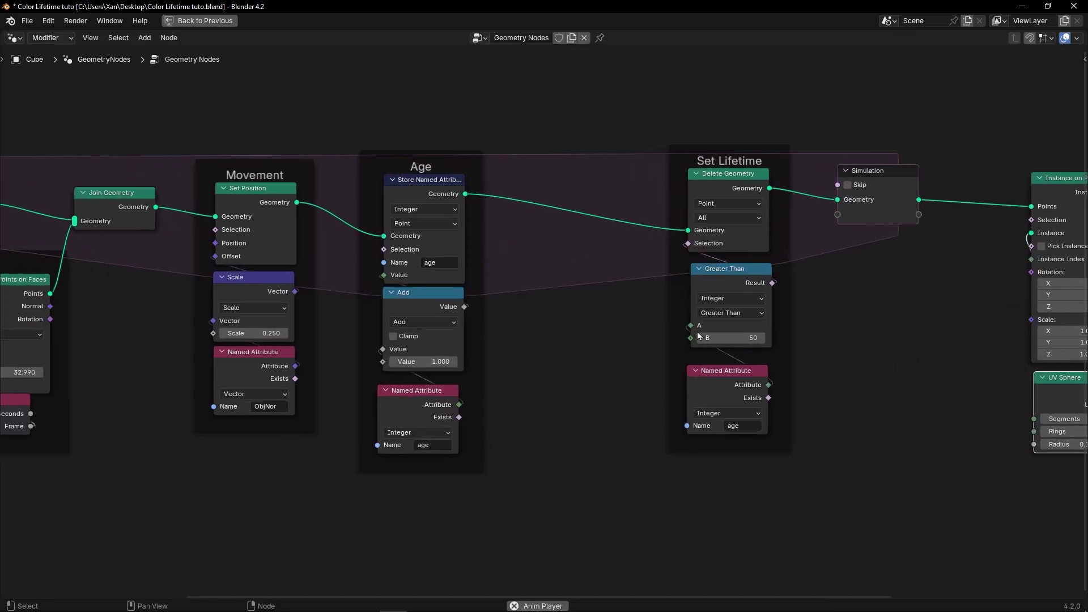
drag(690, 338, 583, 334)
text(rand)
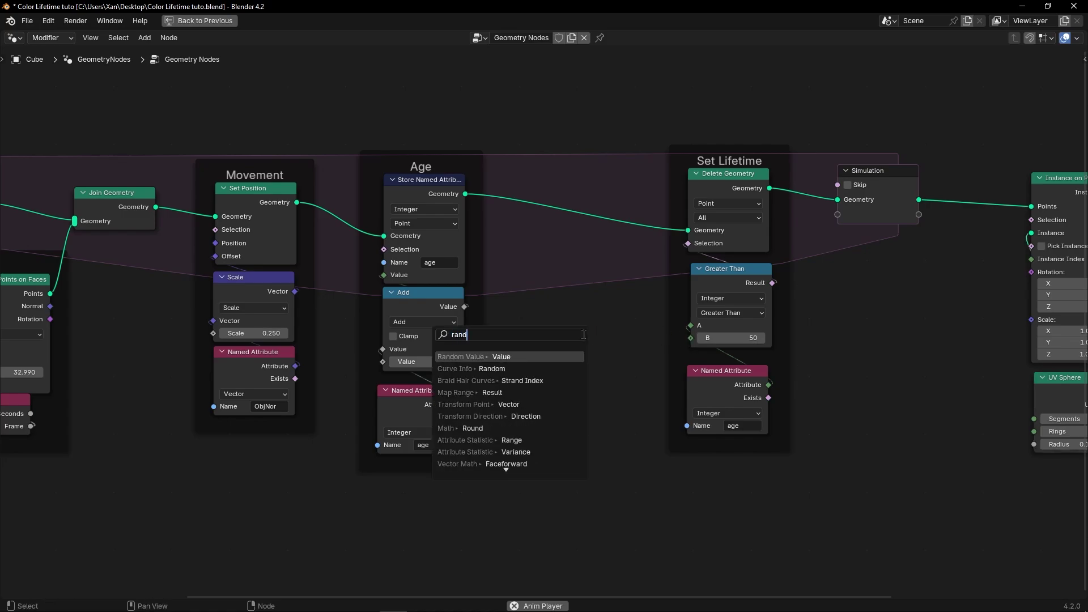
key(Return)
click(630, 328)
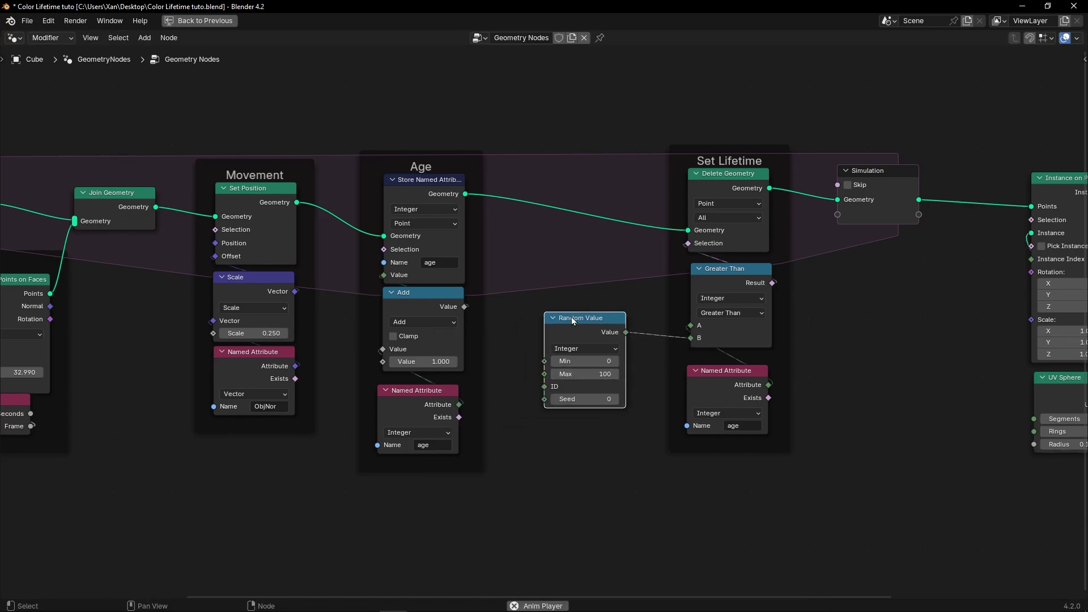
Step: Restore the multi-editor layout and set the Random Value node's Min to 5 and Max to 50
scroll(604, 337, up, 1)
key(ctrl+space)
middle_drag(620, 399, 612, 342)
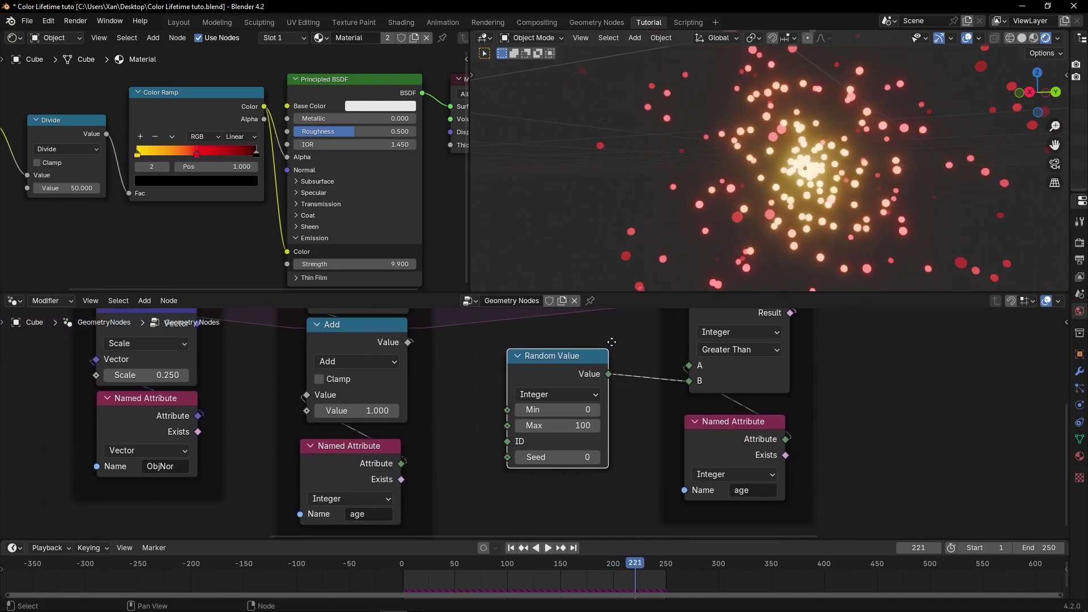
scroll(547, 405, up, 2)
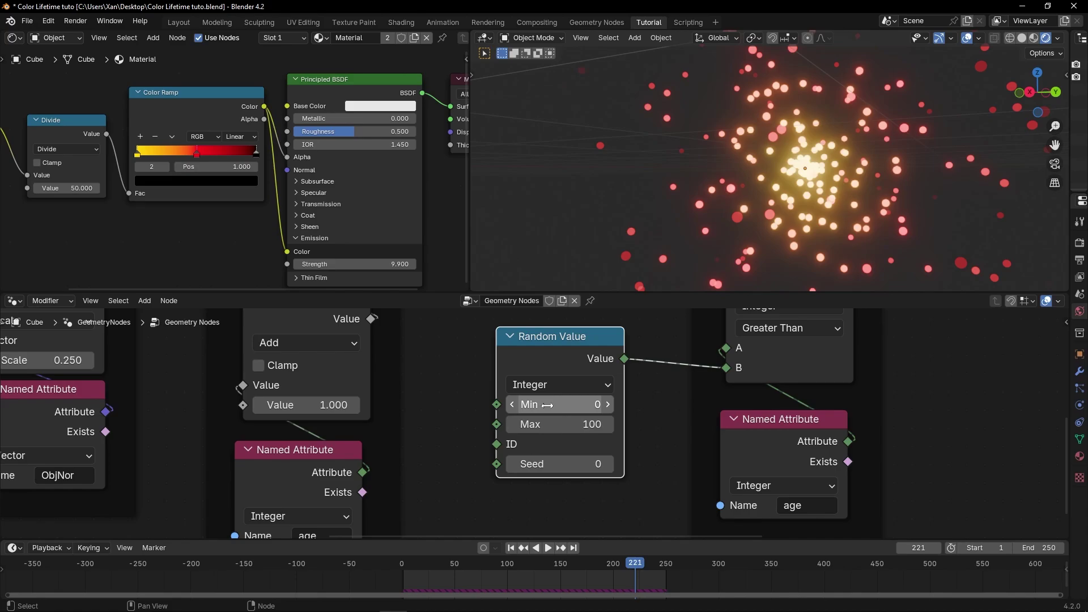
click(547, 405)
text(5)
key(Tab)
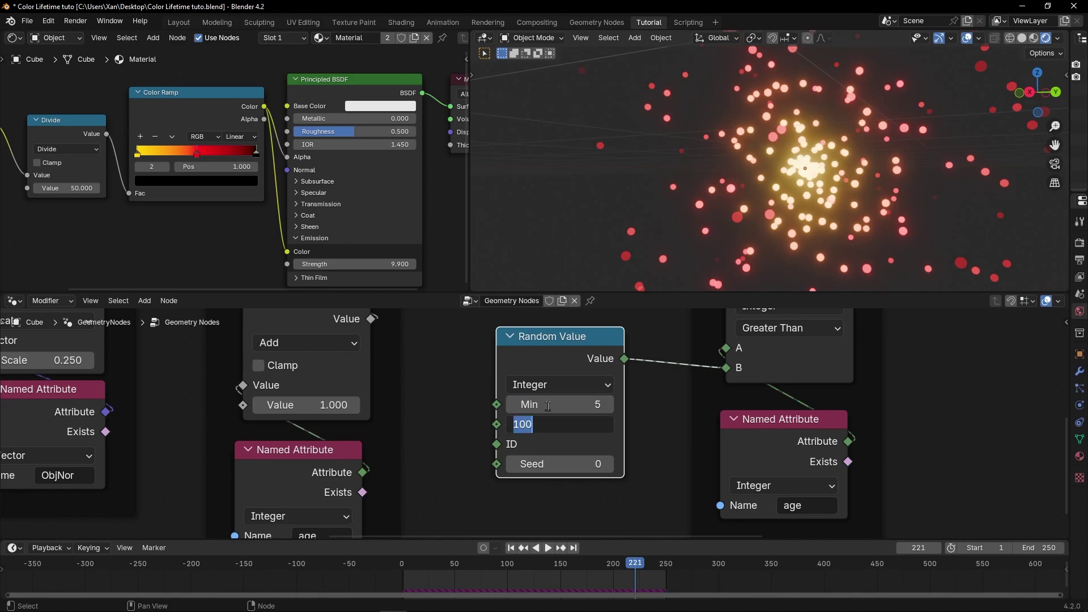
text(50)
key(Return)
Step: Replay the simulation from the first frame to check the randomized lifetimes, and inspect the material's Attribute and Divide nodes
key(shift+Left)
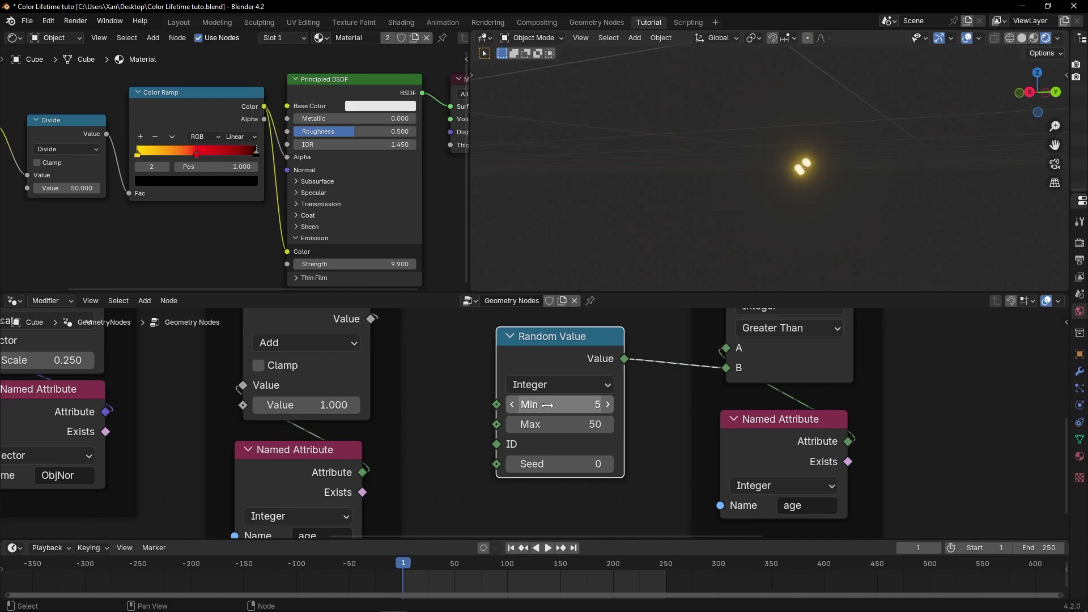
key(space)
middle_drag(748, 182, 758, 193)
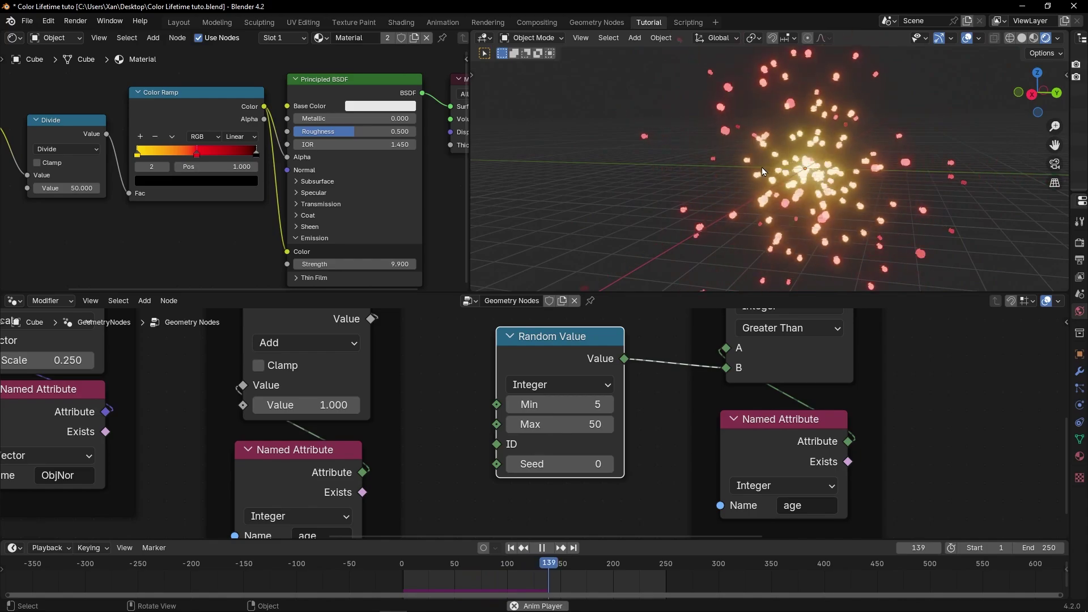
key(space)
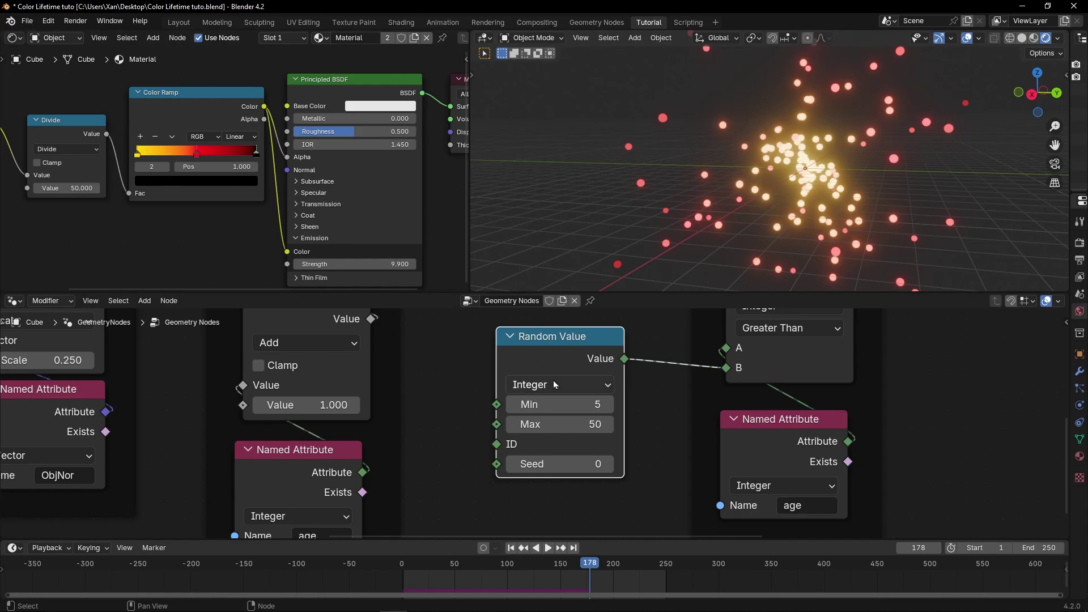
scroll(553, 380, down, 1)
middle_drag(185, 250, 315, 235)
drag(88, 130, 91, 121)
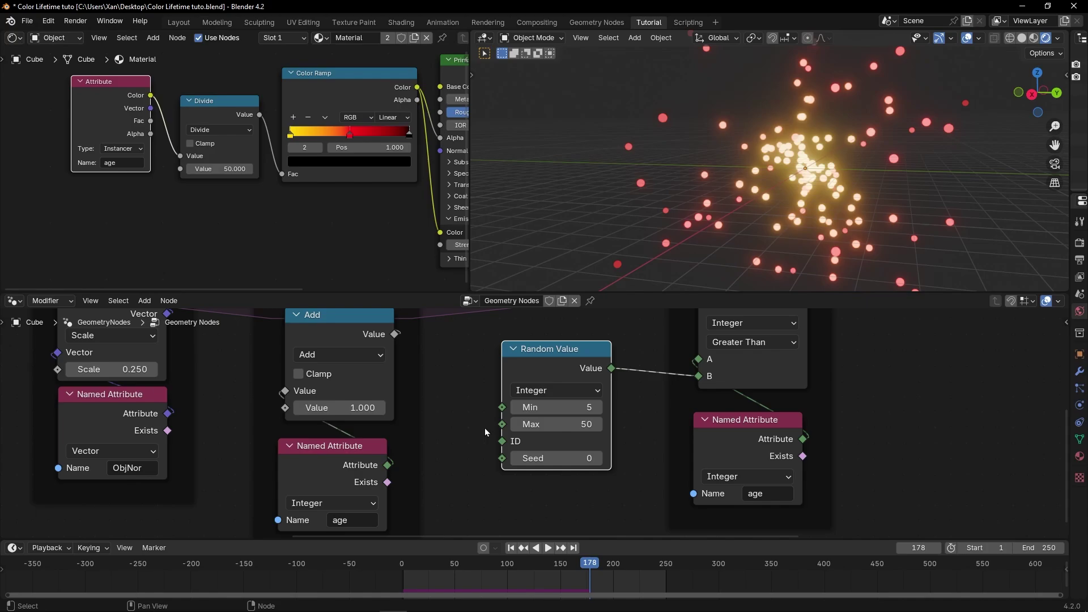
Step: Maximize the Geometry Node Editor and shift Random Value, Set Lifetime and the downstream nodes further from the Age frame
key(ctrl+space)
scroll(593, 245, down, 3)
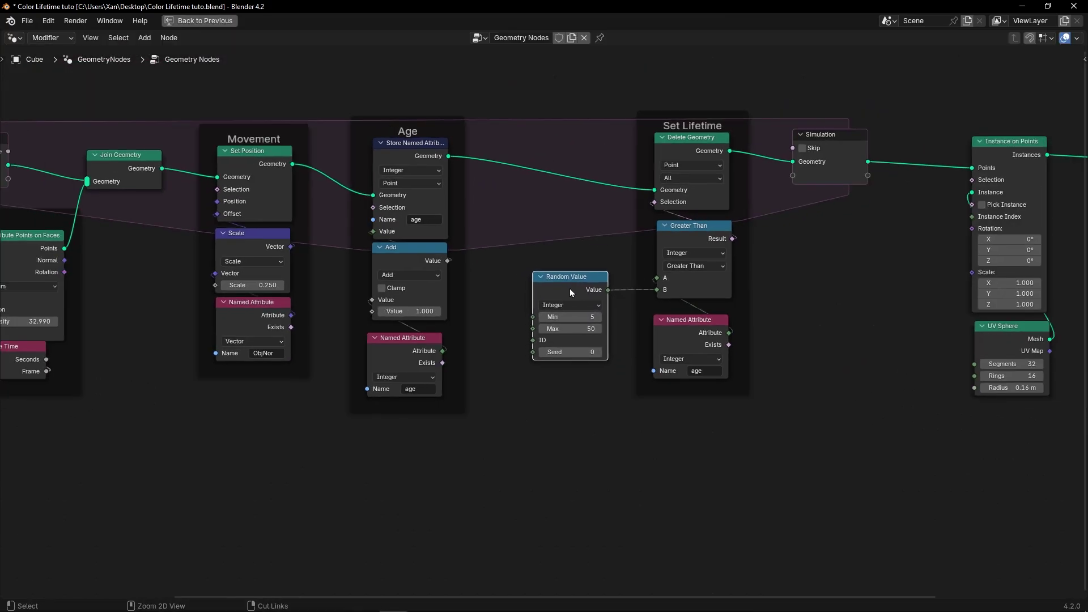
key(ctrl+space)
key(ctrl+space)
scroll(639, 243, down, 2)
drag(463, 145, 1061, 454)
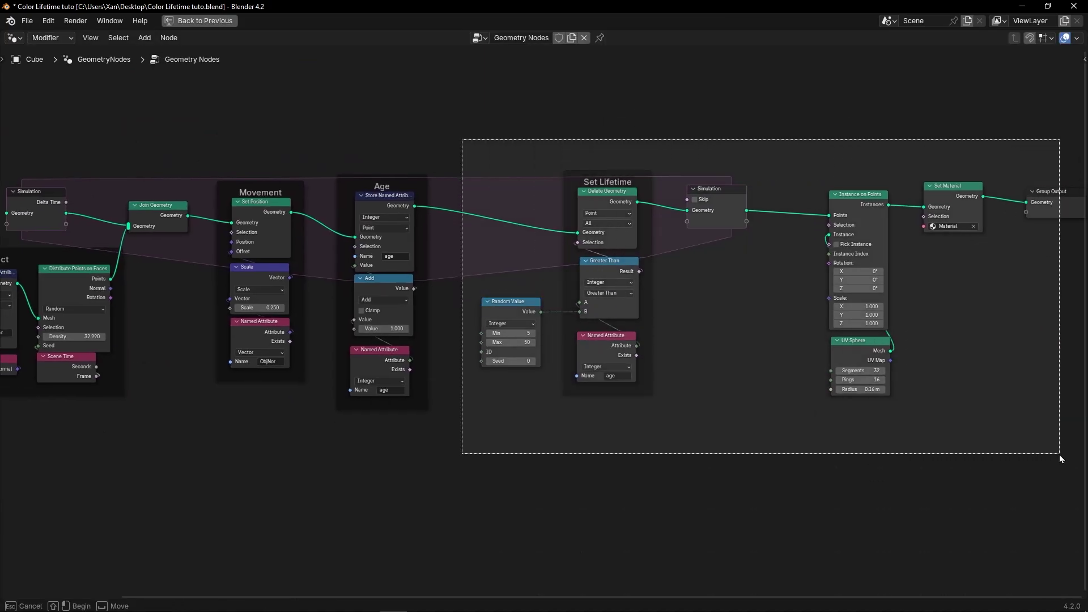
drag(521, 324, 586, 326)
click(586, 325)
scroll(568, 274, up, 2)
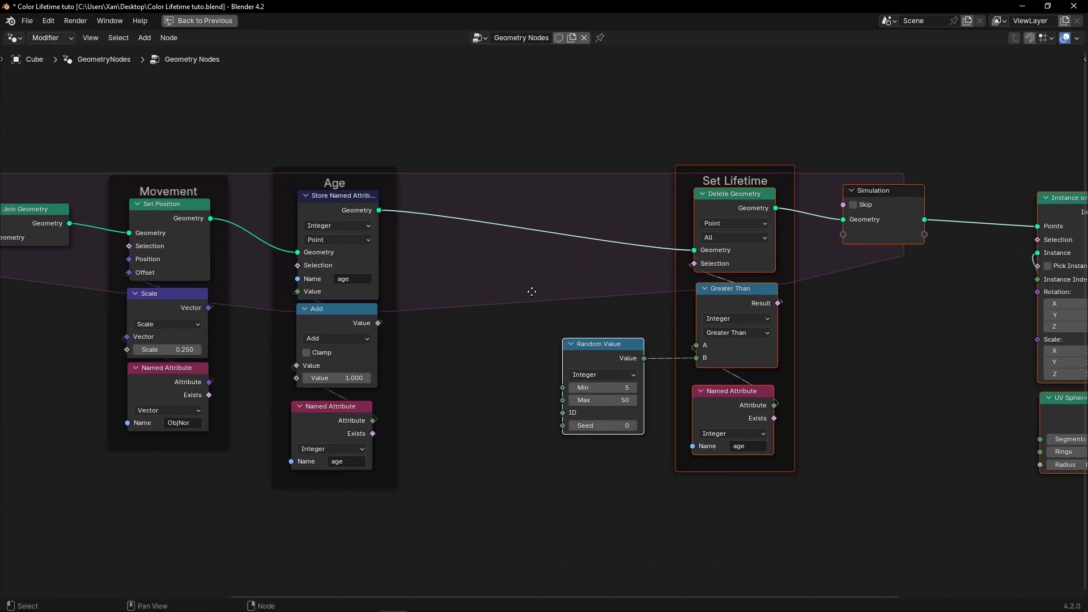
Step: Insert a Store Named Attribute node into the geometry link between the Age and Set Lifetime frames
key(shift+a)
text(store)
key(Return)
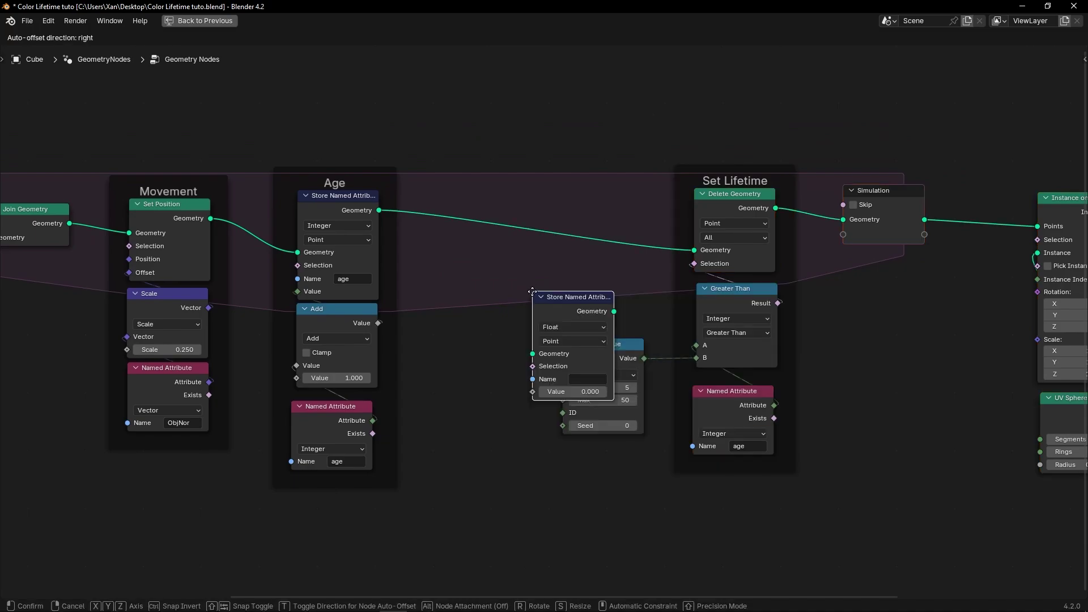
click(527, 212)
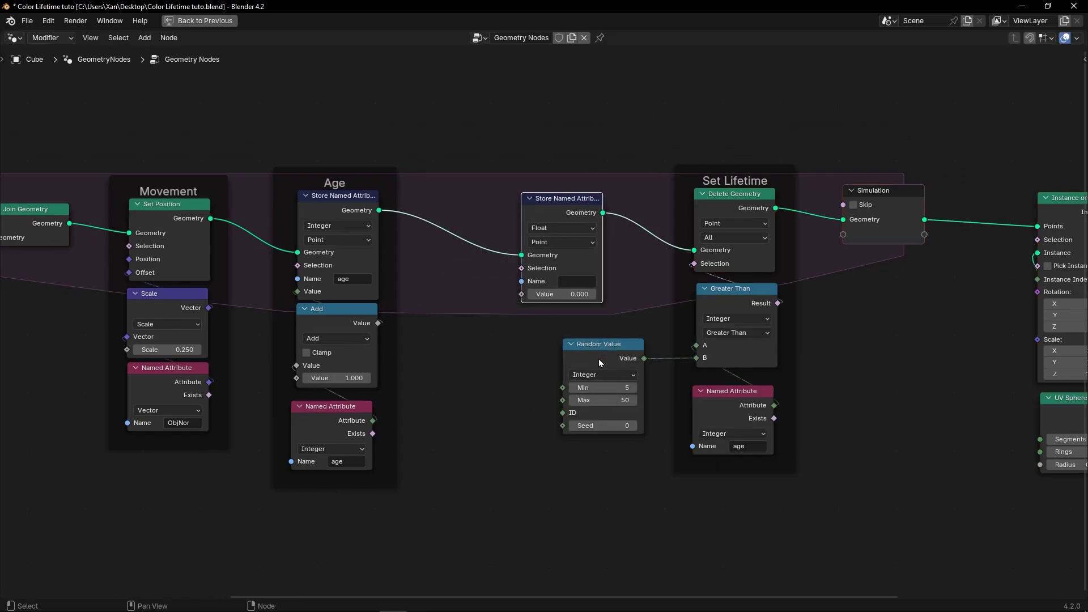
Step: Cut Random Value's link to Greater Than and connect its output to the new Store Named Attribute node's Value
drag(600, 363, 489, 366)
ctrl+right_drag(600, 342, 602, 366)
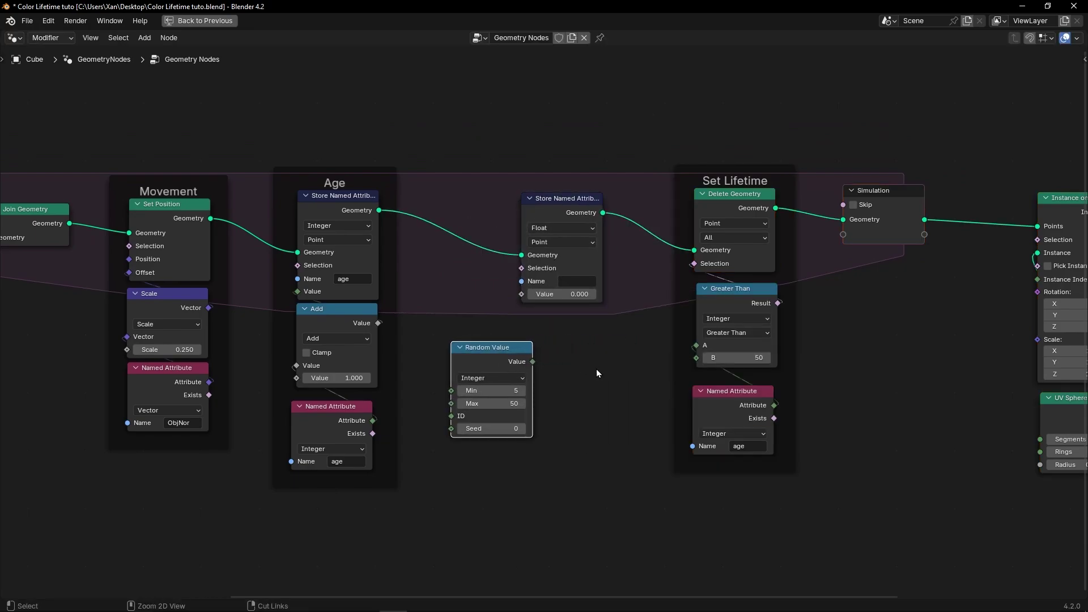
drag(532, 362, 521, 294)
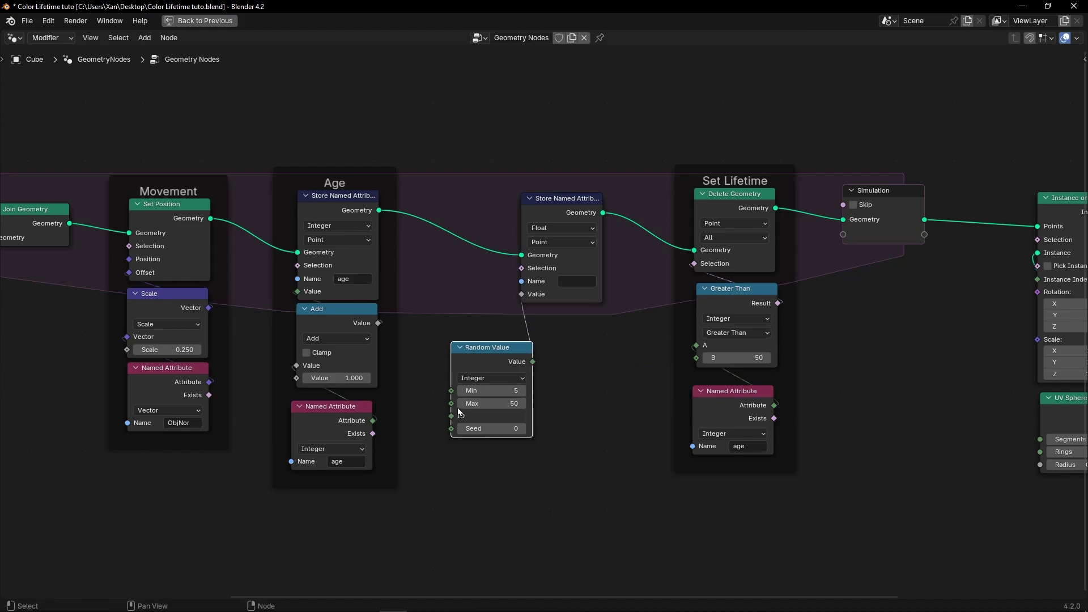
Step: Set the new Store Named Attribute node to Integer with the name "lifetime", and place Random Value beneath it
click(556, 229)
click(552, 267)
scroll(530, 317, up, 2)
drag(491, 366, 585, 324)
click(589, 266)
text(lifetime)
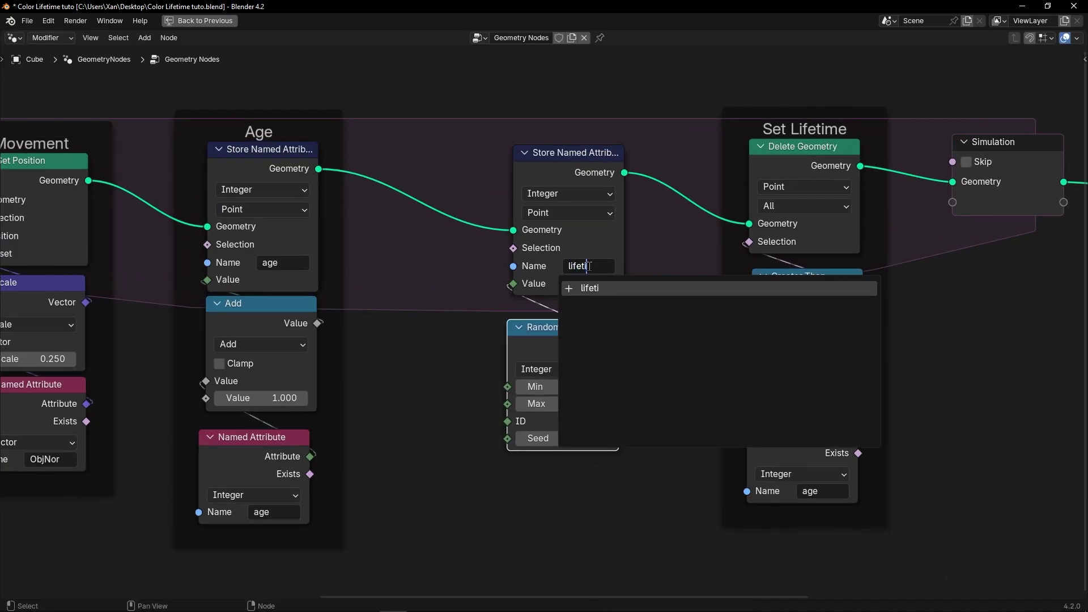
key(Return)
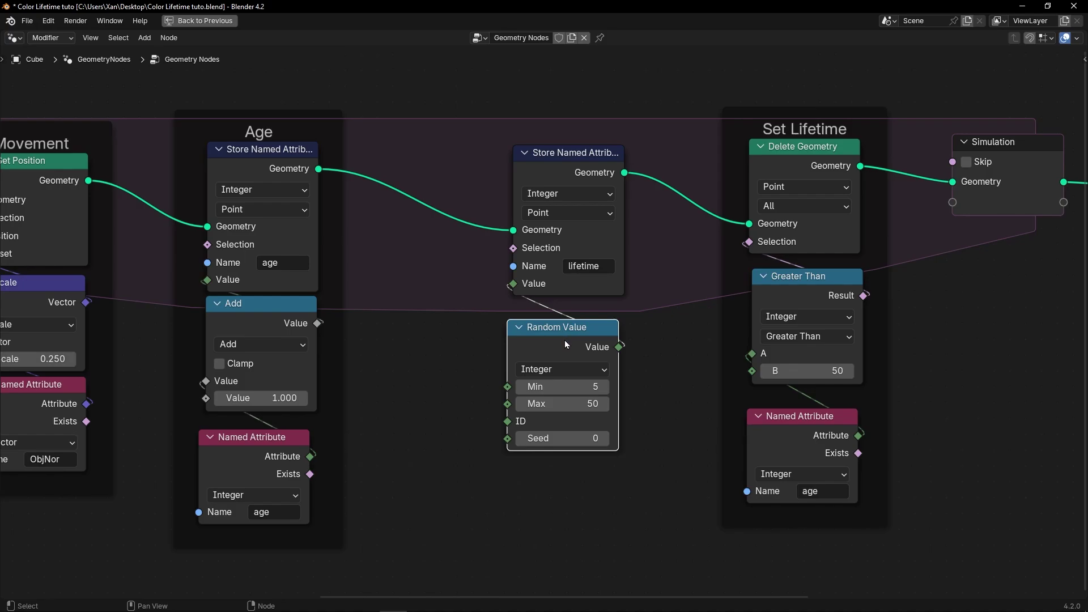
Step: Link Random Value to Greater Than's B input and frame it with its Store Named Attribute node under the label "Lifetime"
drag(565, 344, 752, 371)
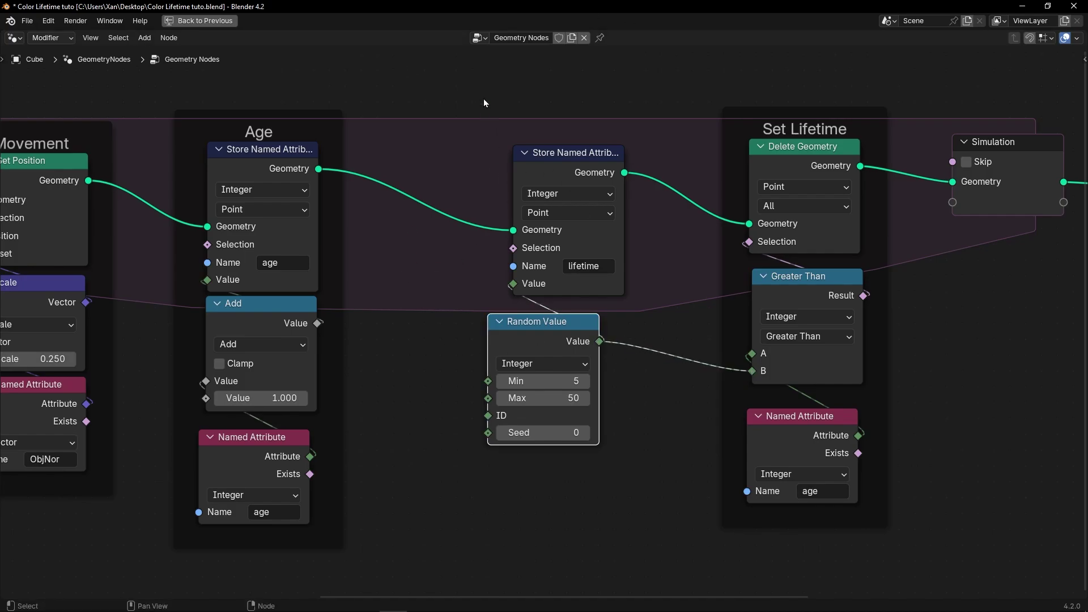
drag(484, 103, 612, 506)
key(ctrl+j)
key(F2)
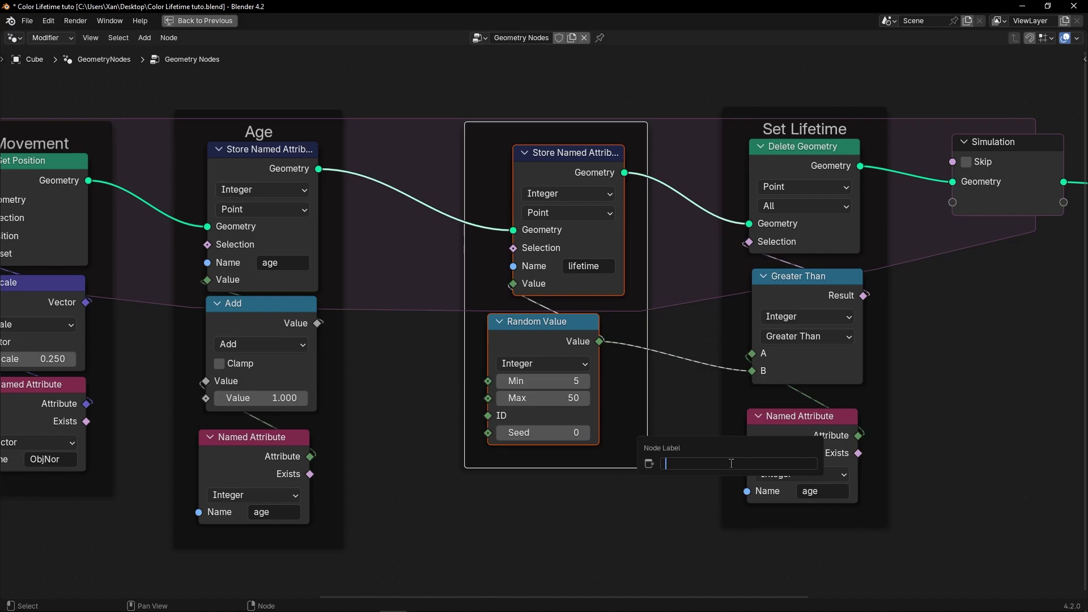
text(Lifetime)
key(Return)
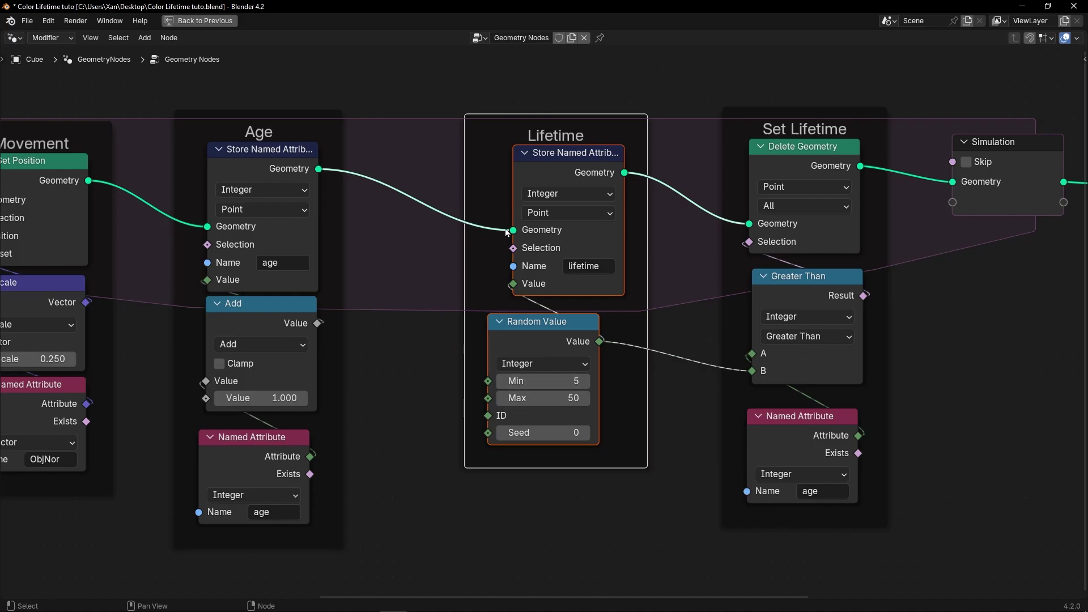
drag(546, 334, 572, 339)
click(561, 493)
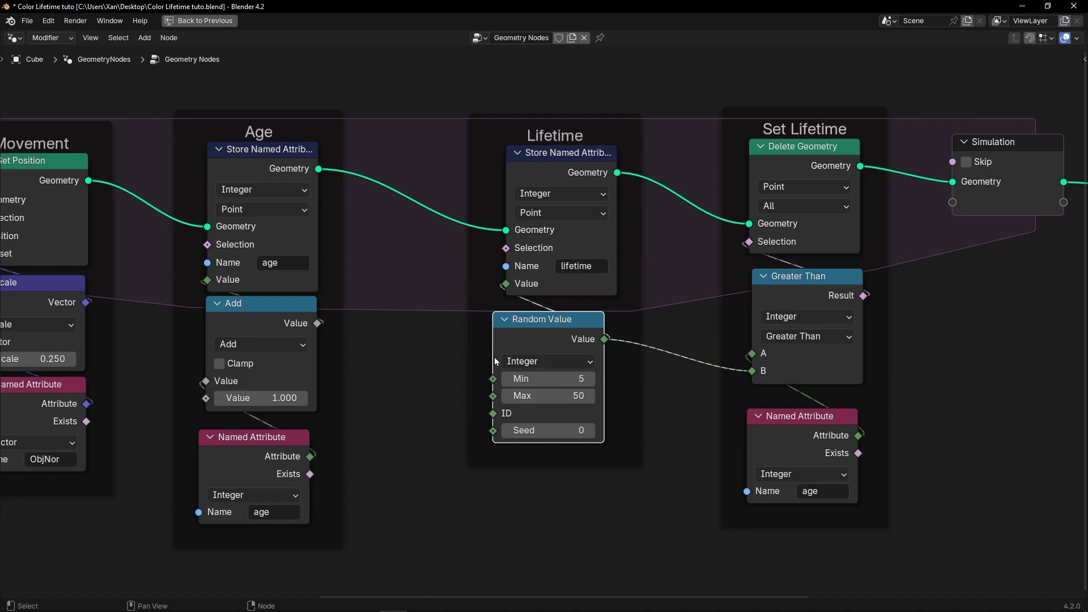
Step: Restore the multi-editor layout, duplicate the material's age Attribute node and name the copy's attribute "lifetime"
key(ctrl+space)
scroll(549, 379, down, 6)
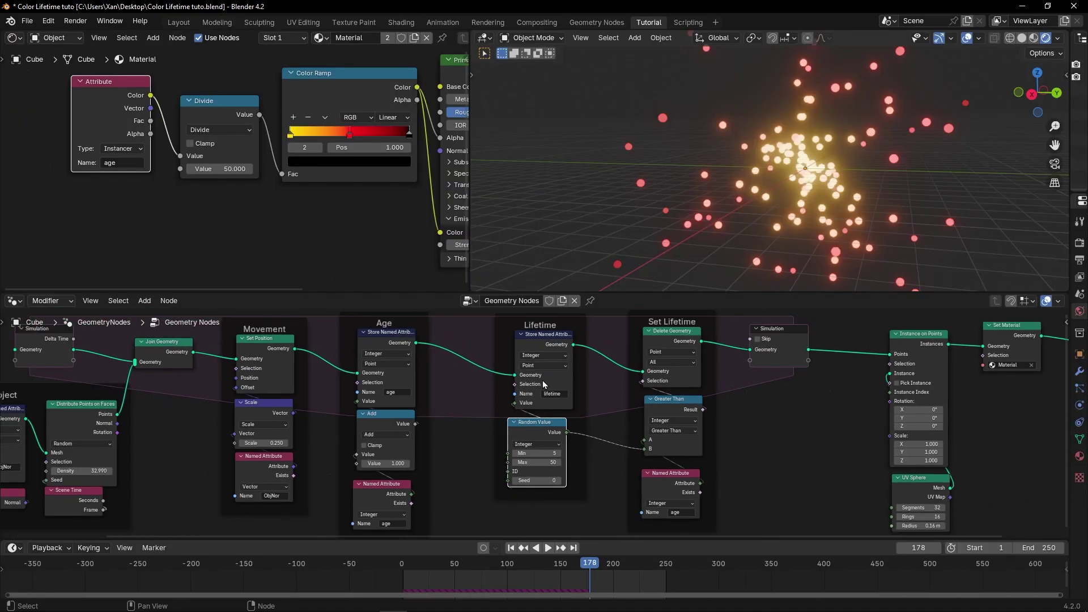
middle_drag(101, 227, 144, 215)
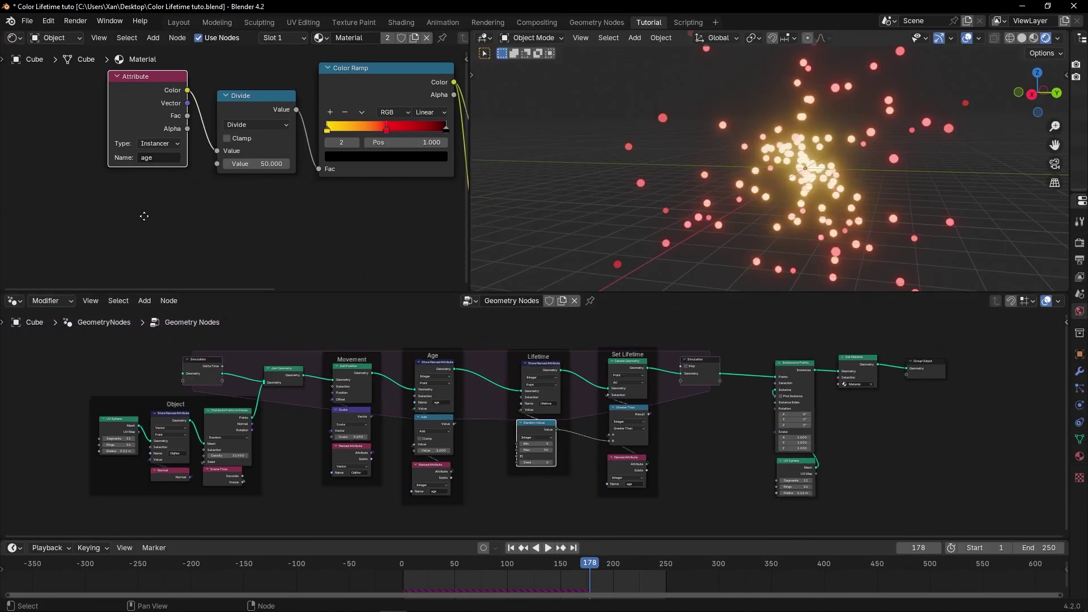
key(shift+d)
click(134, 223)
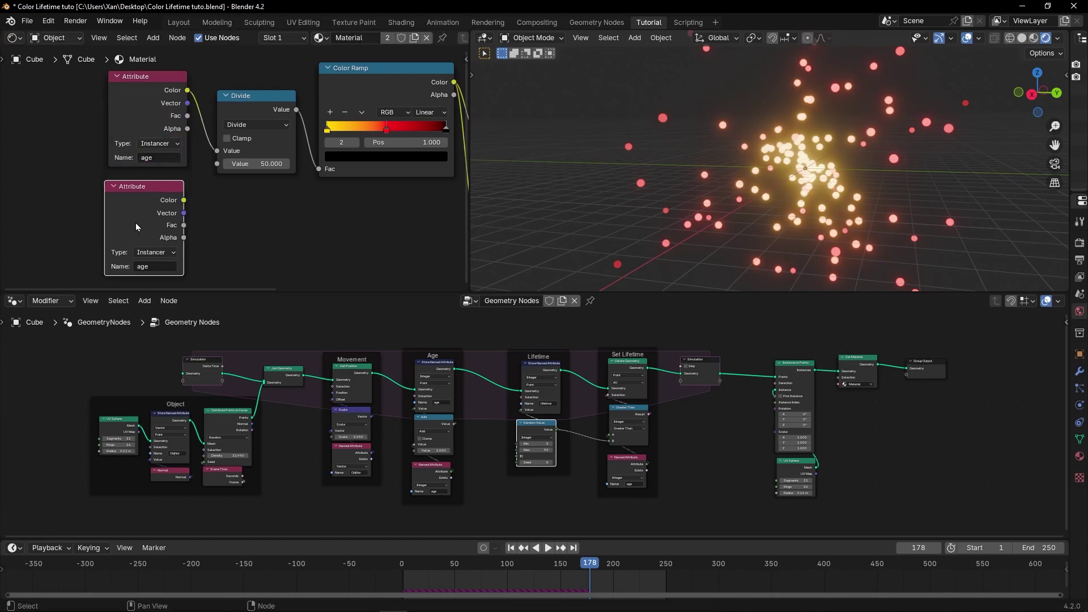
scroll(205, 208, up, 3)
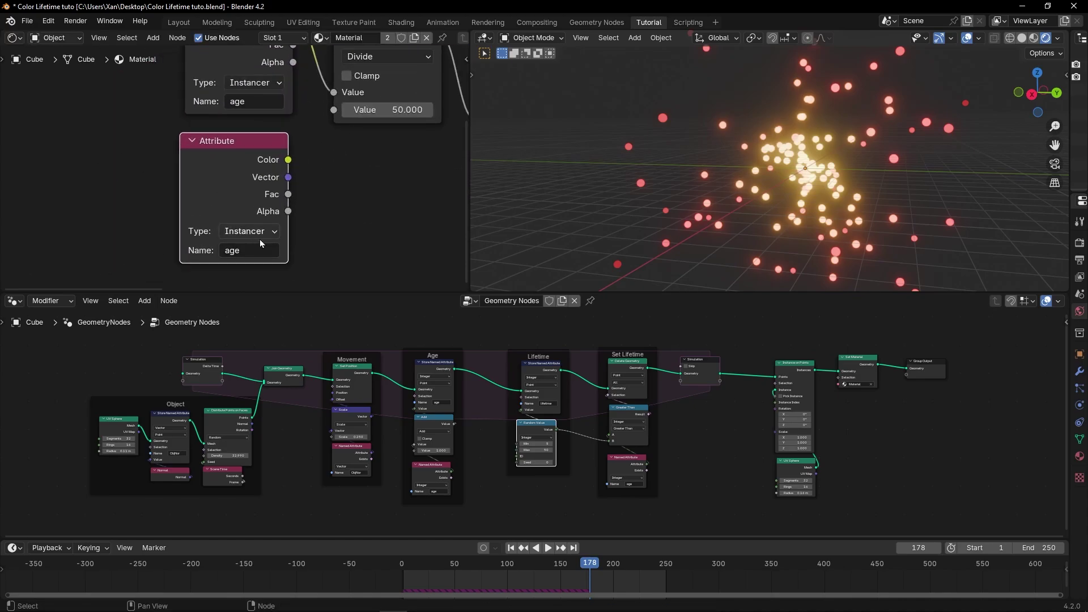
scroll(520, 389, up, 1)
scroll(520, 390, up, 2)
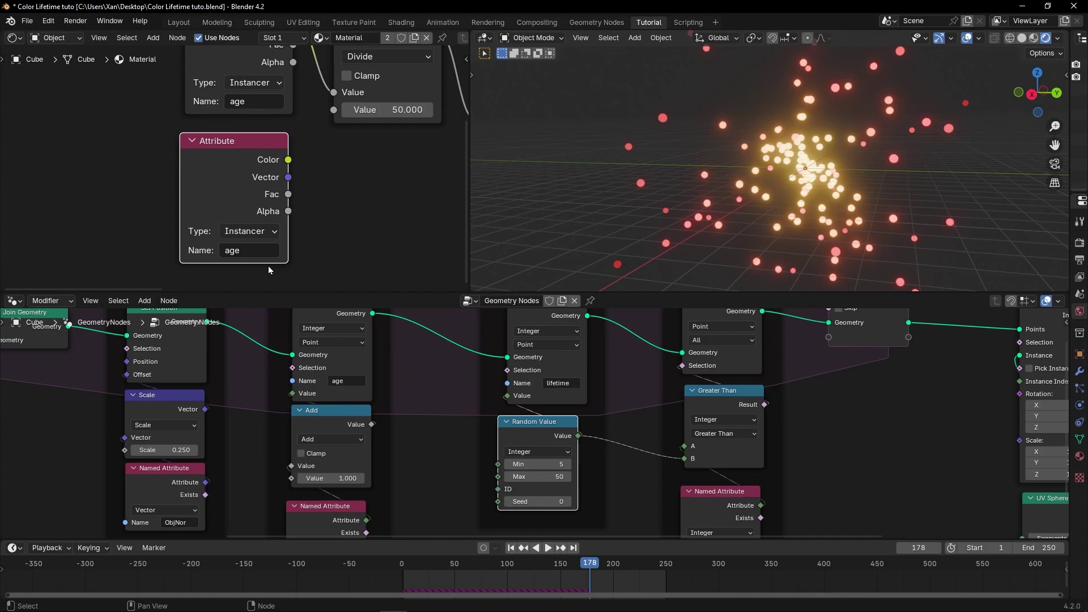
text(lifetime)
key(Return)
middle_drag(257, 256, 249, 255)
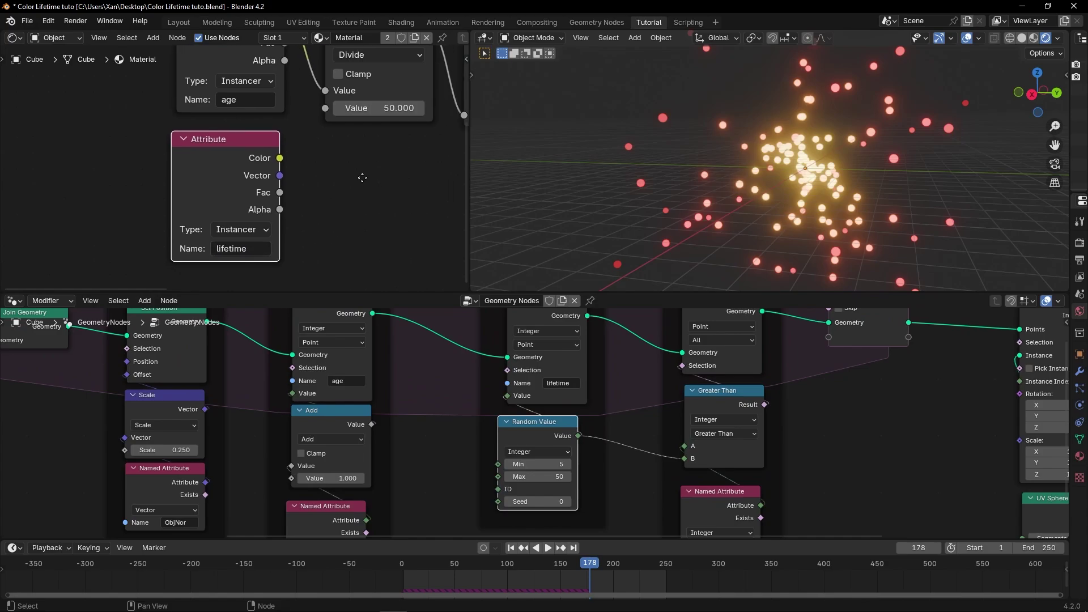
Step: Connect the lifetime Attribute node's Color output to the second Value input of the material's Divide node
click(255, 229)
middle_drag(357, 192, 289, 202)
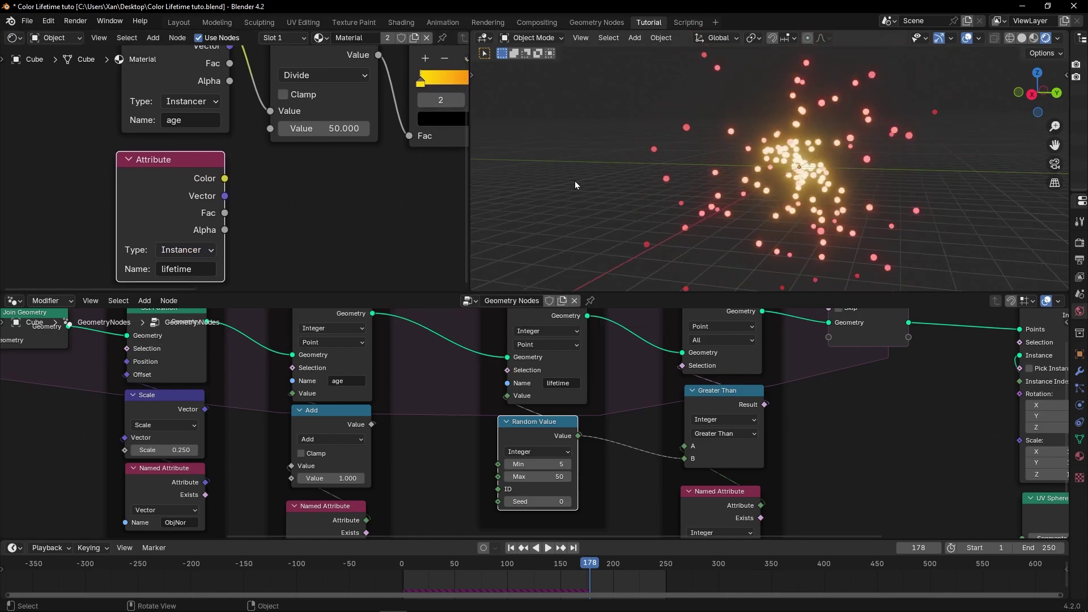
drag(225, 178, 254, 144)
key(Escape)
middle_drag(668, 456, 665, 463)
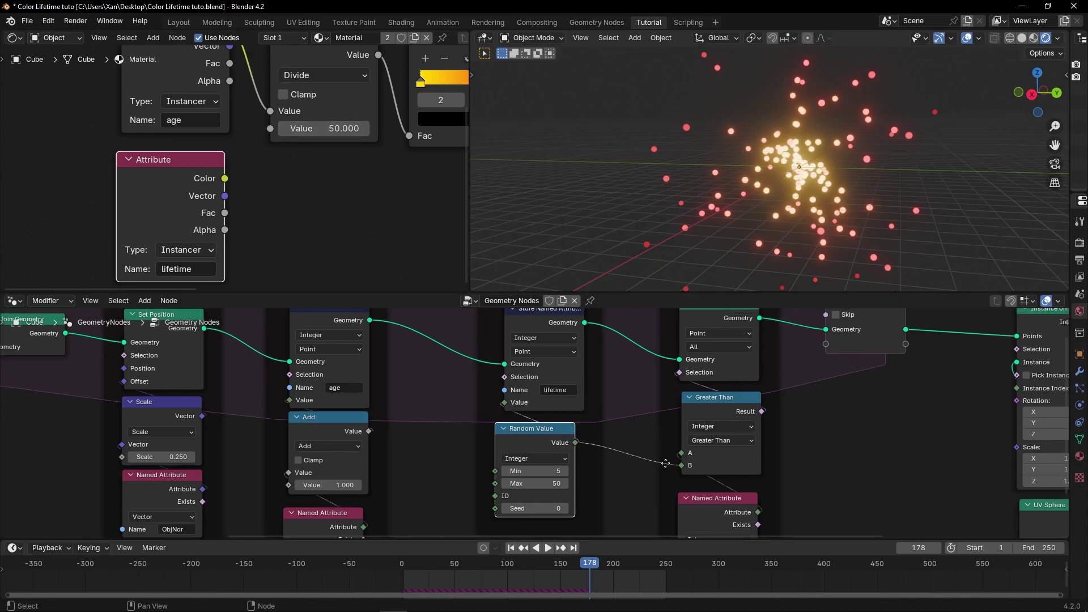
drag(225, 179, 270, 129)
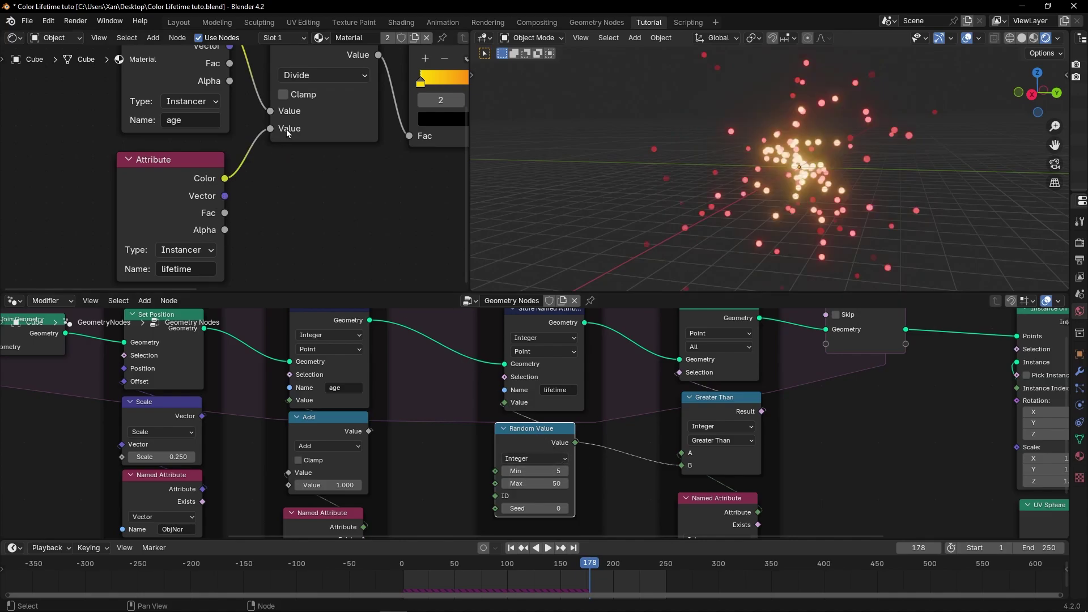
Step: Disconnect the lifetime Attribute from Divide's second input, reconnect its Color output there, and play the animation to compare the particle fading
middle_drag(286, 129, 281, 186)
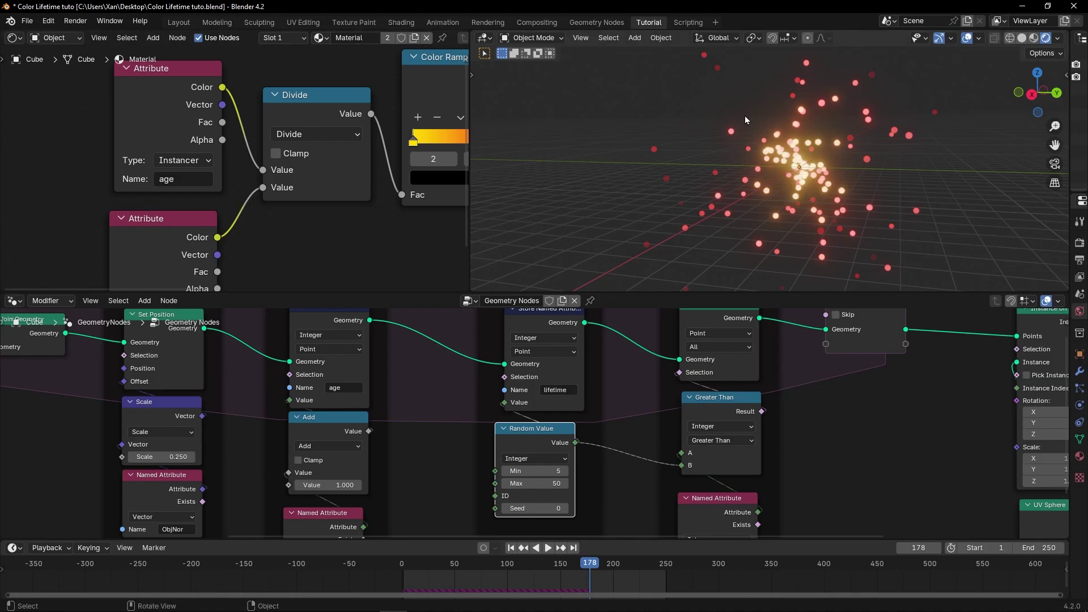
ctrl+right_drag(272, 235, 274, 237)
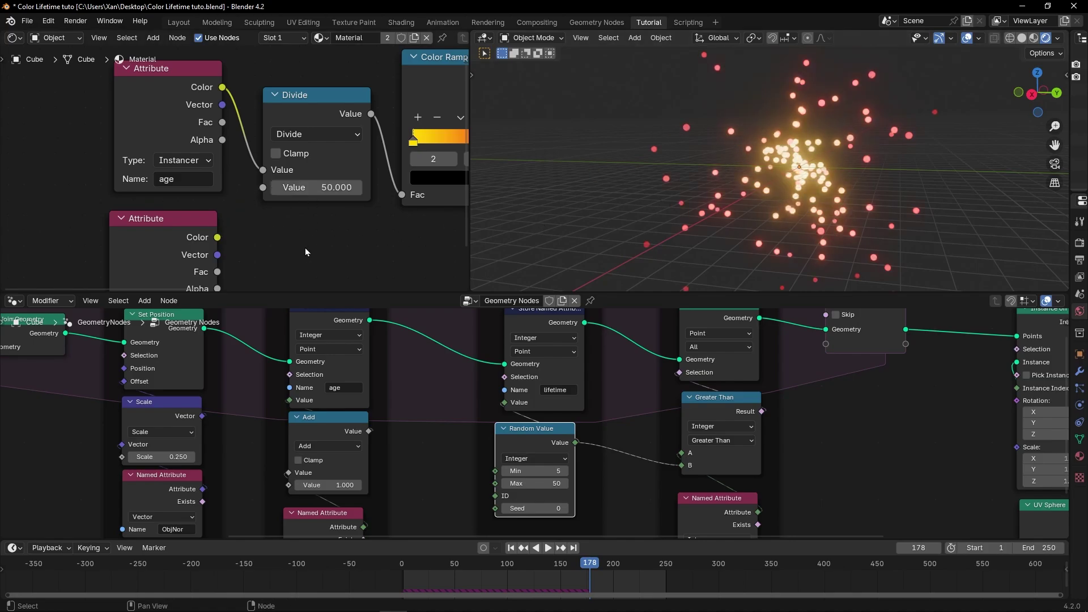
mouse_move(169, 242)
mouse_down()
mouse_move(164, 208)
mouse_move(168, 242)
mouse_up()
mouse_move(217, 238)
mouse_down()
mouse_move(247, 220)
mouse_move(257, 192)
mouse_up()
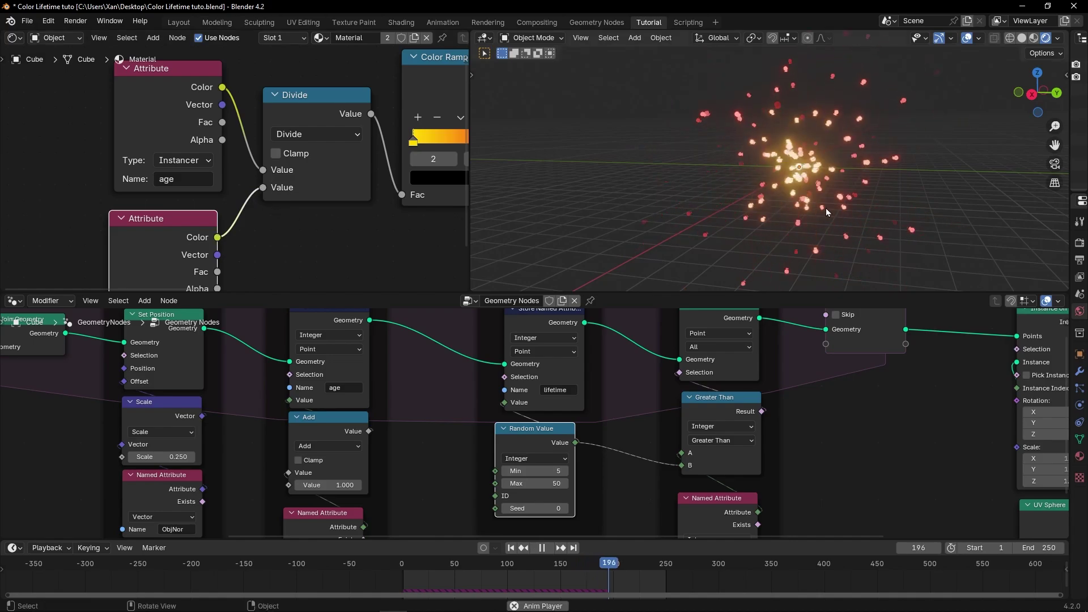
middle_drag(825, 208, 796, 182)
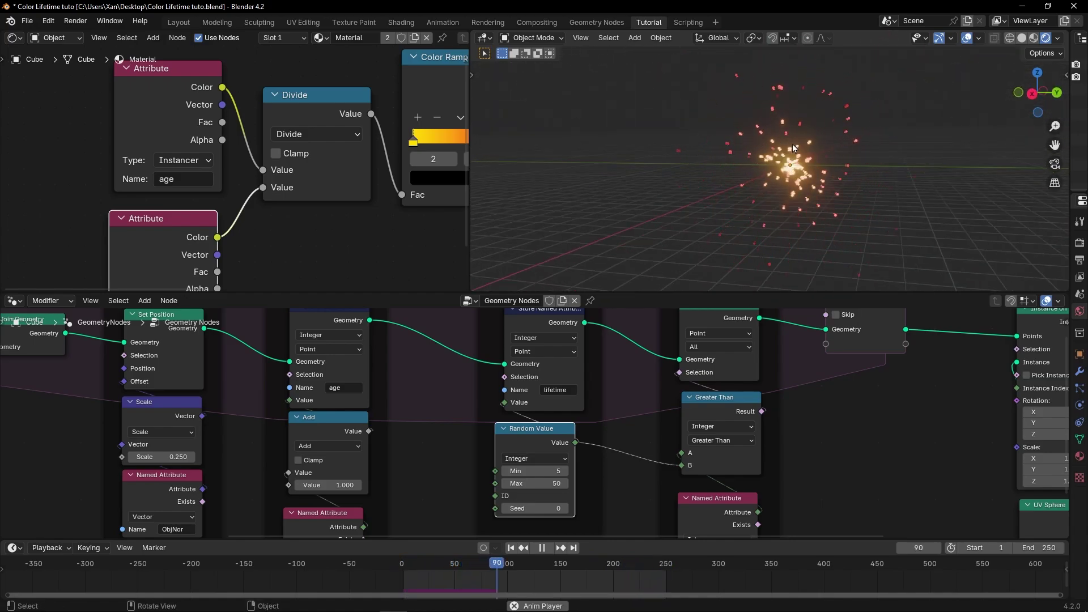
Step: Maximize the geometry node editor and shift the Object frame, Simulation input and Join Geometry away from the Movement frame to open a gap
key(ctrl+space)
scroll(574, 357, down, 2)
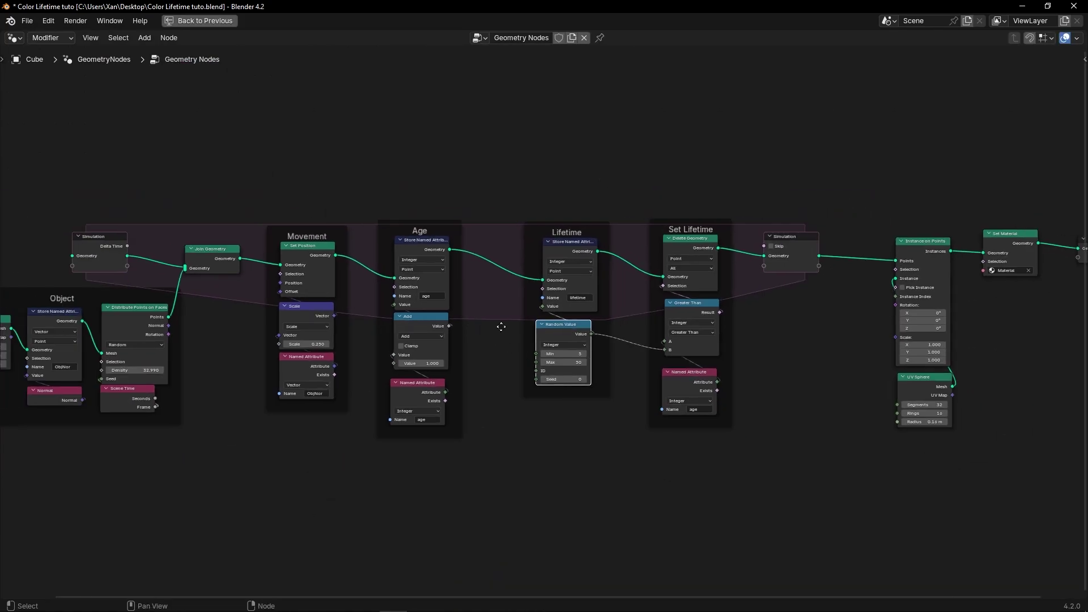
middle_drag(476, 326, 762, 314)
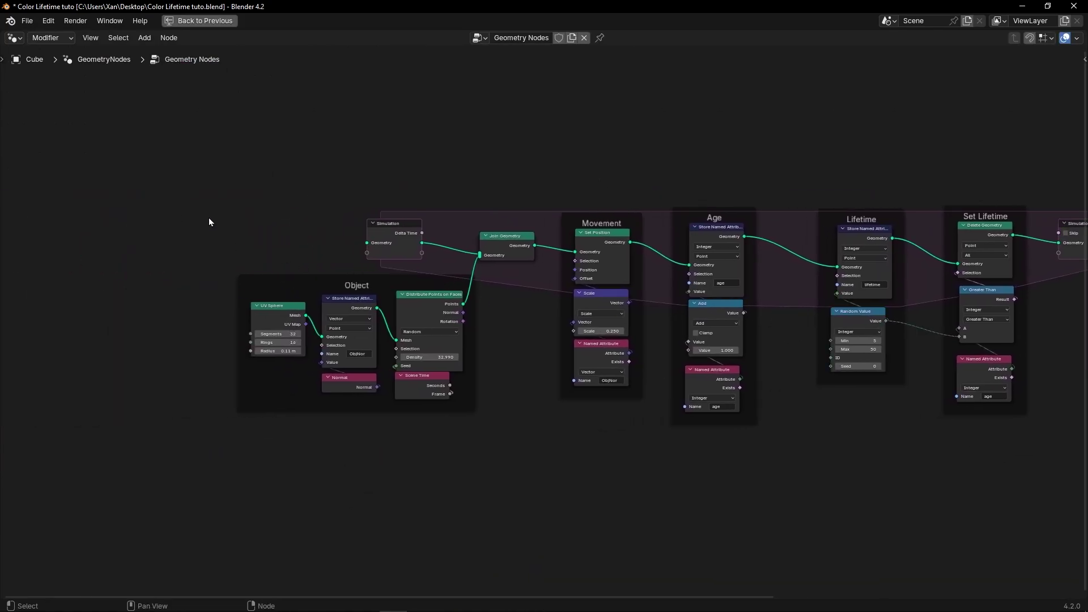
drag(173, 194, 527, 409)
key(g)
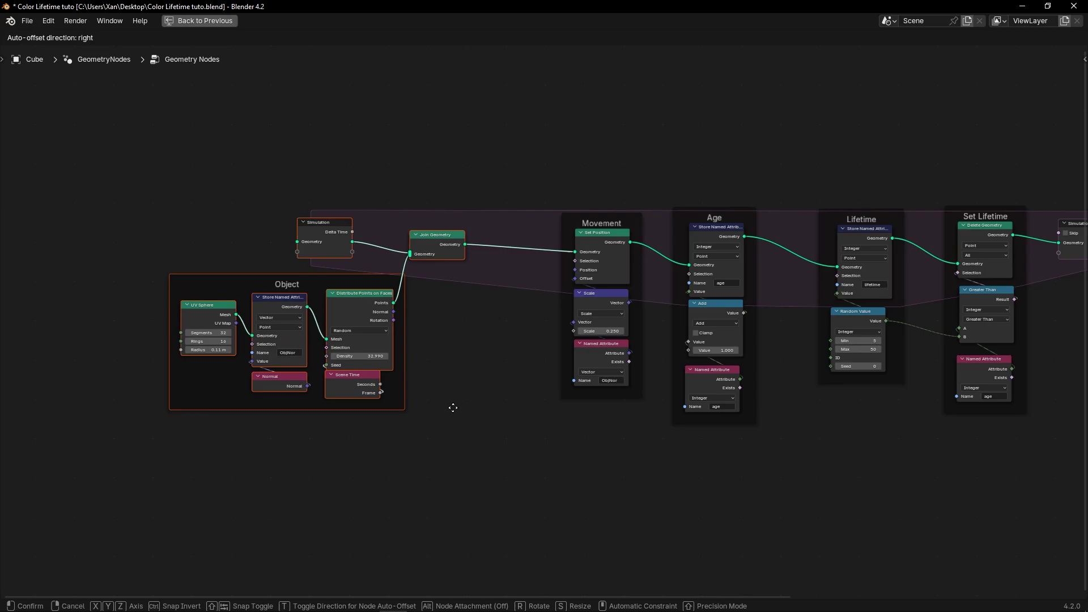
click(402, 412)
Step: Insert a Set Position node on the link between Join Geometry and the Movement frame's Set Position
scroll(473, 346, up, 1)
key(shift+a)
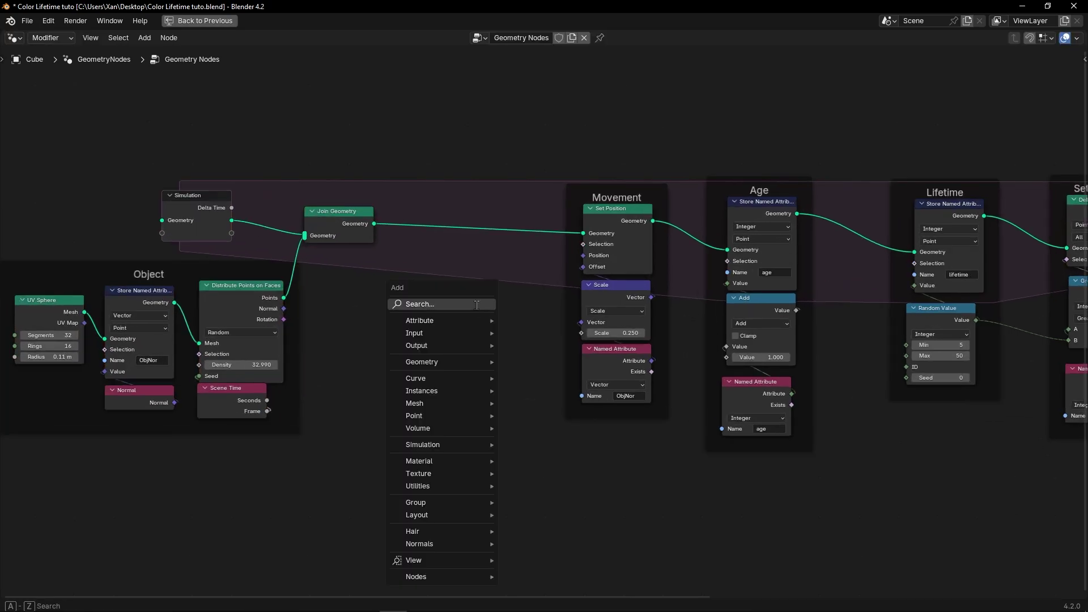
text(set)
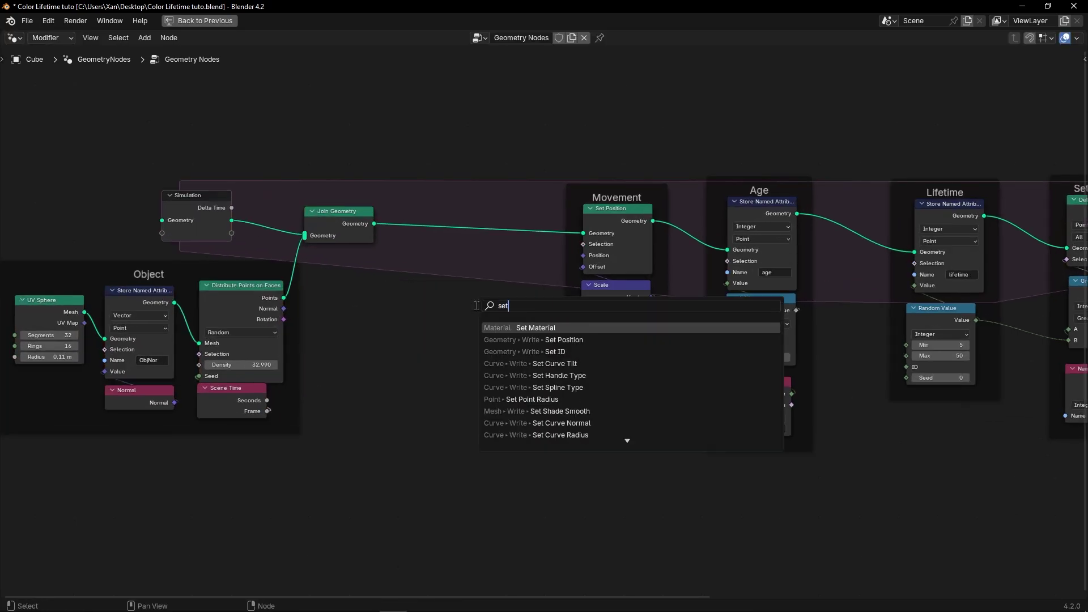
click(548, 339)
click(446, 278)
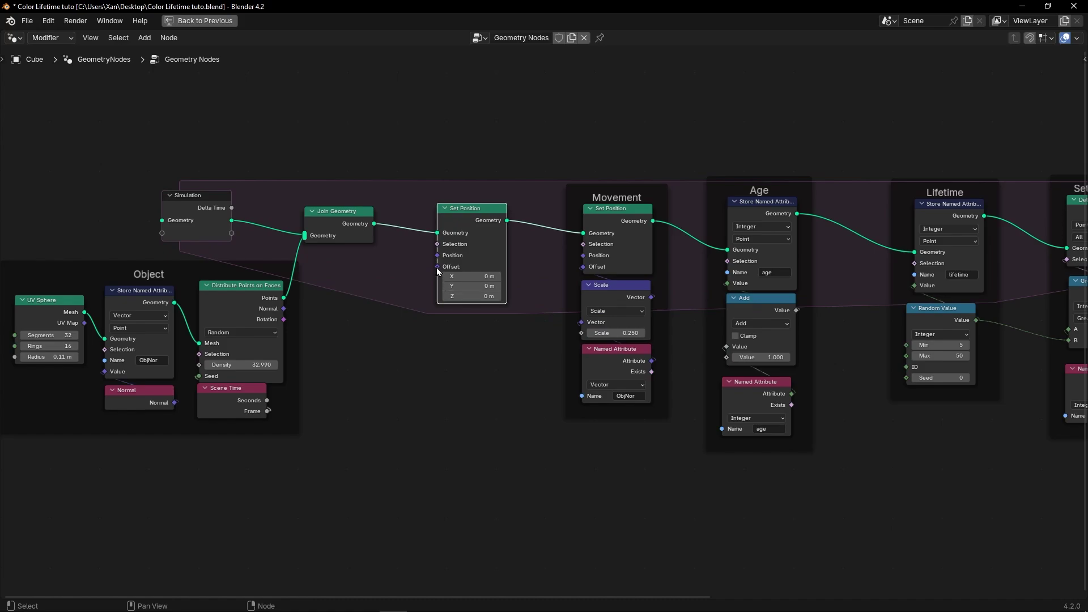
Step: Add an Object Info node beneath the new Set Position, link its Location to Offset, and restore the multi-editor layout
drag(437, 266, 416, 392)
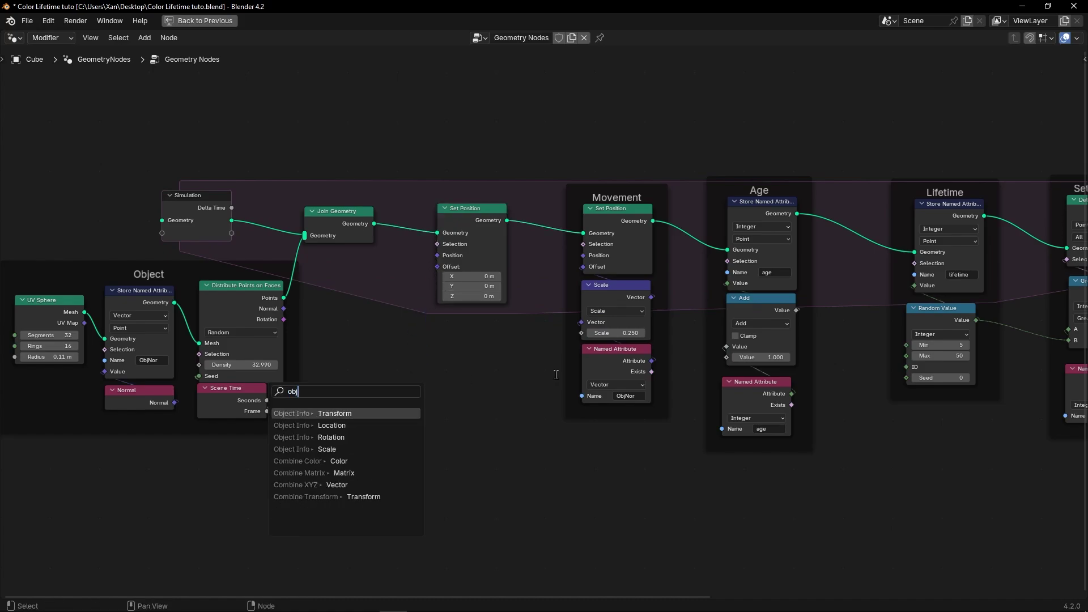
key(Return)
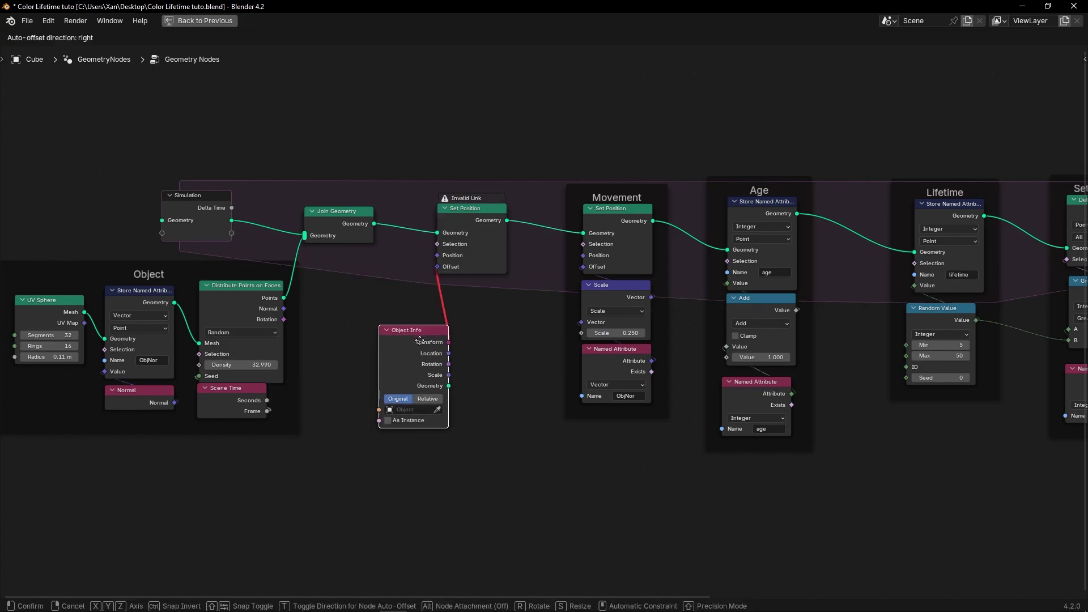
click(481, 311)
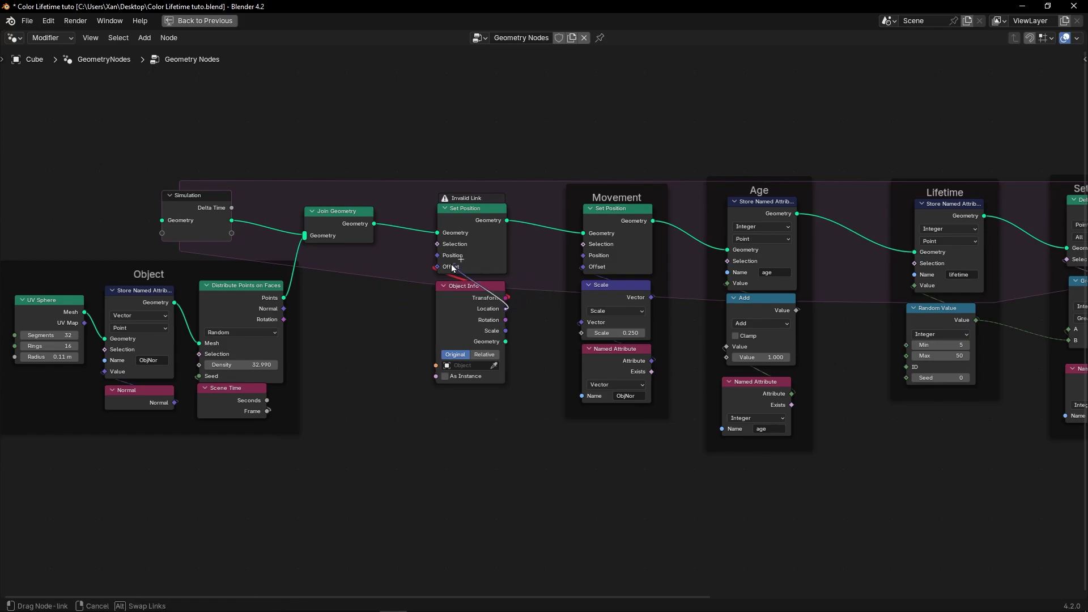
key(ctrl+space)
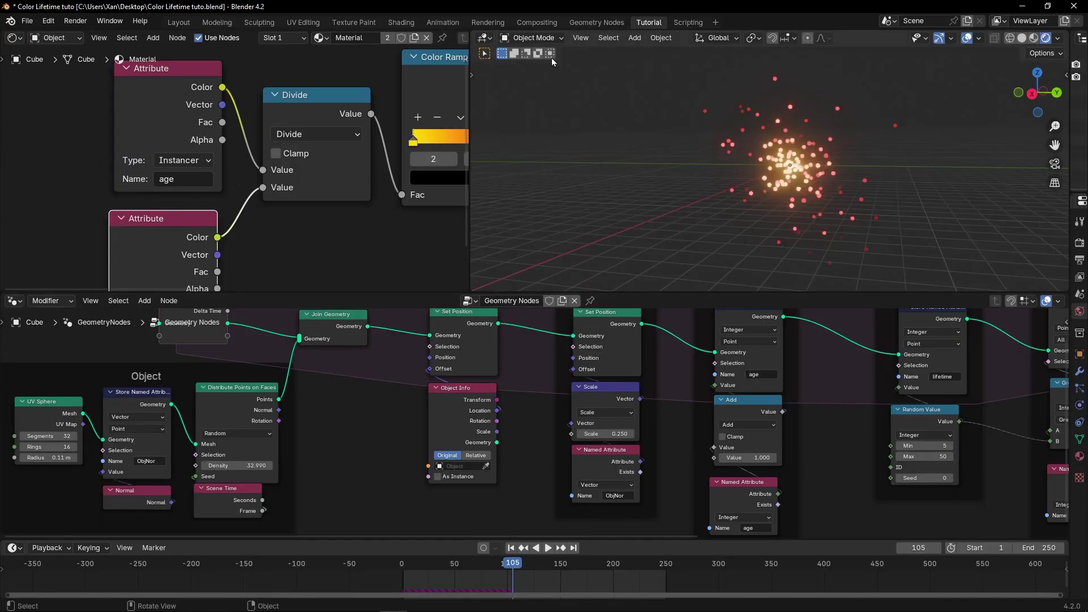
Step: Add a sphere-shaped empty at the particle origin and scale it up until it encloses the particle cloud
click(632, 39)
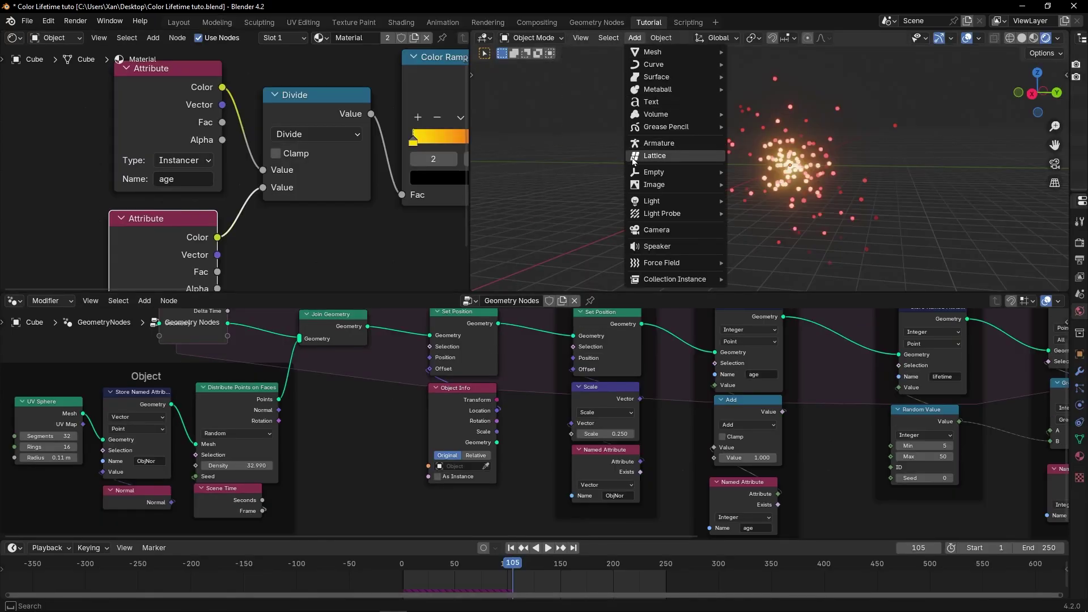
mouse_move(644, 175)
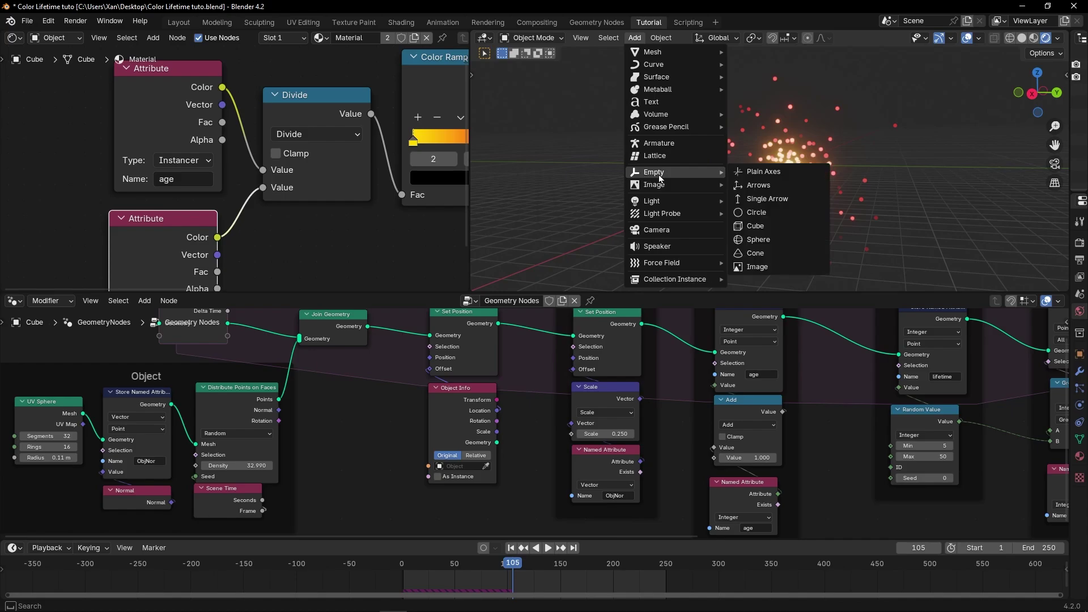
click(755, 226)
key(s)
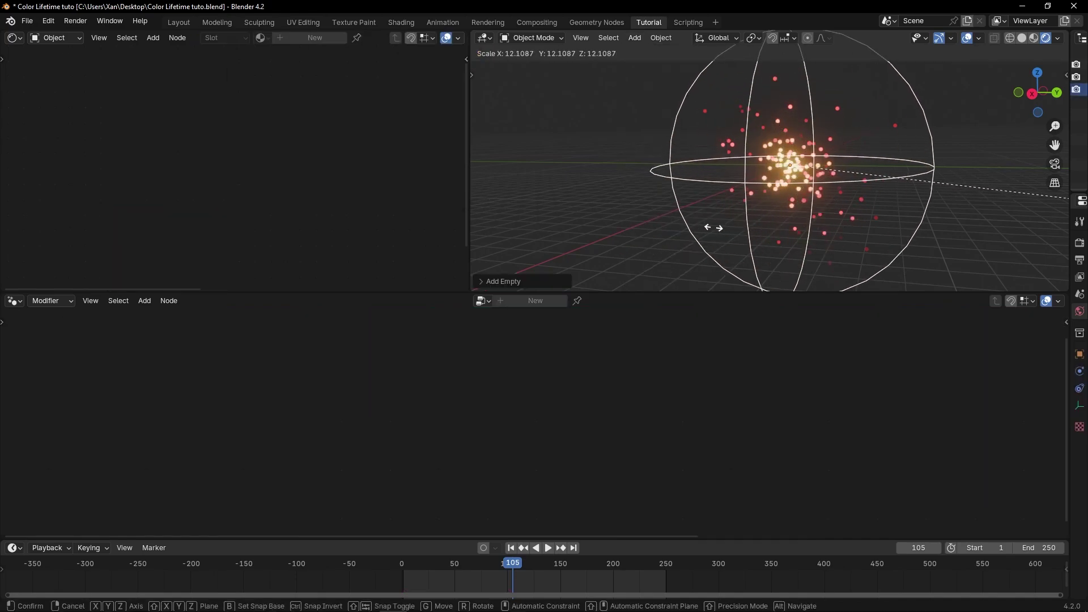
click(681, 252)
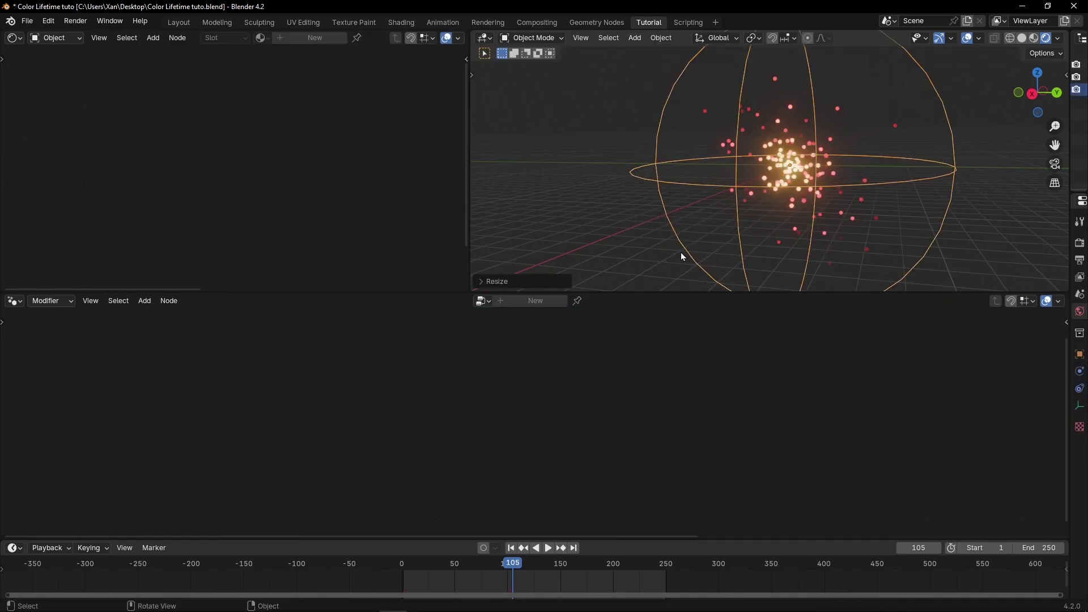
Step: Reselect the particle object, pin its shader and geometry node trees, and set Object Info's object to Empty
click(777, 169)
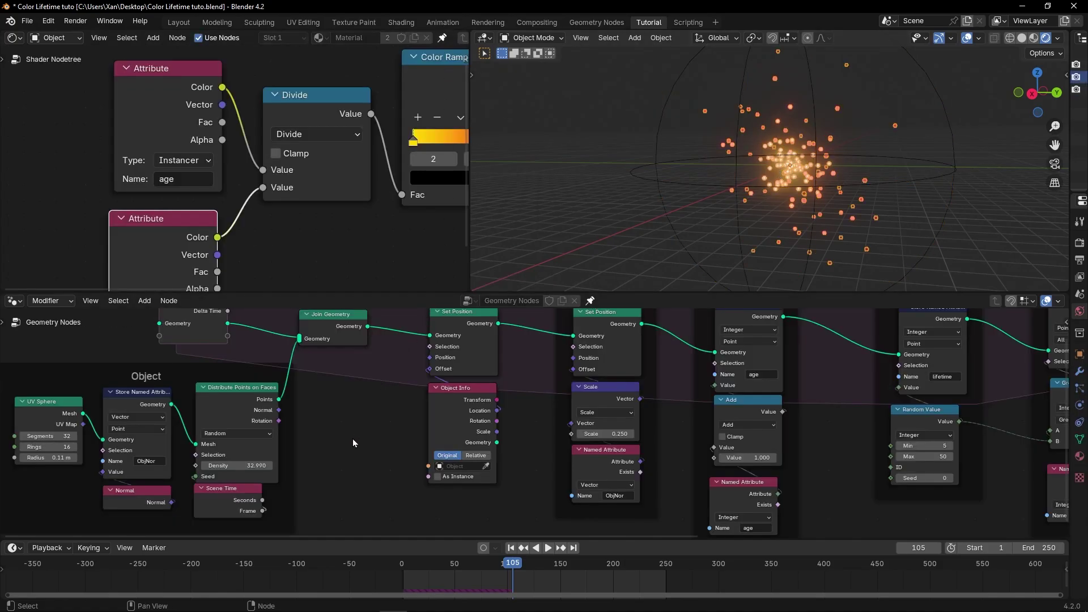
click(458, 490)
middle_drag(824, 196, 887, 204)
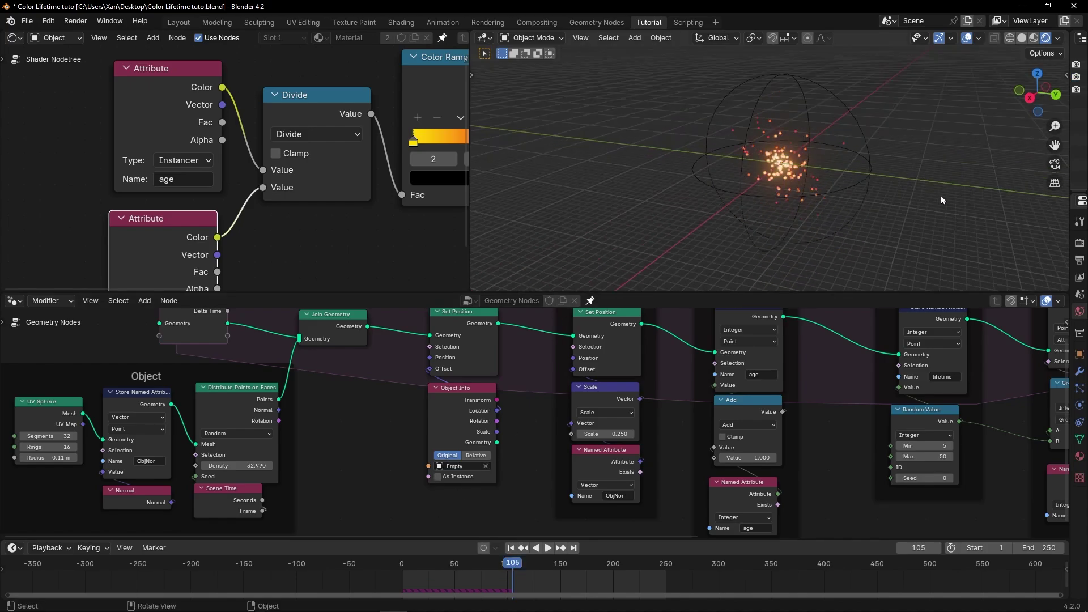
Step: Play the animation and move the sphere empty around to test how the particles react to its location
key(space)
click(831, 194)
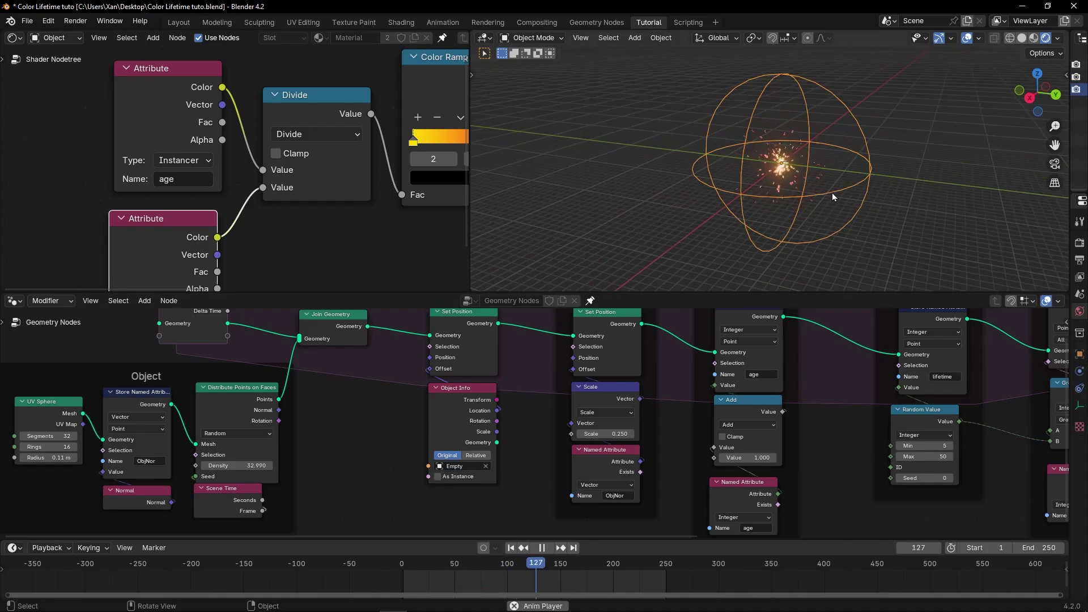
key(g)
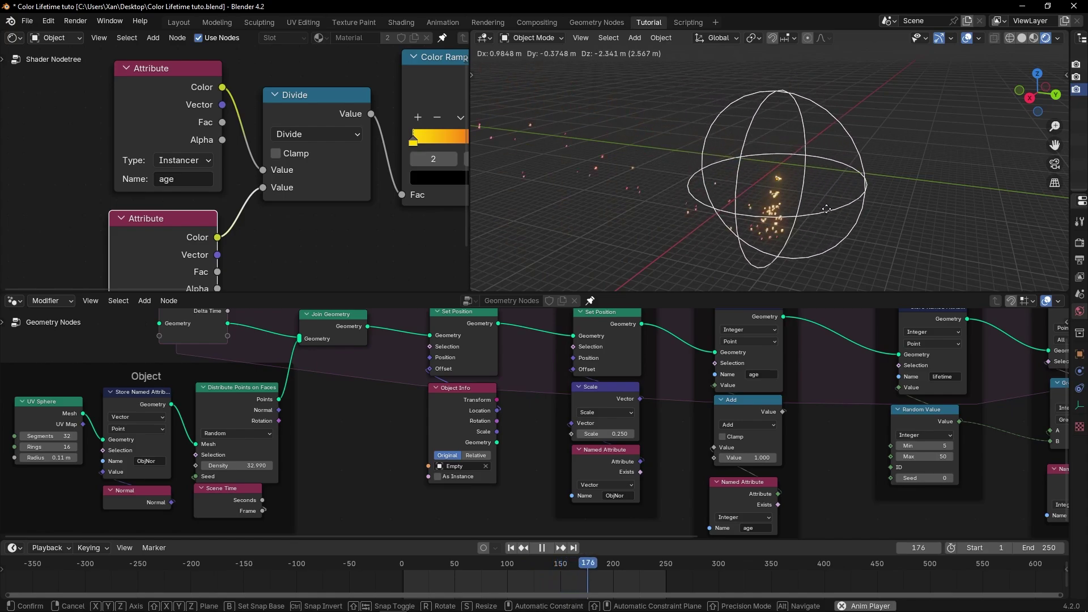
click(825, 202)
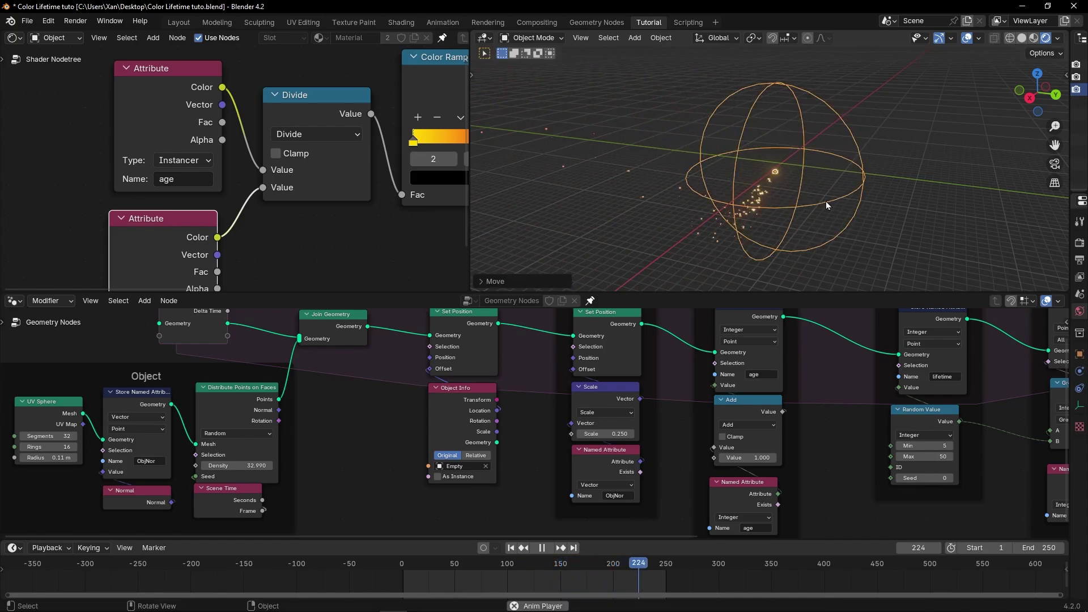
key(space)
key(space)
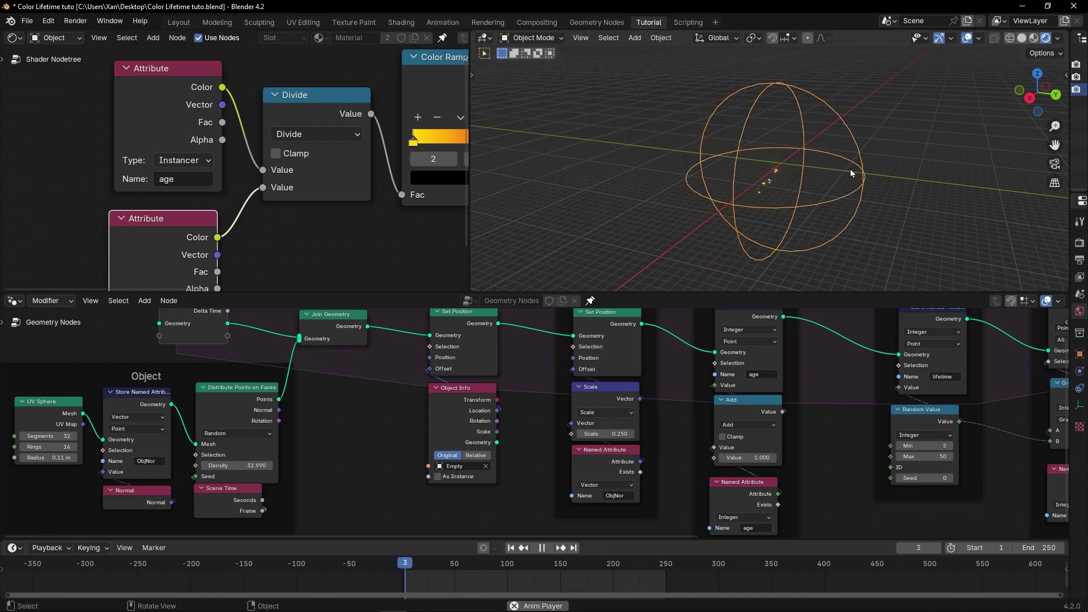
key(g)
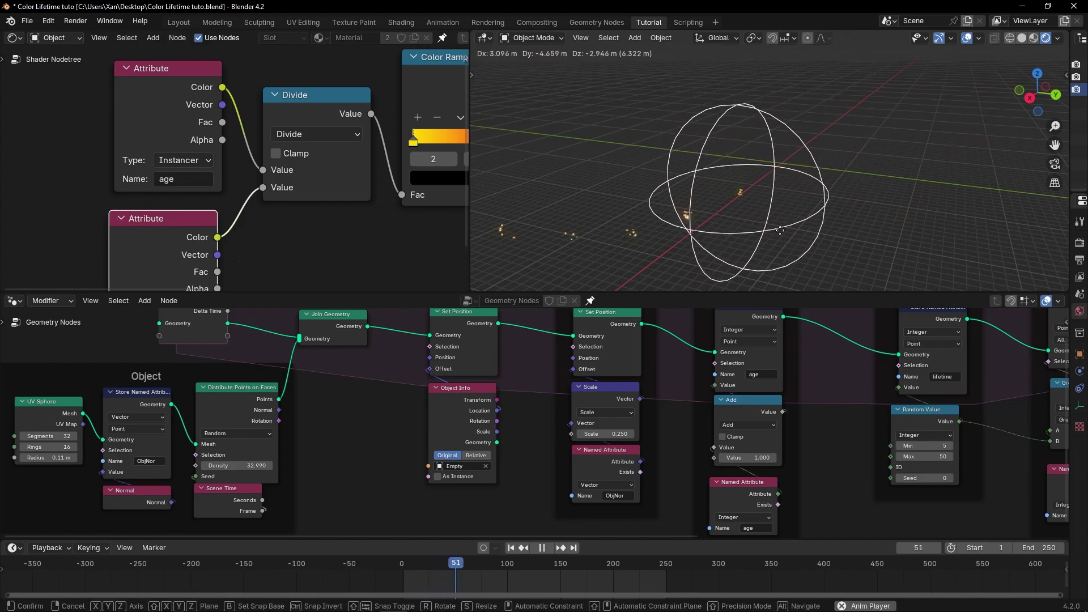
click(817, 201)
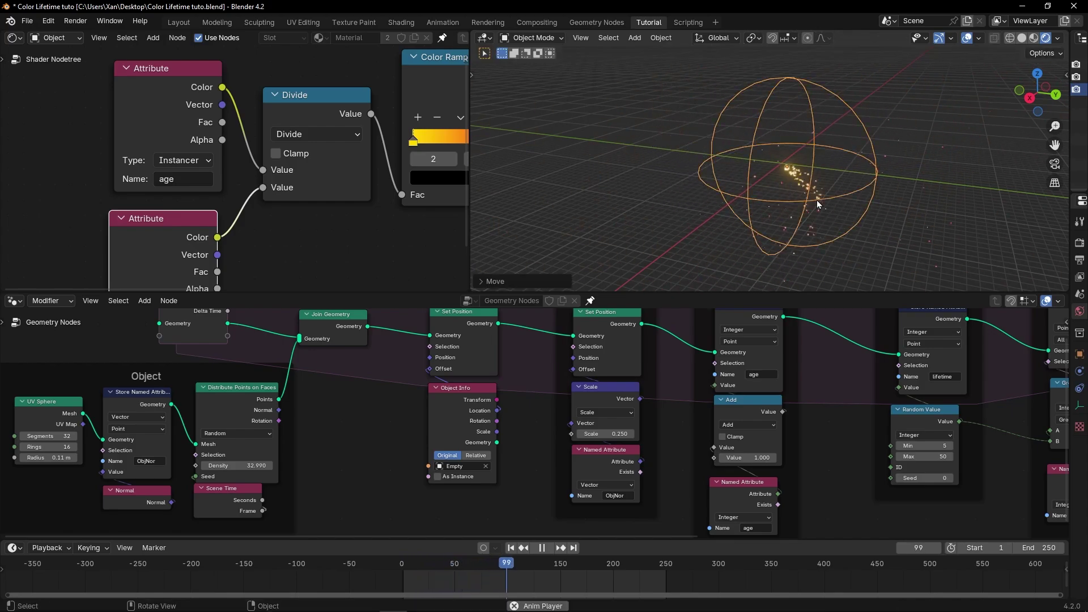
Step: Stop playback and move the Object frame's UV Sphere node away from Store Named Attribute to make room between them
scroll(426, 380, up, 3)
middle_drag(426, 381, 462, 389)
scroll(422, 417, down, 5)
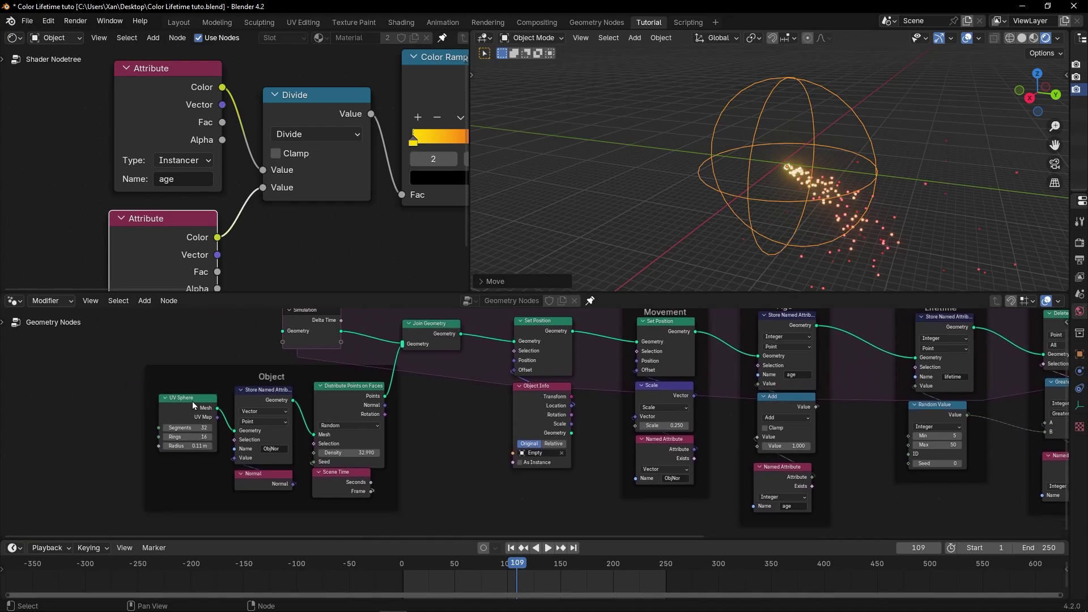
drag(192, 401, 143, 398)
scroll(541, 360, down, 1)
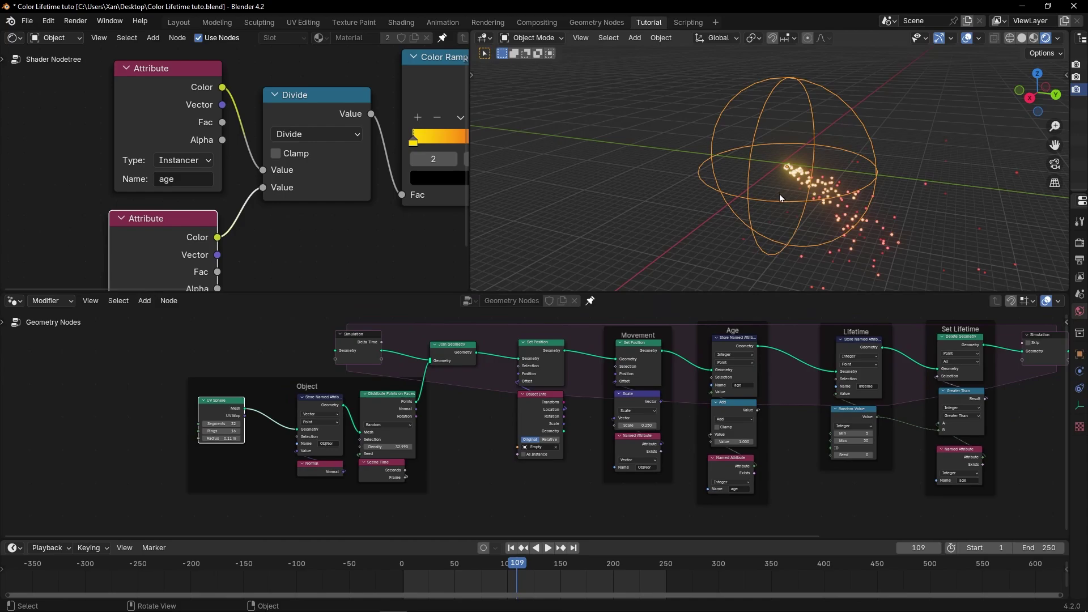
Step: Resume playback, move the sphere empty to a new spot while watching the particles, and stop the animation
key(space)
key(g)
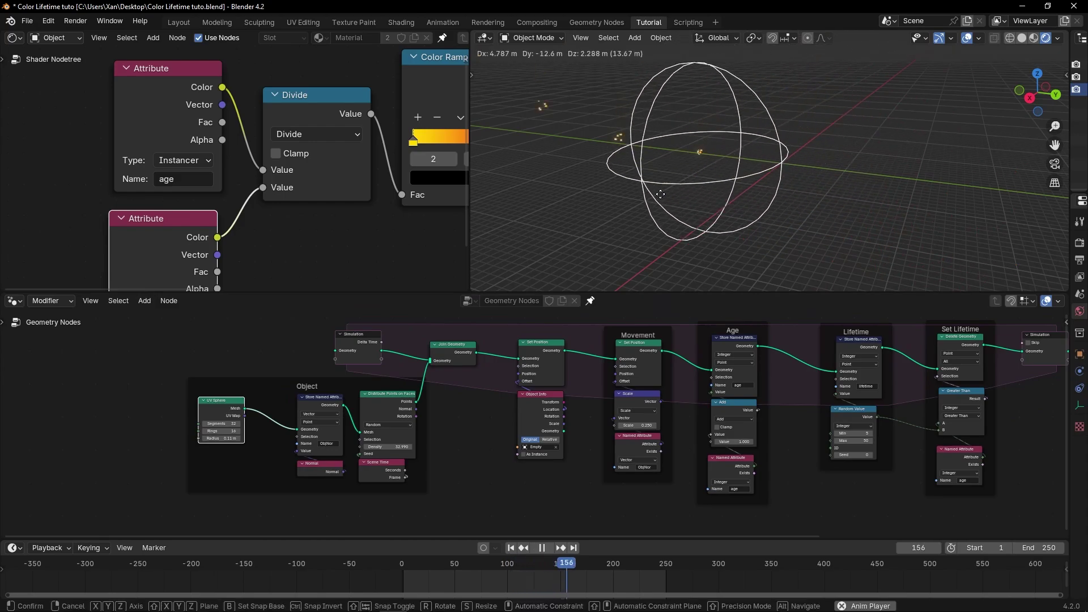
click(751, 189)
key(space)
Step: Move Set Position between UV Sphere and Store Named Attribute, with Object Info beneath it and Location linked to Offset
scroll(534, 422, up, 2)
scroll(548, 354, up, 1)
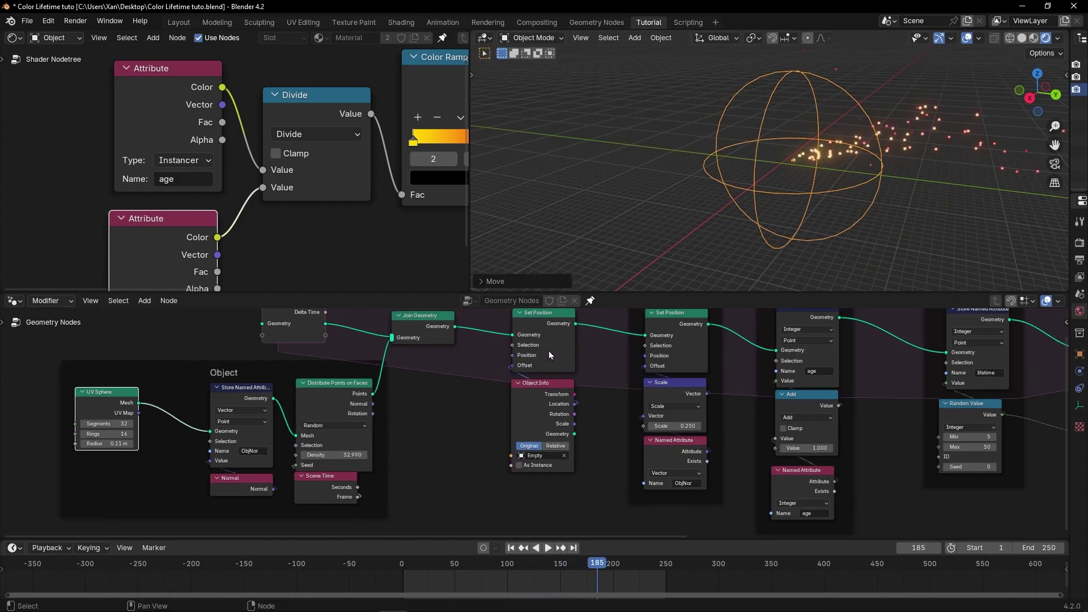
alt+drag(545, 341, 184, 426)
middle_drag(182, 479, 197, 460)
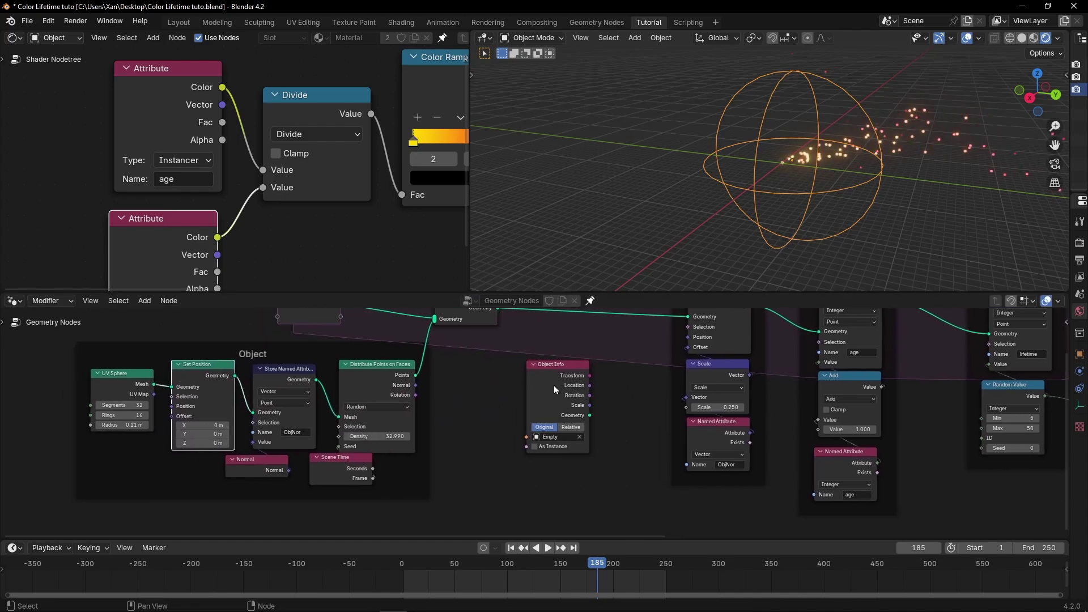
drag(554, 390, 166, 494)
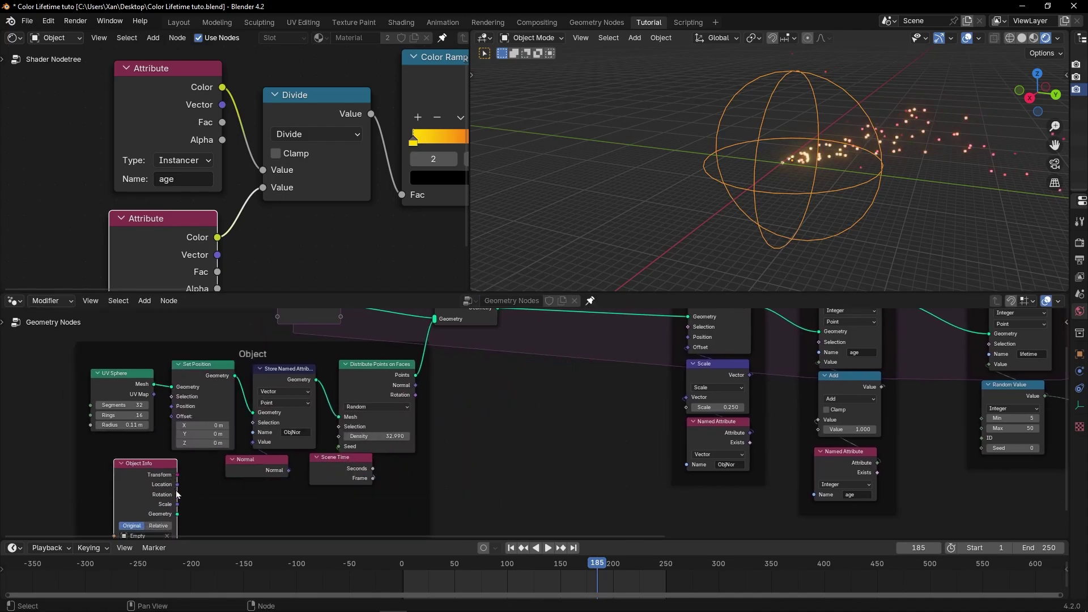
drag(171, 428, 172, 419)
Step: Maximize the geometry node editor and space out the Object frame's nodes, aligning Object Info beneath Set Position
key(ctrl+space)
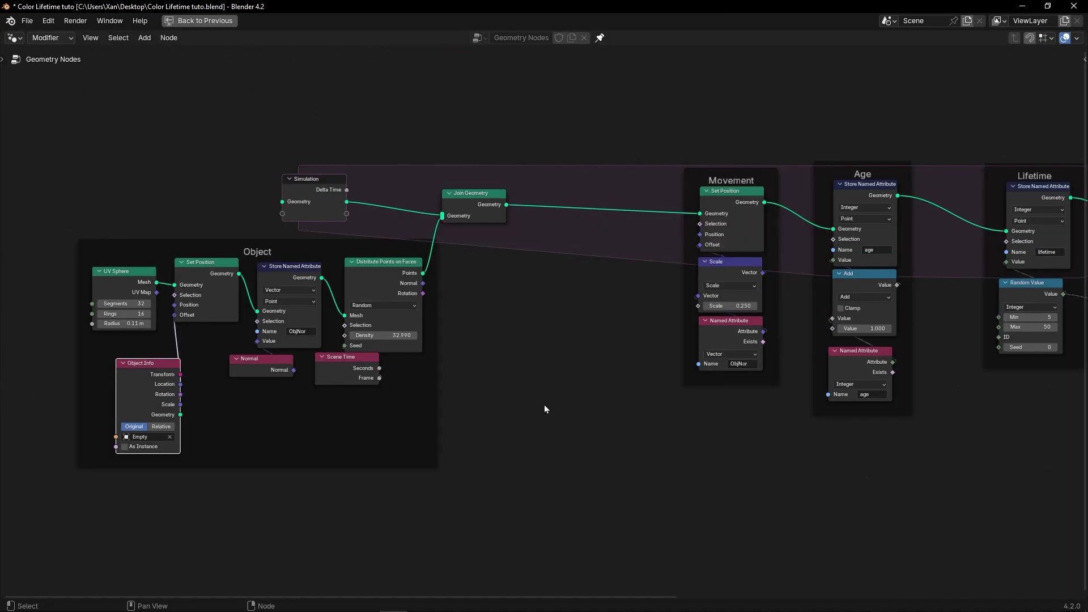
middle_drag(544, 404, 619, 381)
drag(73, 226, 452, 456)
drag(411, 369, 474, 374)
drag(354, 368, 380, 370)
drag(240, 379, 289, 353)
drag(349, 255, 348, 262)
Step: Move the whole node chain from the Movement frame onward closer to Join Geometry
scroll(743, 293, down, 4)
scroll(743, 294, down, 4)
middle_drag(743, 293, 591, 298)
drag(441, 226, 953, 394)
key(g)
click(909, 393)
Step: Place the instance UV Sphere beneath Instance on Points and bring the nodes following the Simulation output closer to it
drag(803, 337, 812, 337)
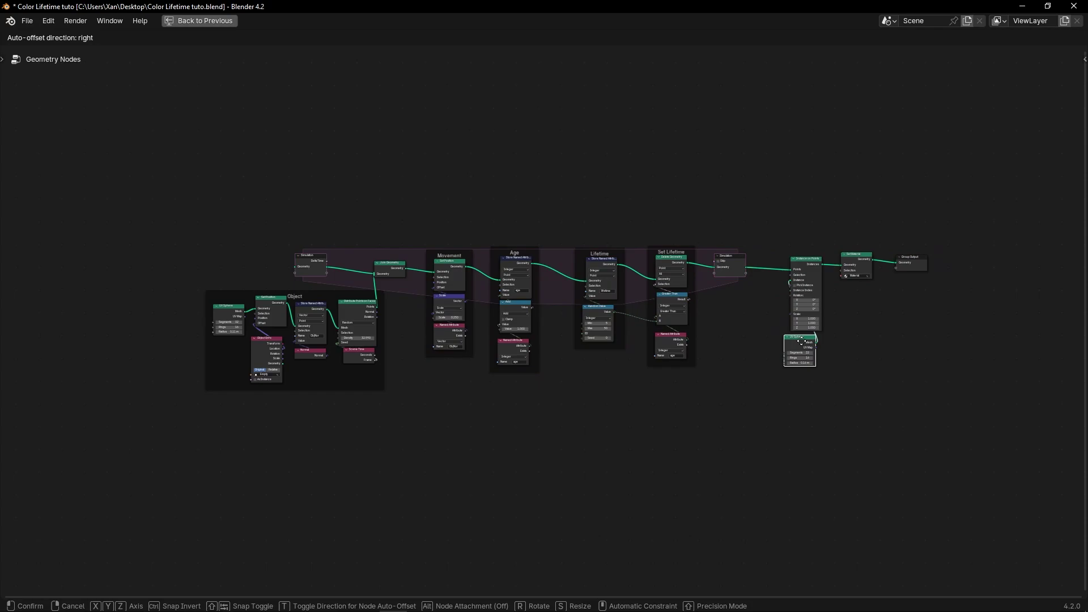
drag(759, 245, 819, 366)
key(g)
scroll(579, 338, up, 2)
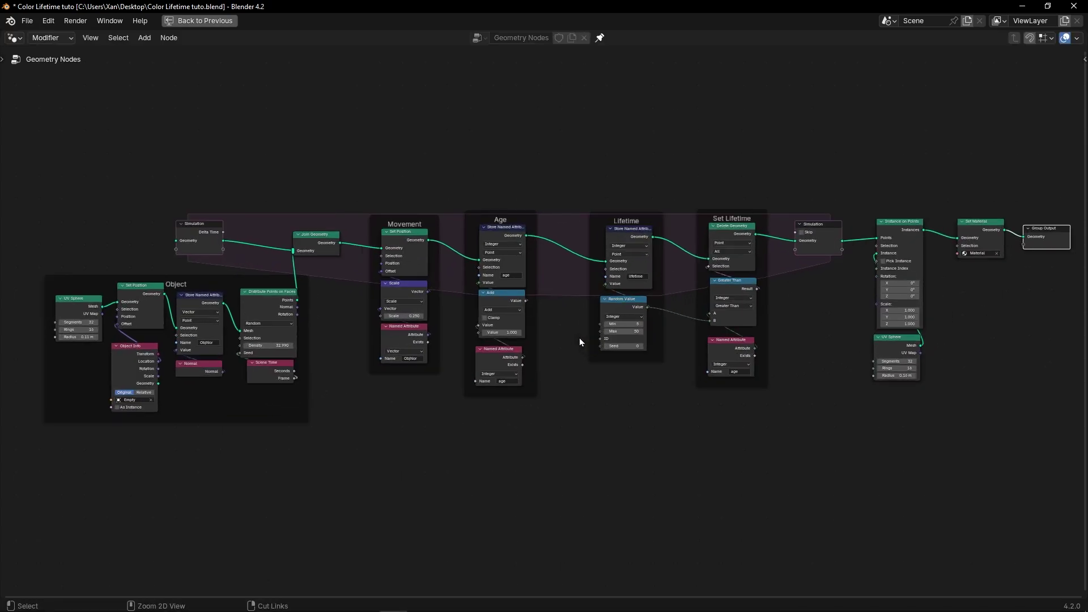
Step: Restore the split layout and tidy the Object frame by aligning Set Position, UV Sphere and Object Info with the neighbouring nodes
key(ctrl+space)
middle_drag(319, 460, 414, 460)
scroll(299, 464, up, 7)
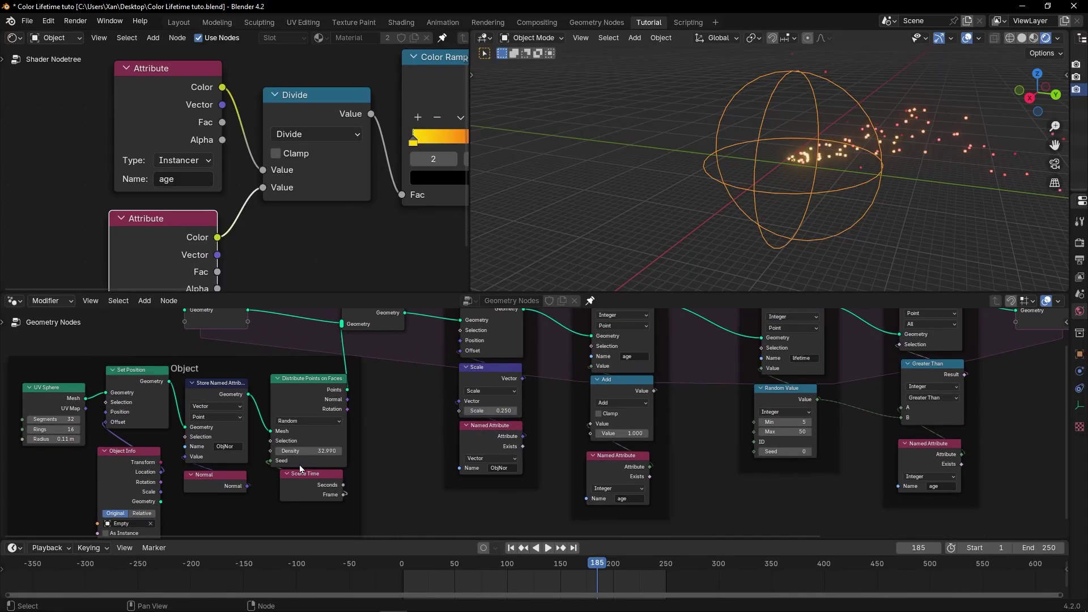
middle_drag(317, 435, 622, 400)
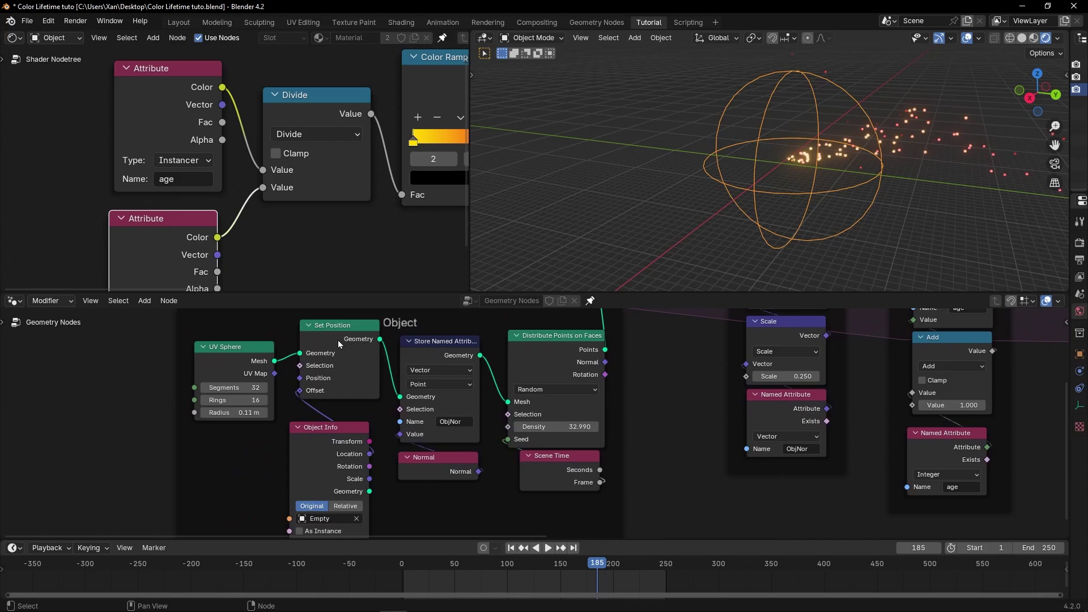
drag(338, 344, 333, 363)
drag(251, 363, 234, 361)
click(319, 451)
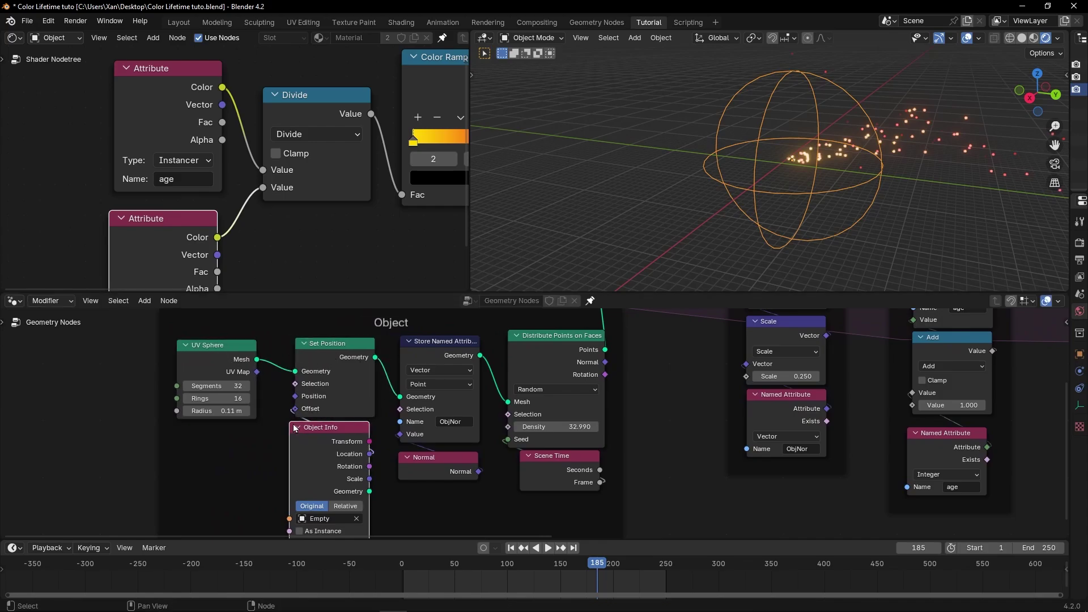
scroll(332, 420, down, 2)
middle_drag(332, 419, 365, 401)
mouse_move(255, 362)
mouse_down()
mouse_move(245, 369)
mouse_move(257, 351)
mouse_up()
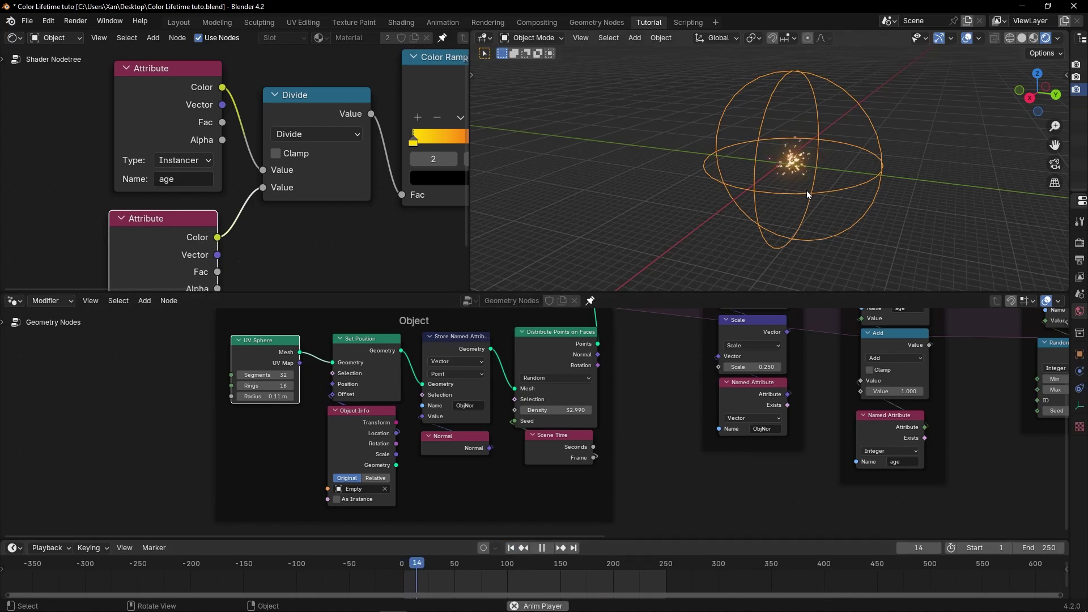
Step: While the animation plays, move the empty through the scene and scale it down
key(g)
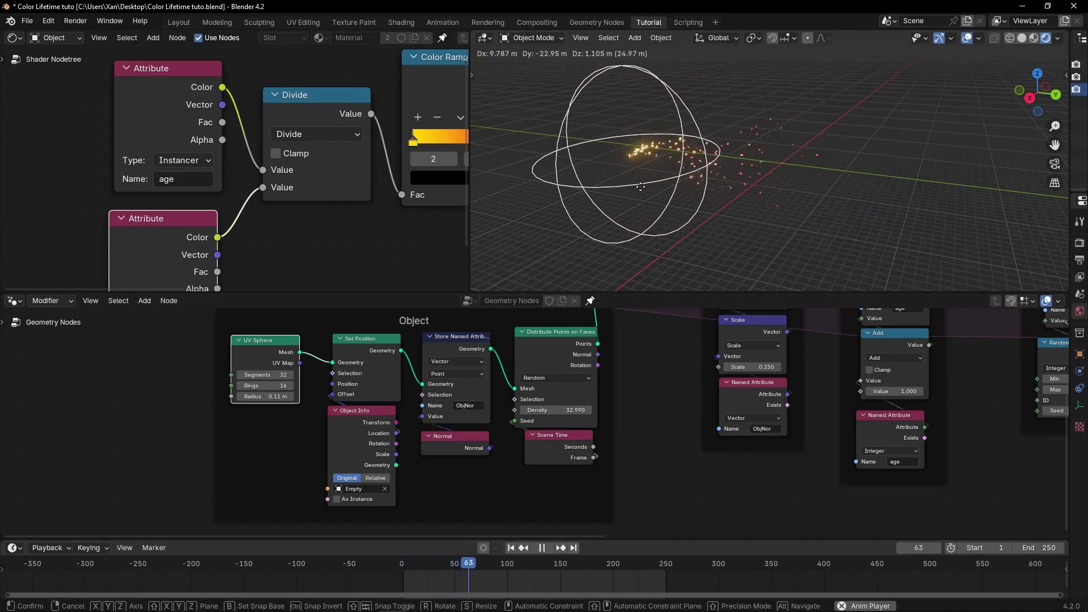
click(736, 205)
key(s)
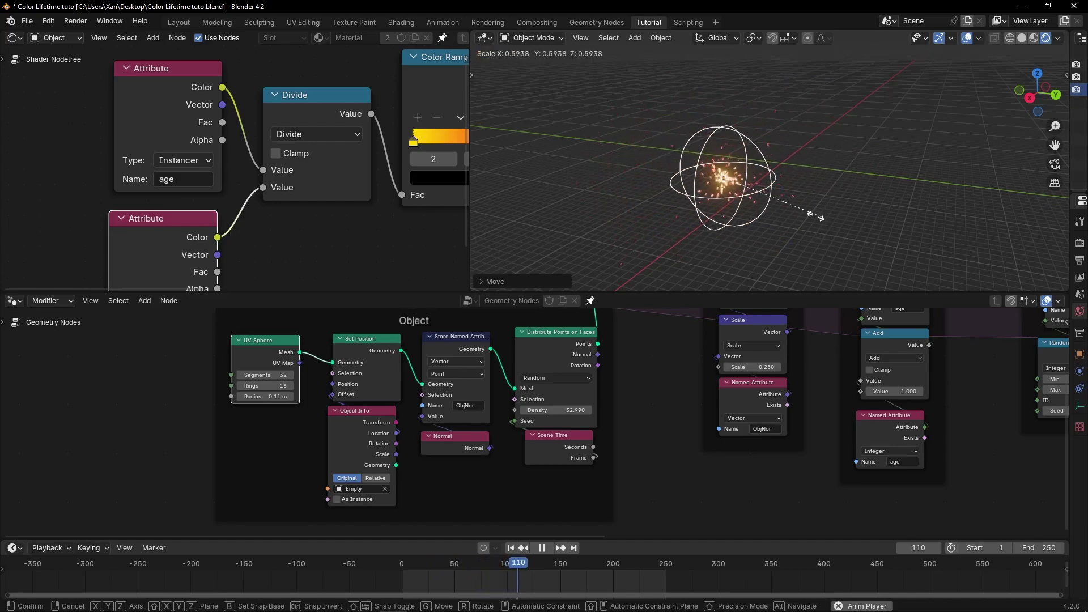
click(800, 215)
Step: Maximize the 3D viewport to move the empty during playback and inspect the particle trail from another angle, restoring the split layout
scroll(799, 213, up, 3)
key(ctrl+space)
middle_drag(517, 385, 590, 341)
key(g)
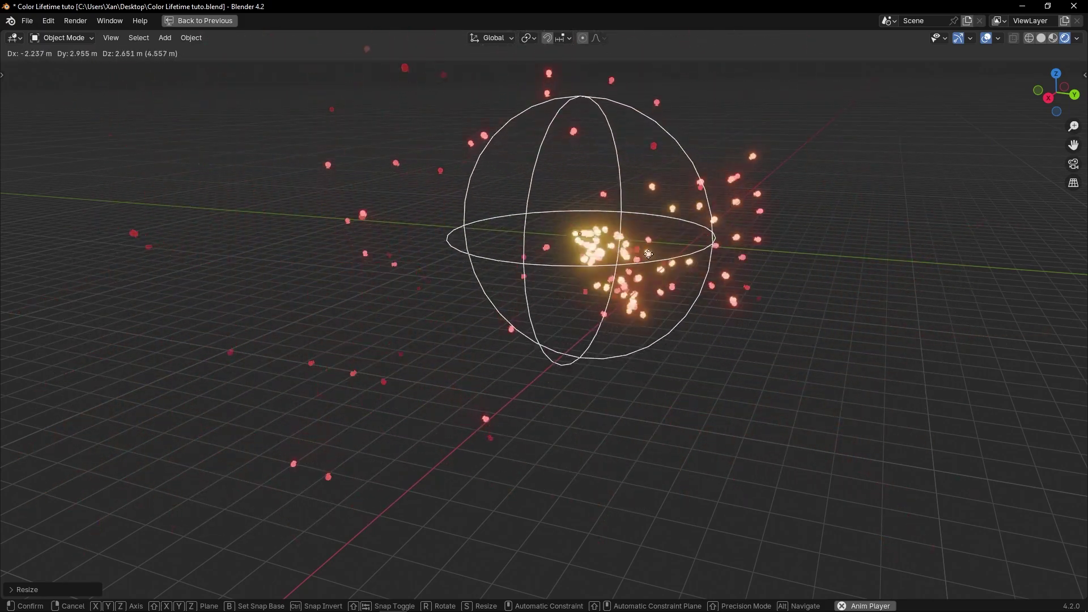
click(693, 282)
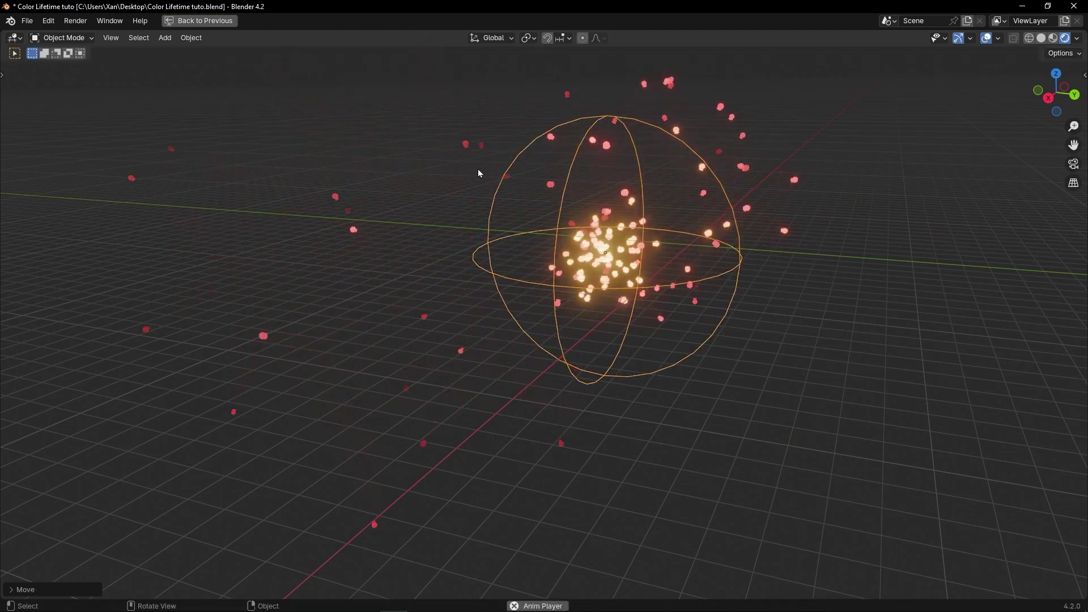
middle_drag(478, 169, 378, 185)
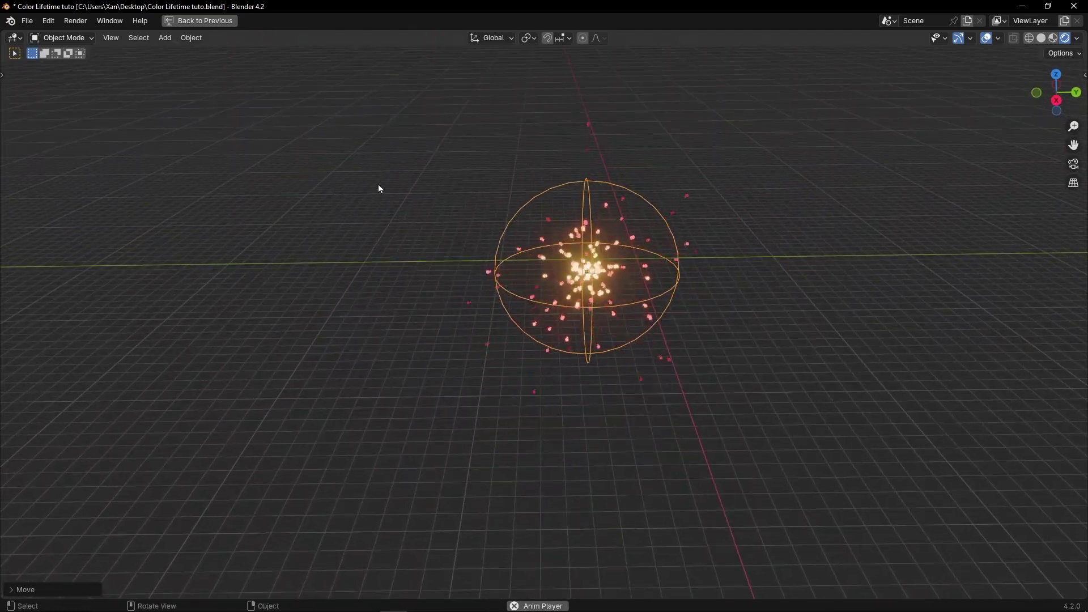
key(ctrl+space)
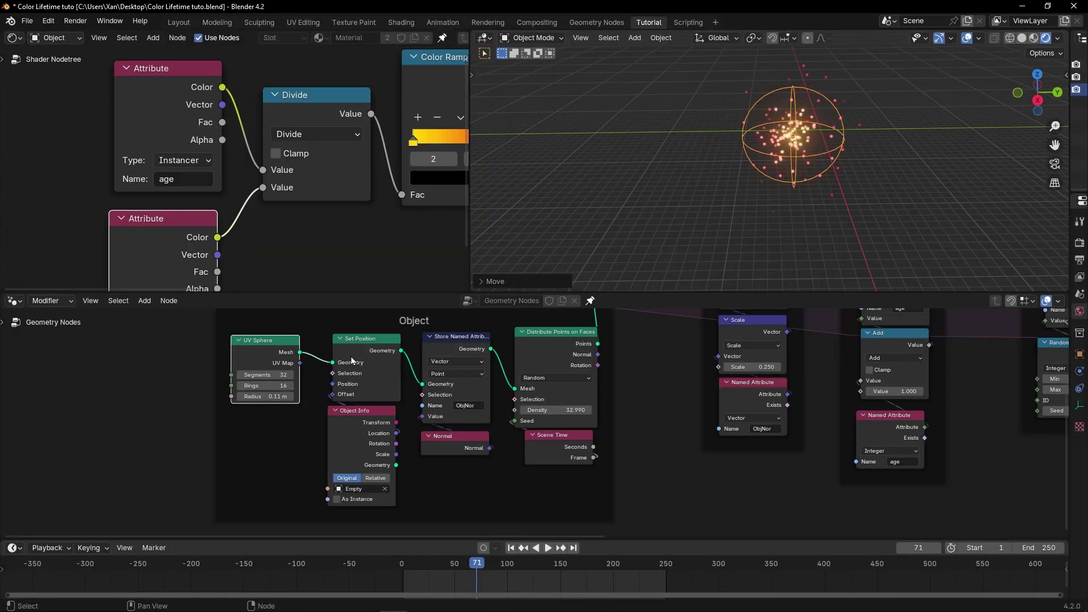
Step: Tune the emission: UV Sphere radius 0.28 m, point Density 40.170, lifetime Random Value Max 100 and movement Scale 0.470
middle_drag(701, 424, 597, 430)
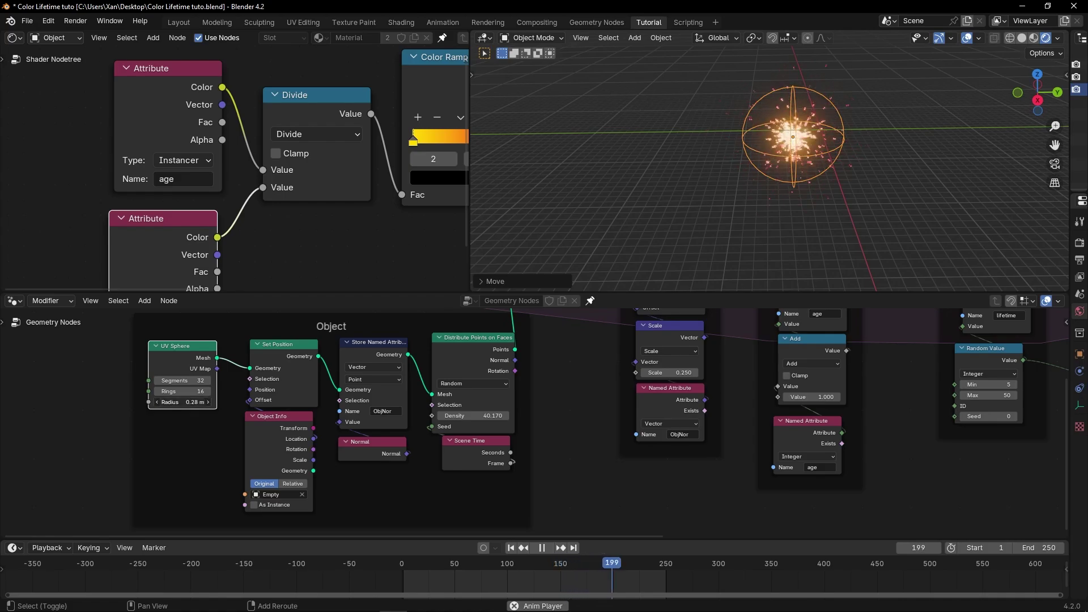
middle_drag(812, 401, 650, 403)
scroll(629, 410, up, 1)
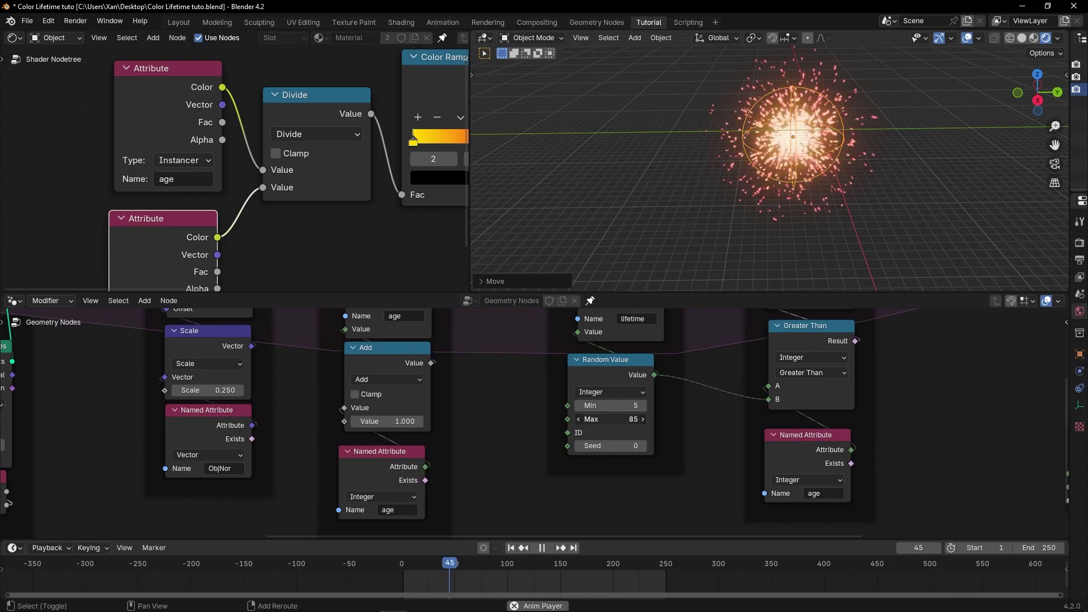
middle_drag(500, 403, 619, 411)
mouse_move(335, 398)
shift+mouse_down()
mouse_move(485, 398)
mouse_move(334, 398)
shift+mouse_up()
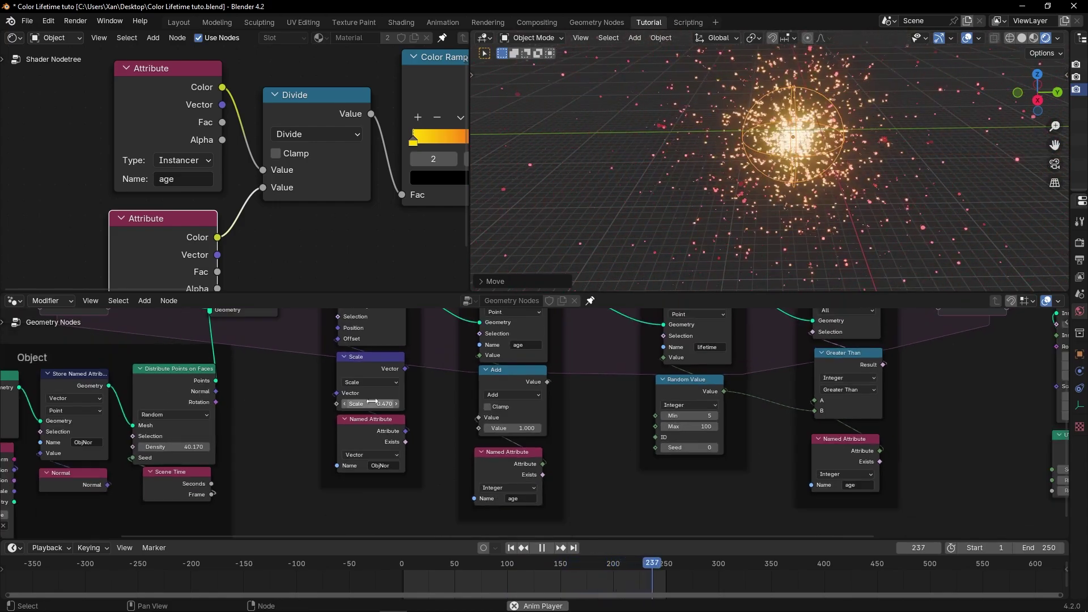
Step: Set the lifetime Random Value's Max to 50 and view the particles from a lower angle
scroll(305, 446, down, 1)
scroll(305, 446, down, 1)
middle_drag(215, 443, 335, 434)
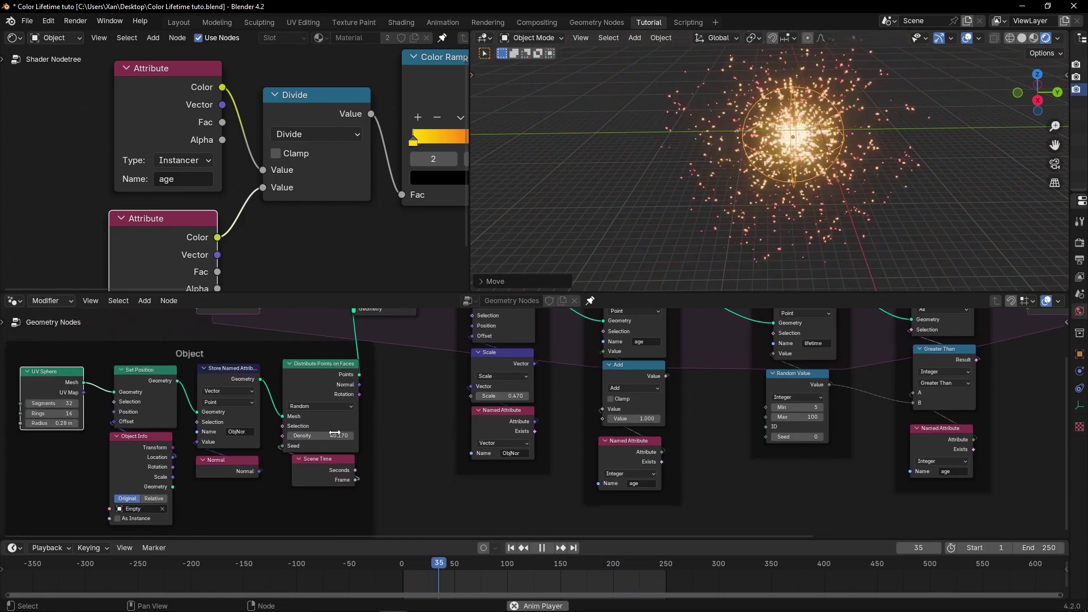
middle_drag(901, 237, 872, 207)
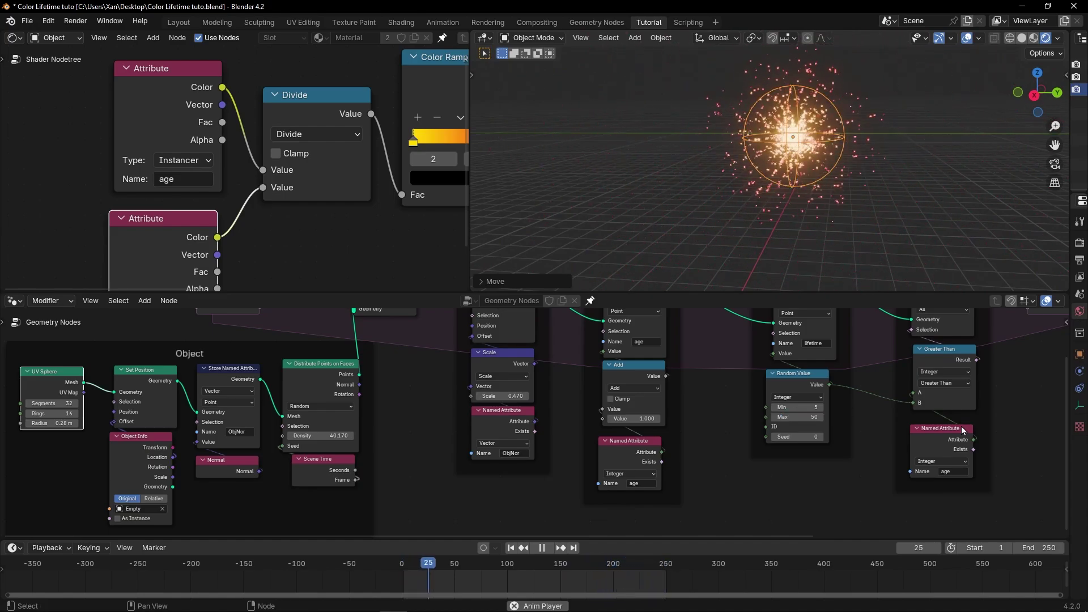
Step: Move the empty through the scene in the maximized viewport during playback to test the denser particle trail
key(ctrl+space)
key(g)
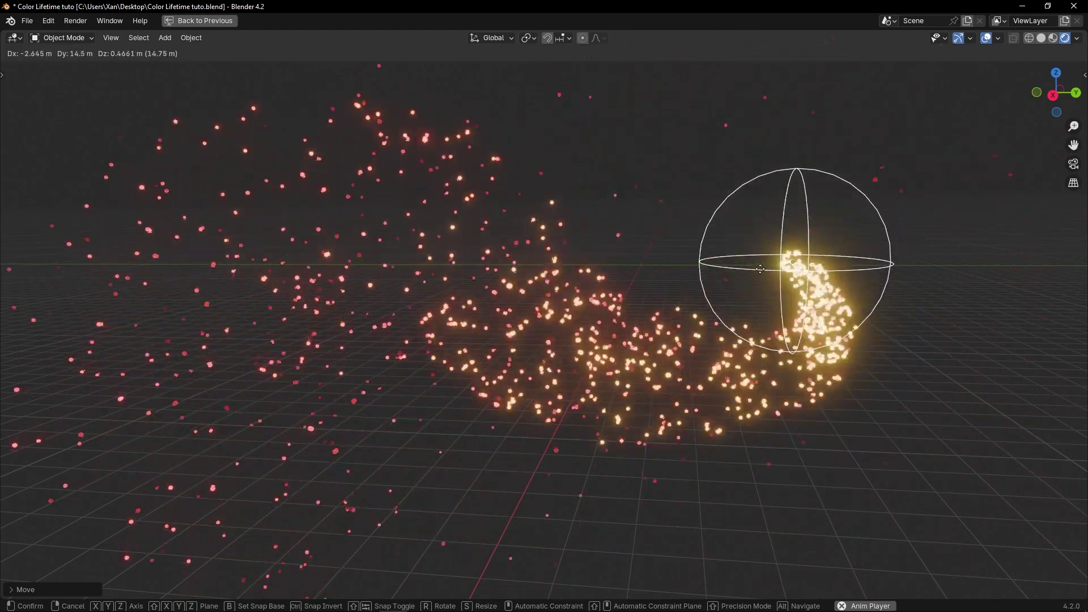
click(630, 318)
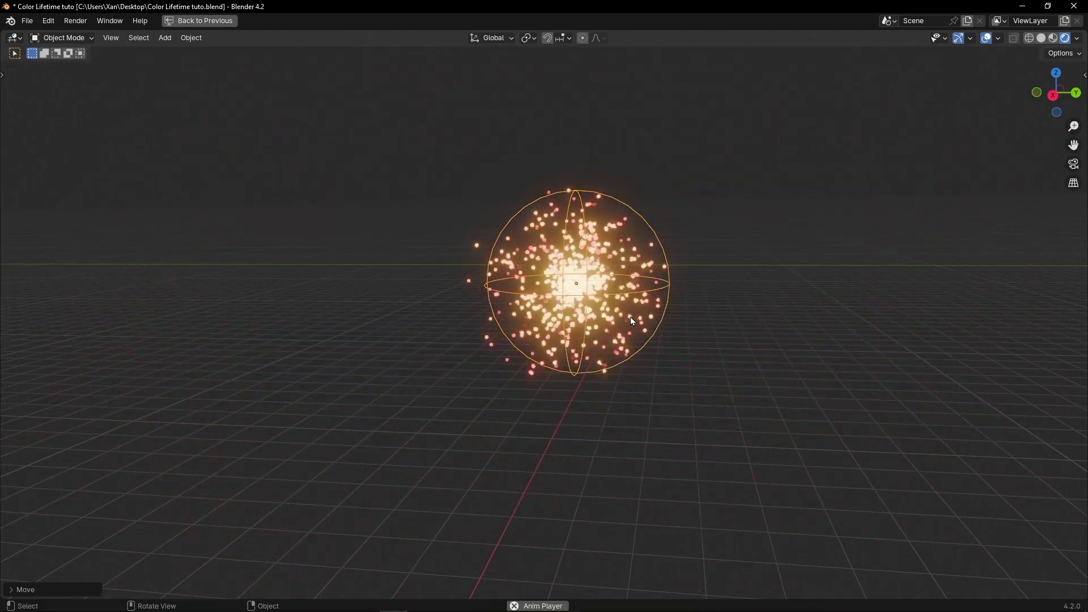
Step: Restore the split workspace layout and save the blend file
key(ctrl+space)
key(ctrl+s)
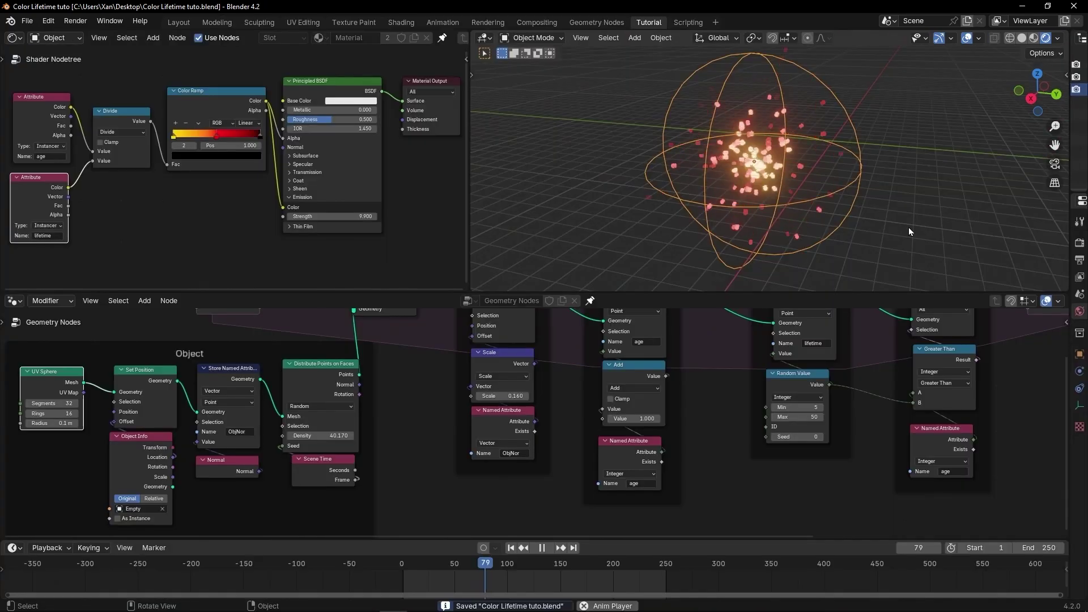